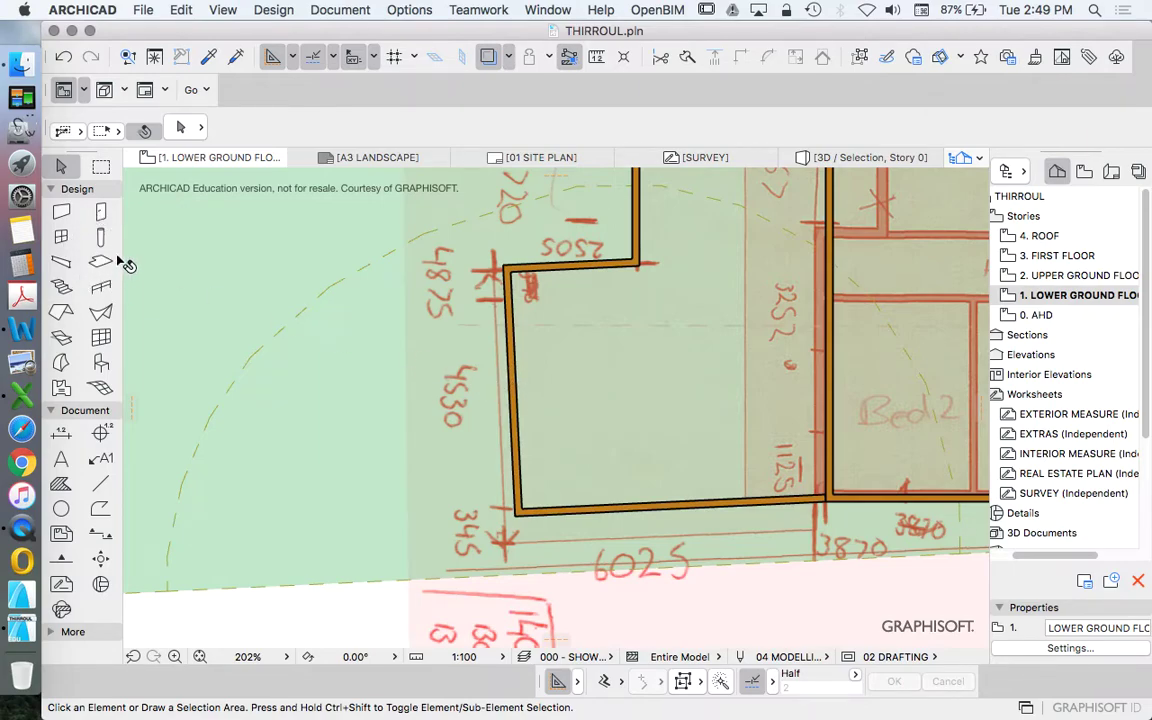
Open the default door settings and show the Garage Doors 22 library folder, enlarging the dialog to see more models
left_click(101, 211)
left_click(178, 127)
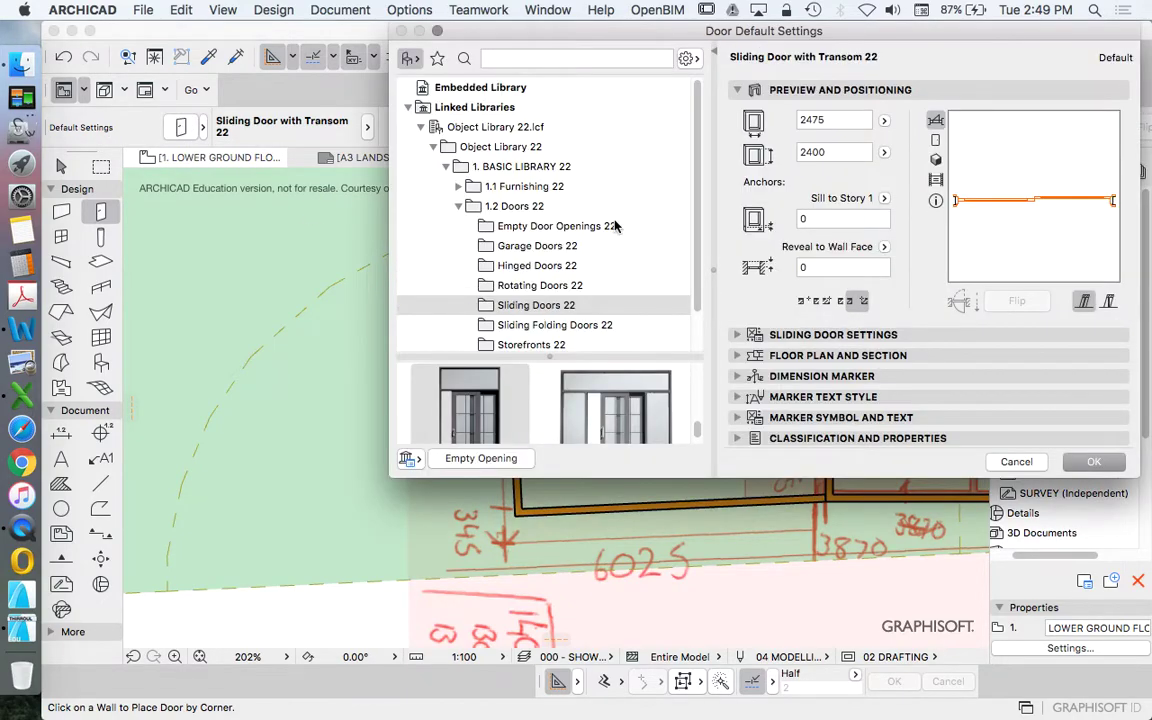
left_click(540, 246)
left_click_drag(688, 228, 694, 270)
scroll(587, 354, "down", 2)
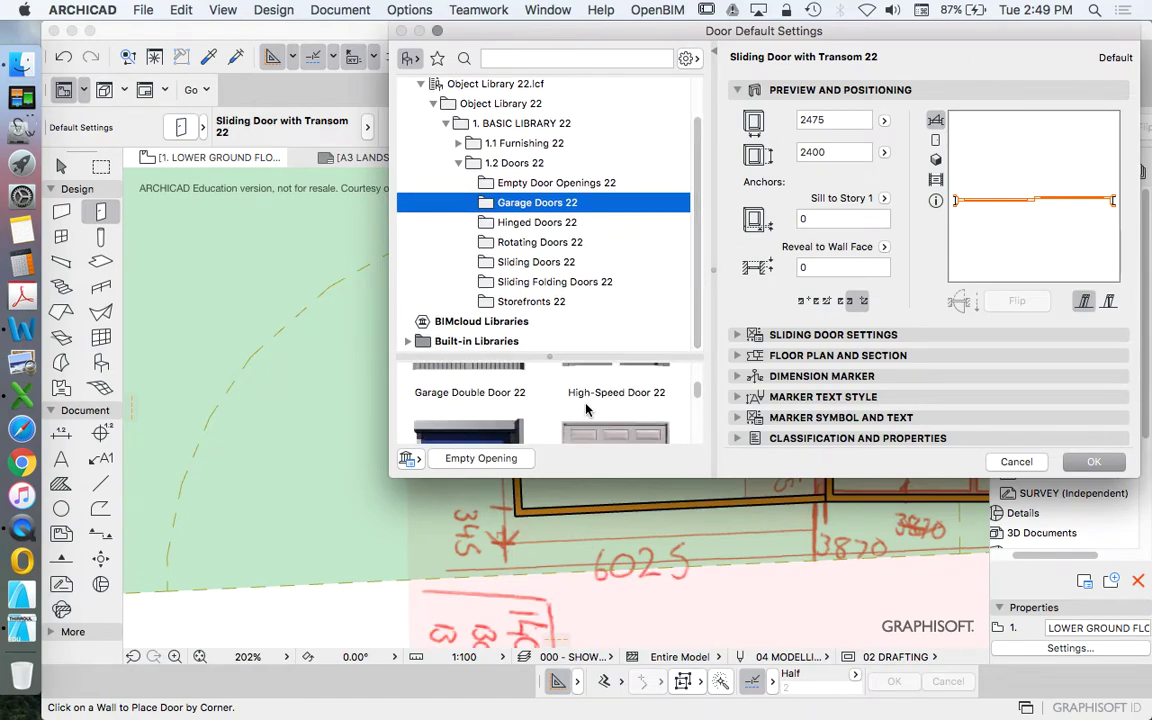
left_click_drag(760, 482, 758, 697)
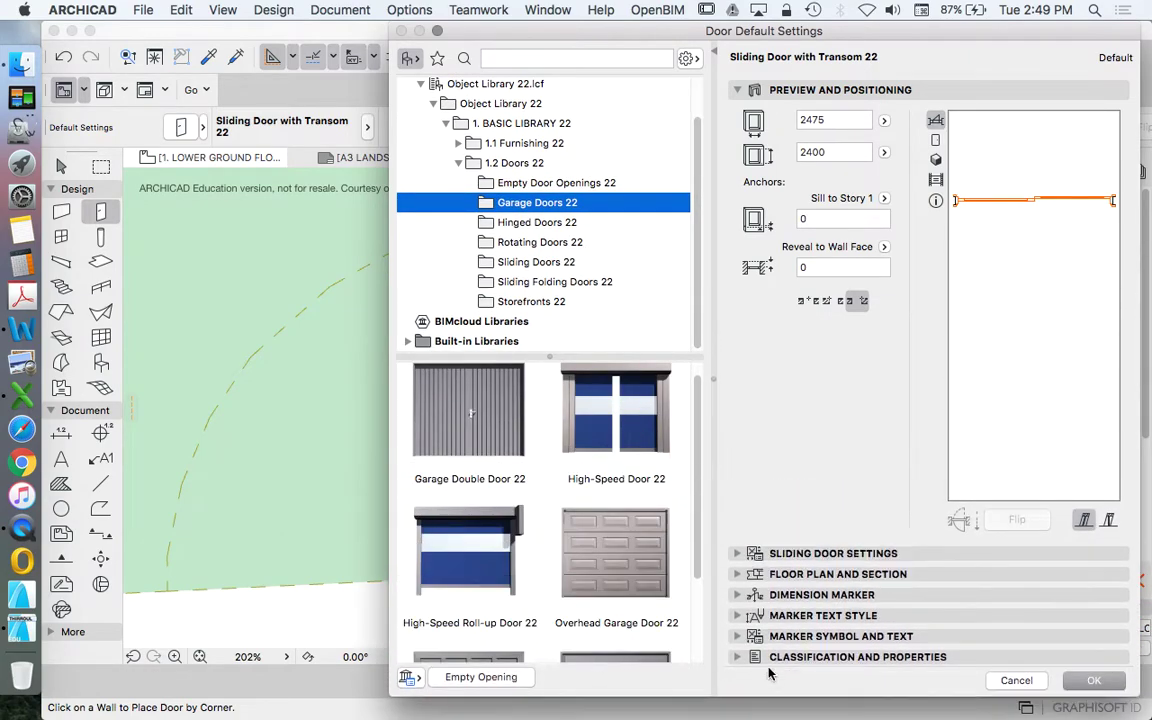
Preview the garage door models in the folder, from Garage Double Door 22 through Vertical Sliding Garage Door 22
left_click(498, 442)
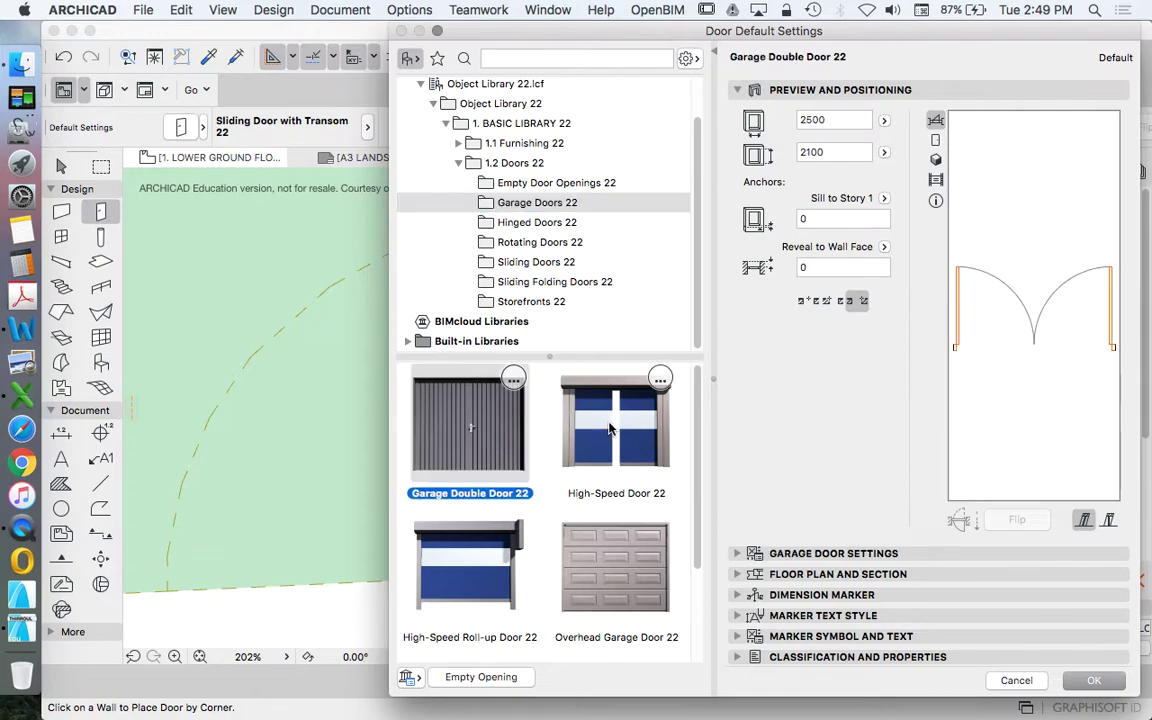
left_click(615, 425)
left_click(451, 571)
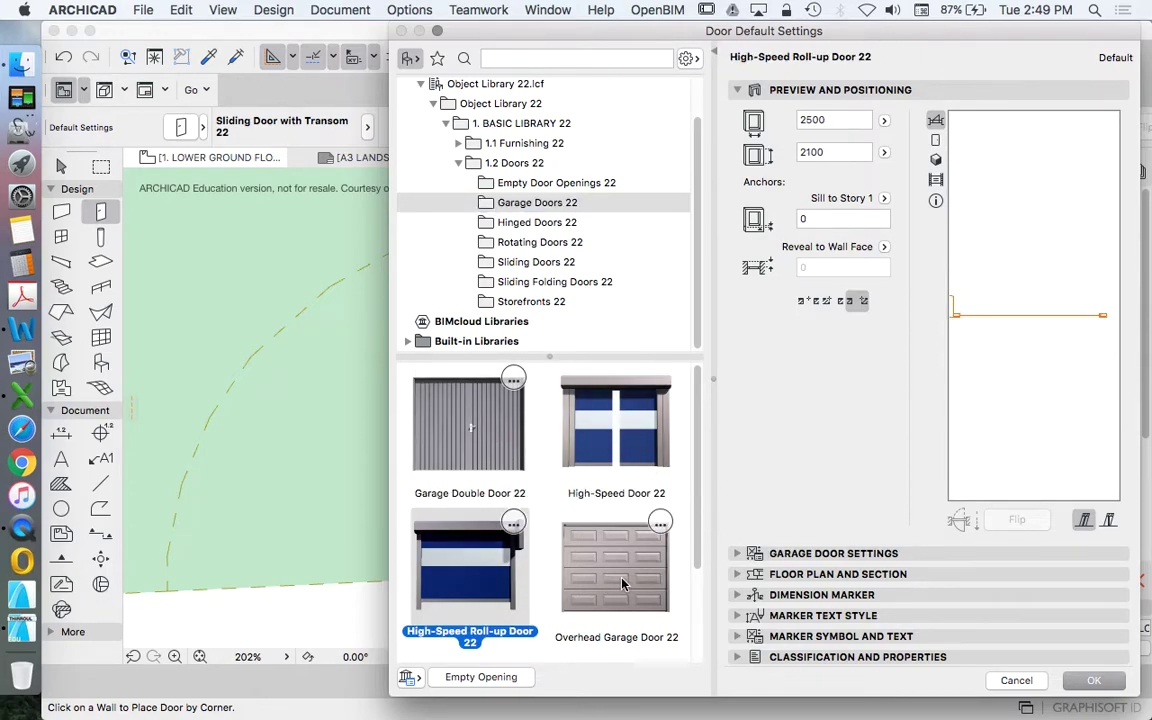
left_click(621, 584)
scroll(600, 560, "down", 3)
left_click(475, 580)
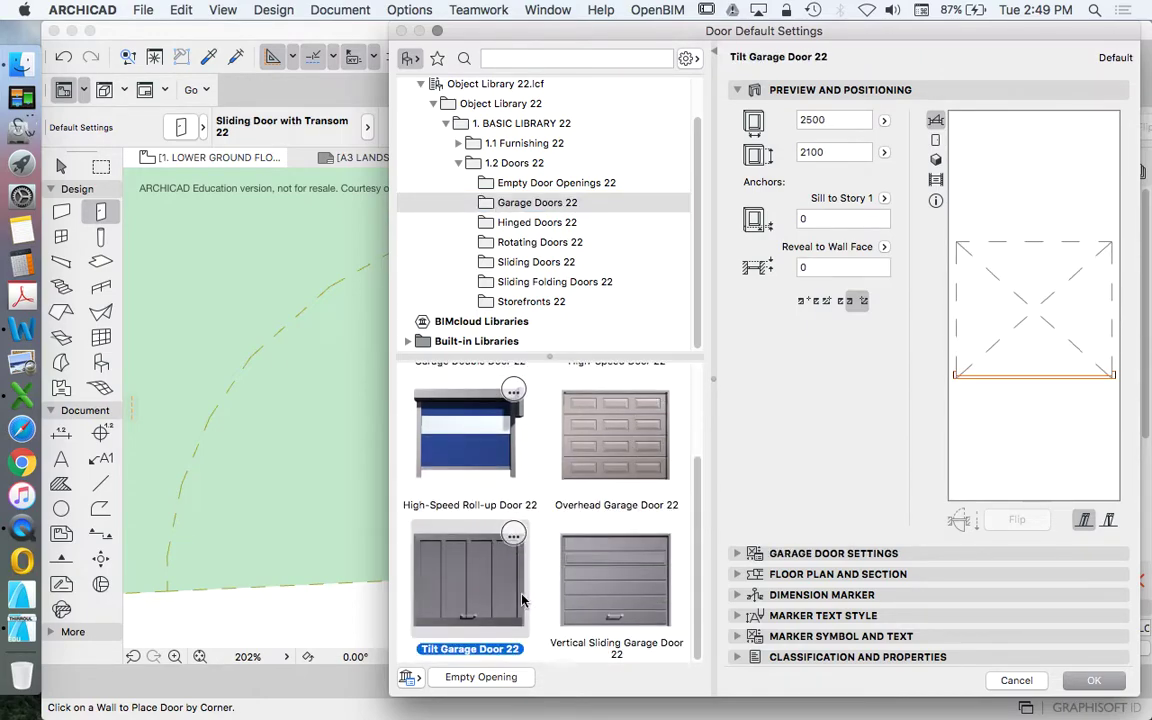
left_click(590, 597)
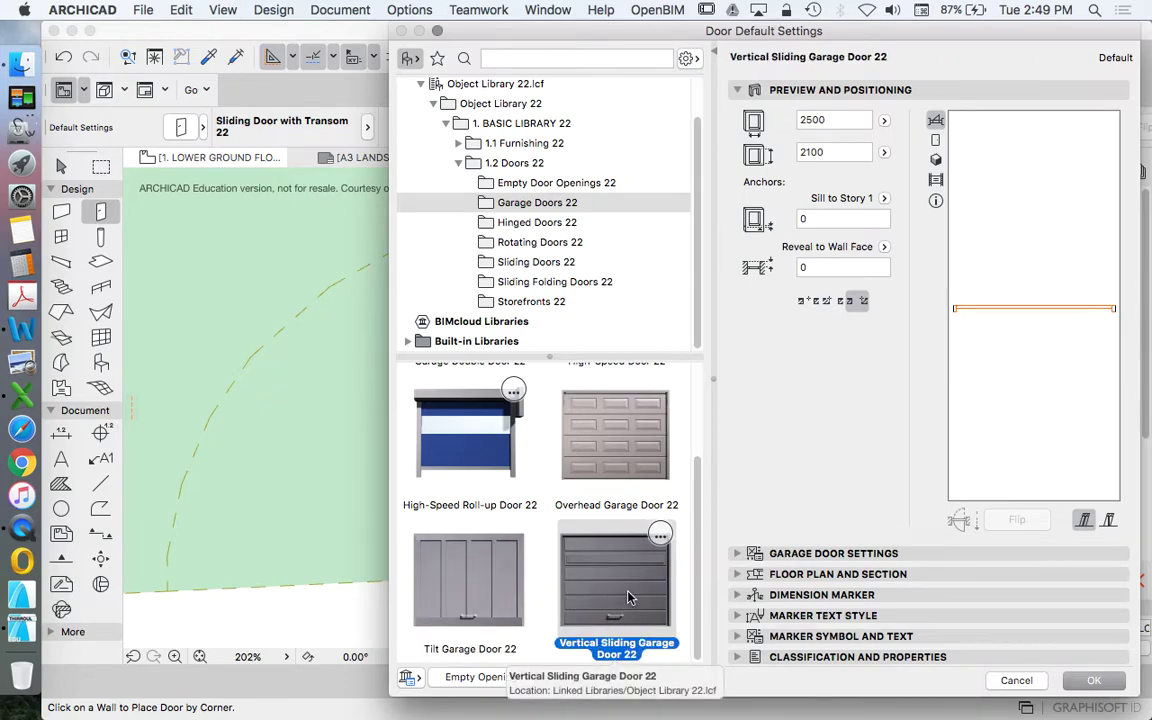
Compare the tilt and overhead garage doors and accept Tilt Garage Door 22 as the default door
left_click(440, 540)
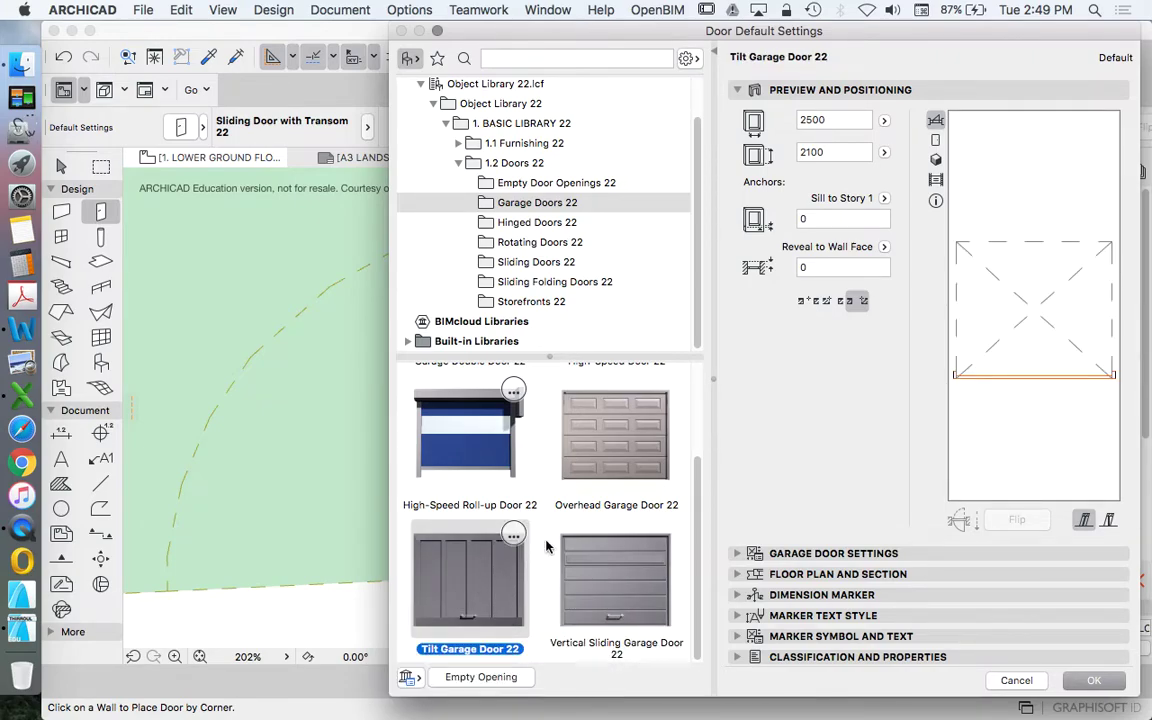
left_click(612, 420)
left_click(477, 577)
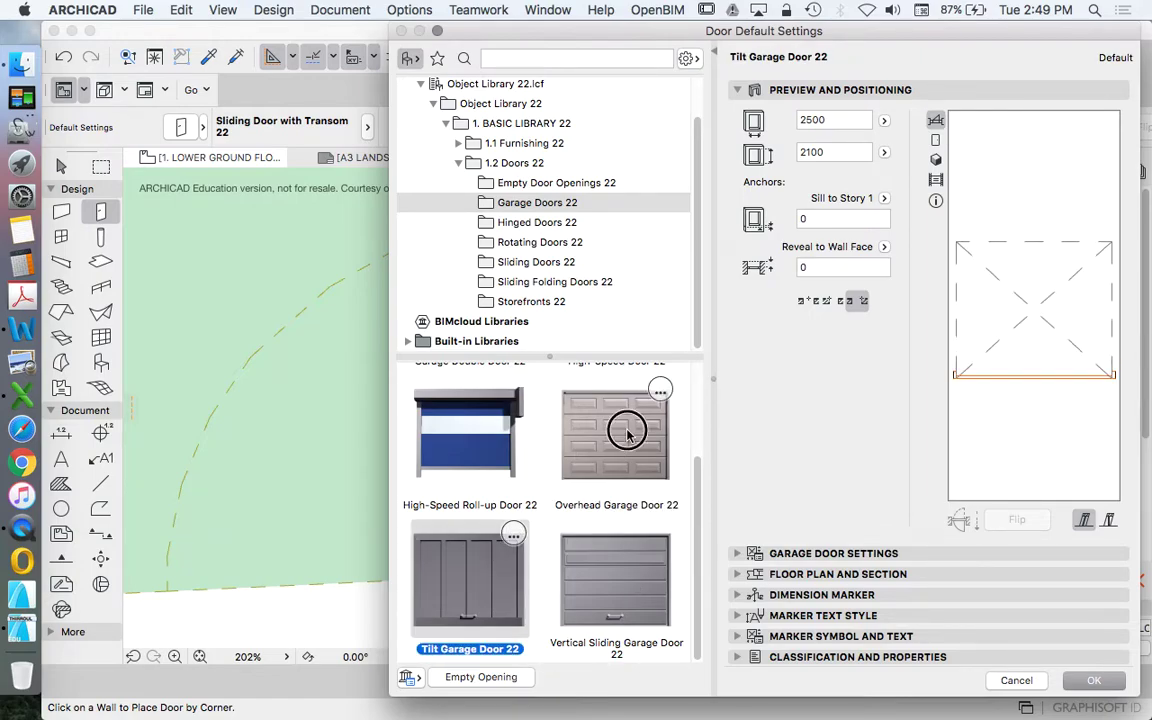
left_click(582, 412)
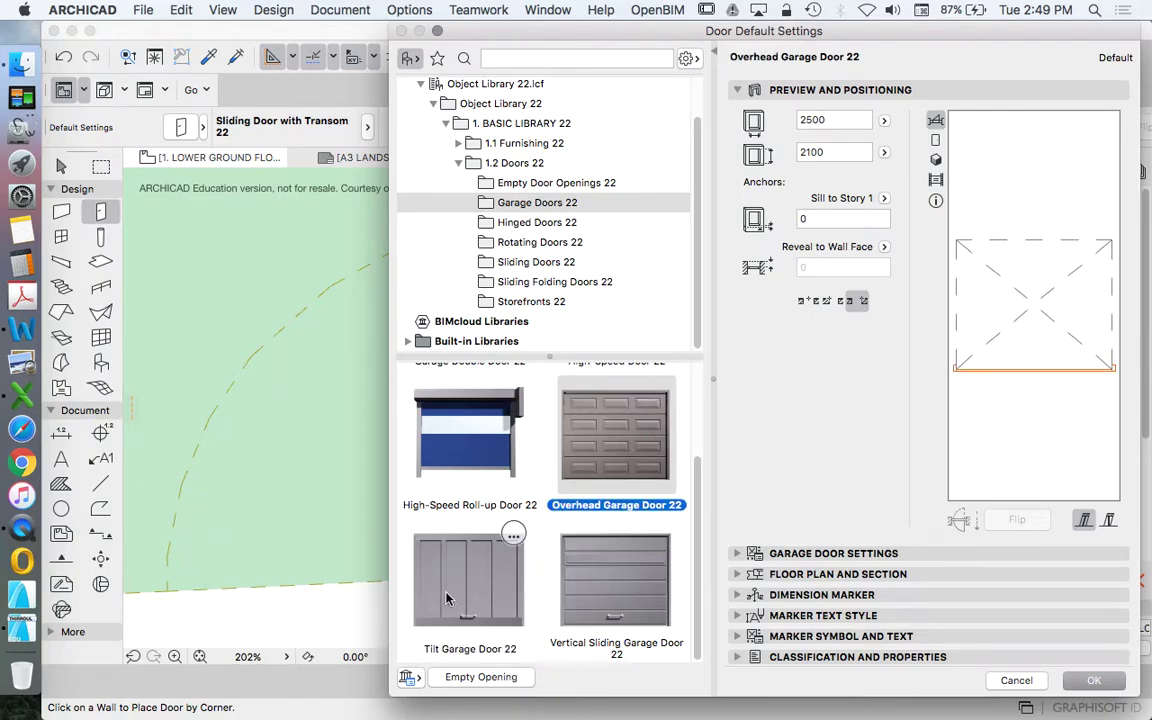
left_click(498, 594)
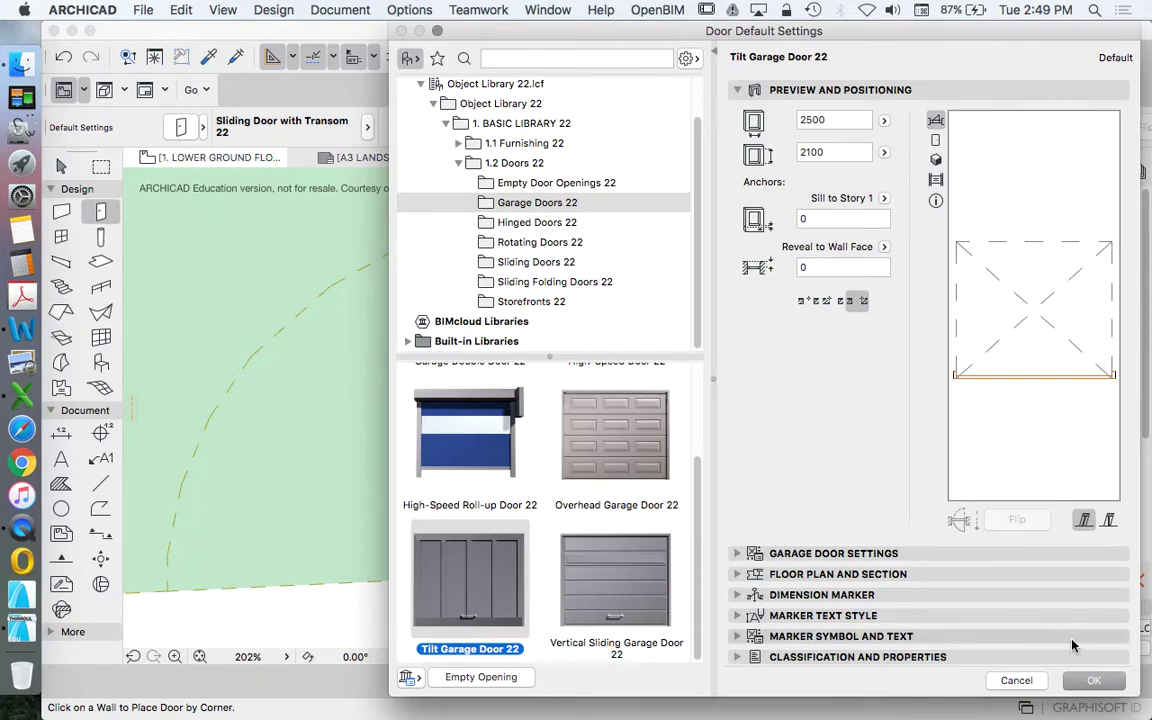
left_click(1097, 681)
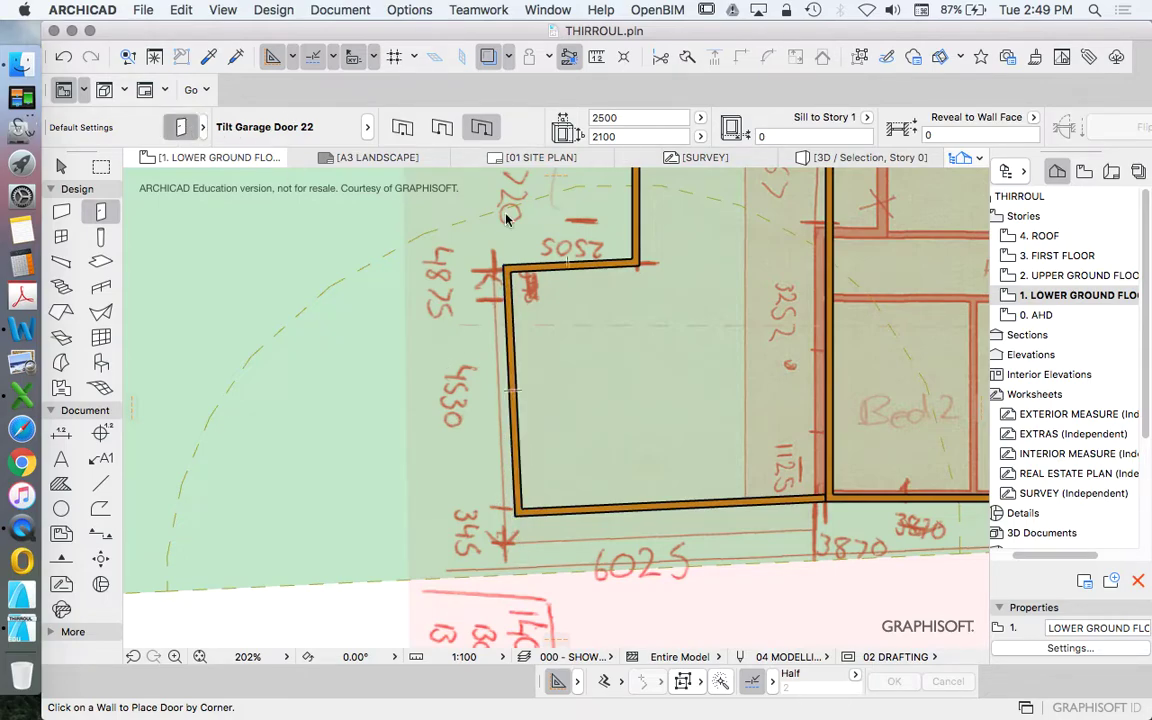
Set the default garage door's width to 4530
key("super+t")
left_click_drag(553, 54, 404, 113)
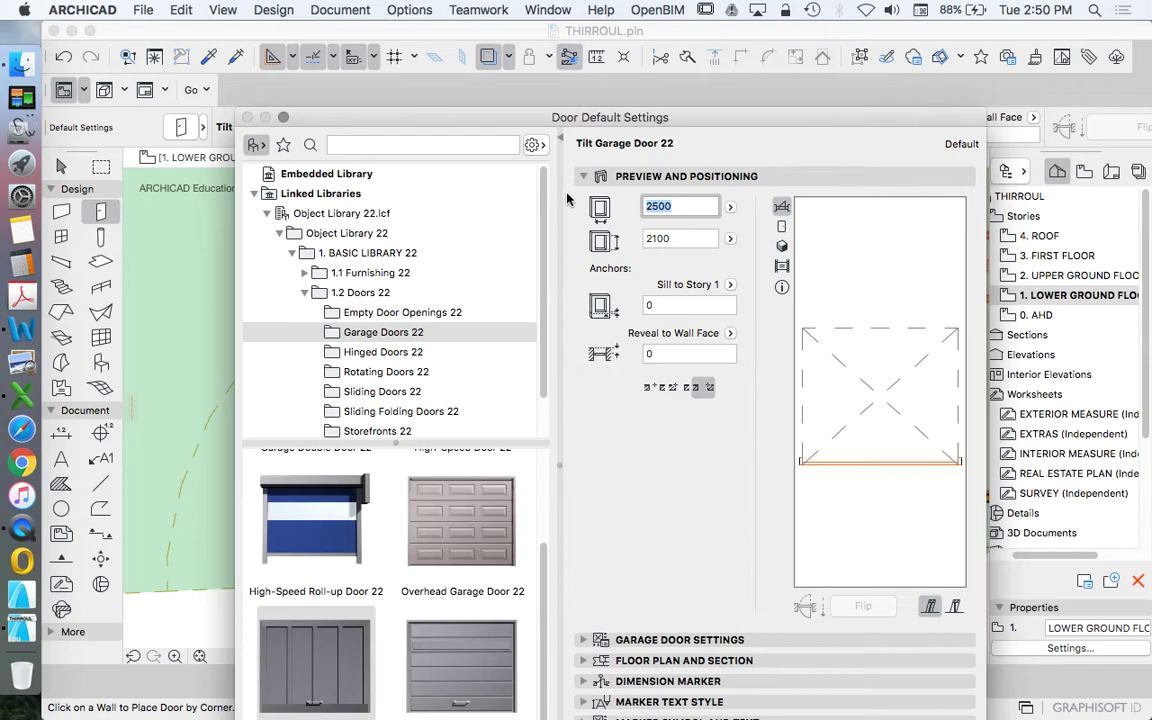
type("2")
left_click_drag(793, 117, 711, 31)
left_click(859, 682)
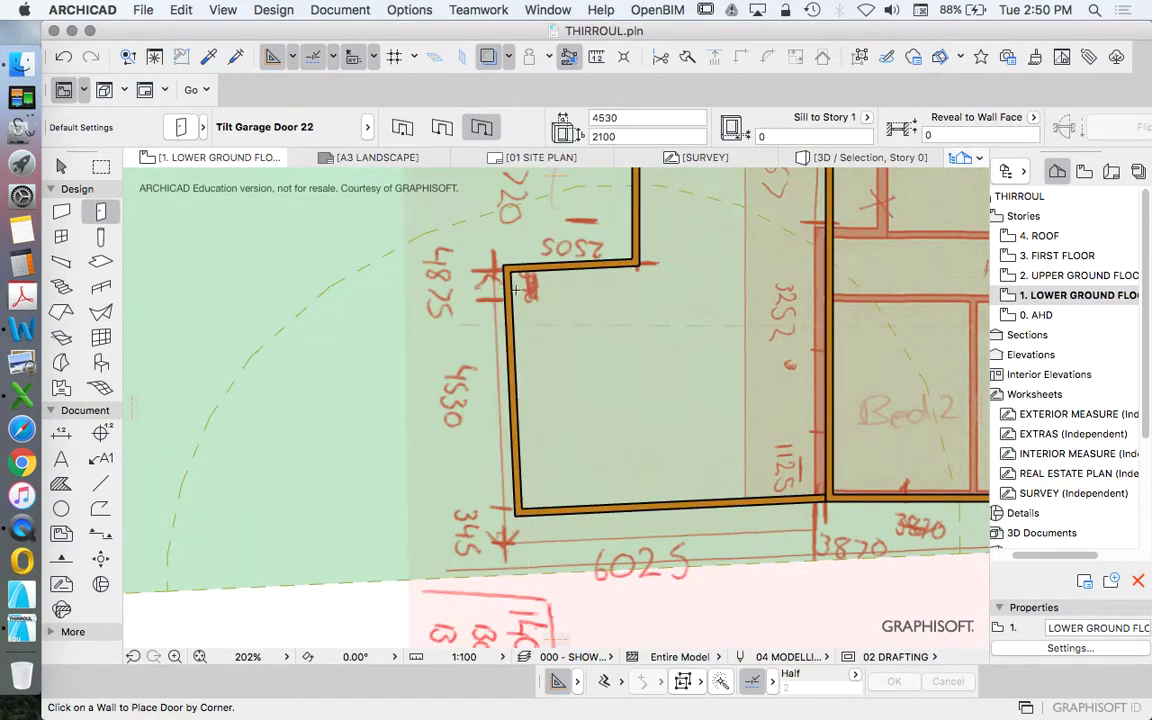
Try placing the garage door by its centre point on the wall beside the sketched 4530 dimension, and undo the placement
left_click(402, 127)
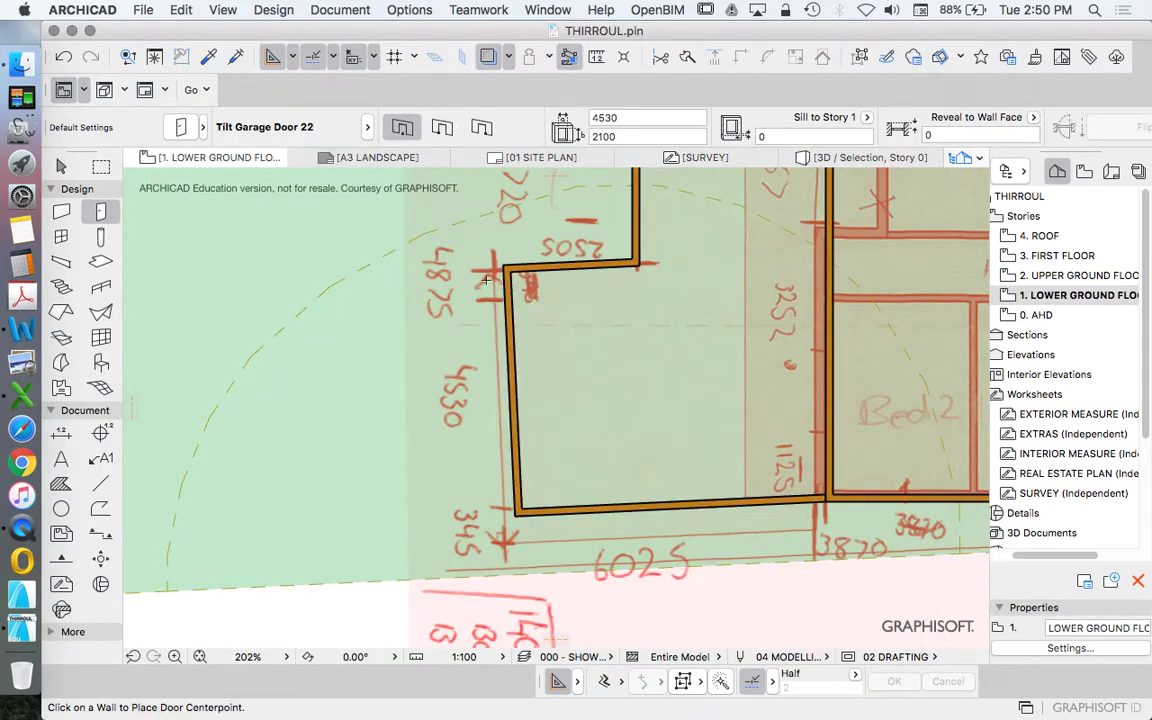
left_click(507, 388)
left_click(670, 362)
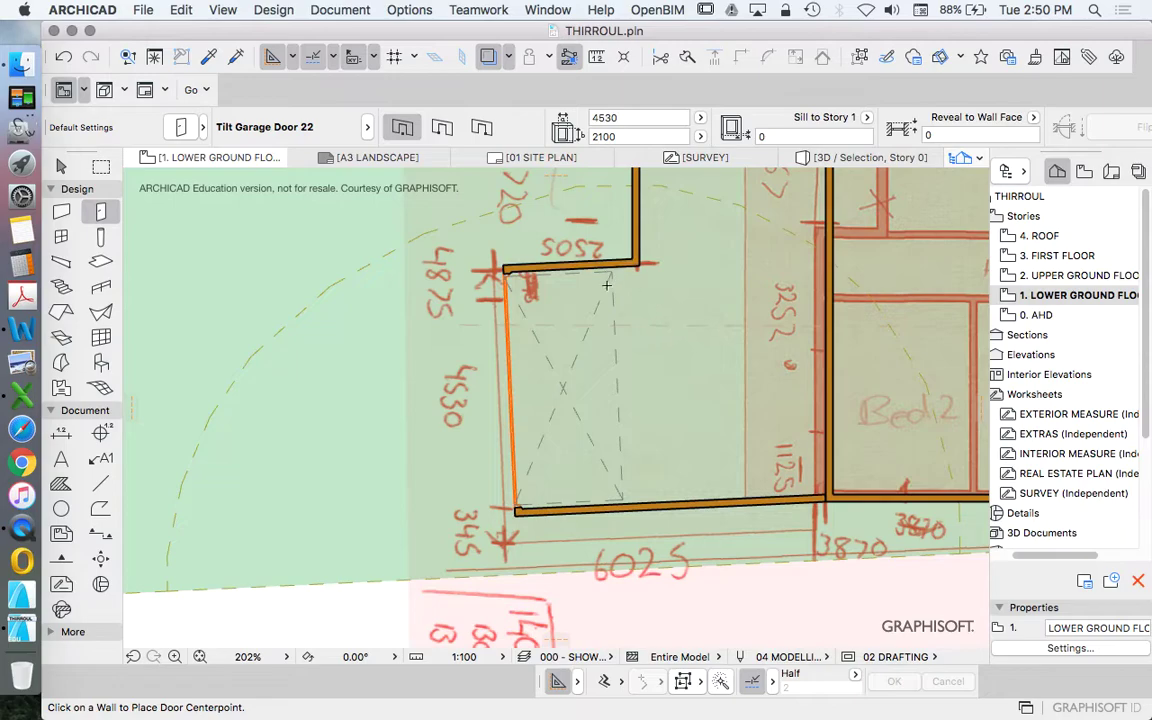
key("super+z")
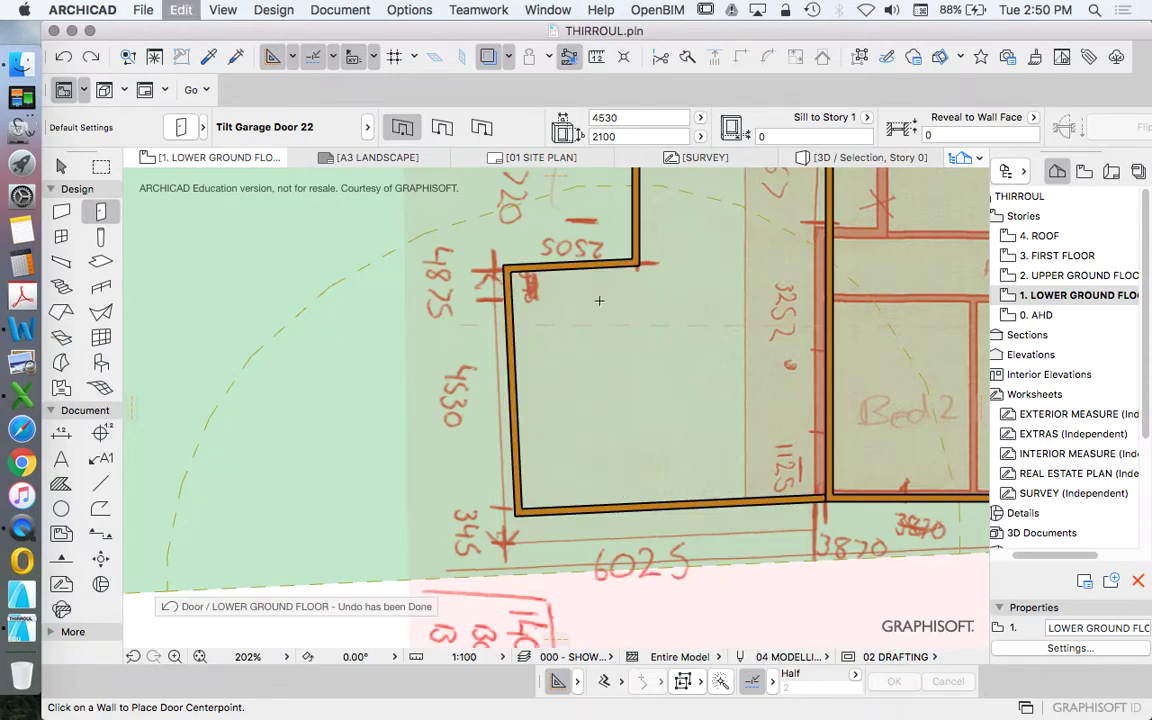
Place the tilt garage door by its corner at the lower end of the wall beside the sketched 4530 dimension
left_click(442, 127)
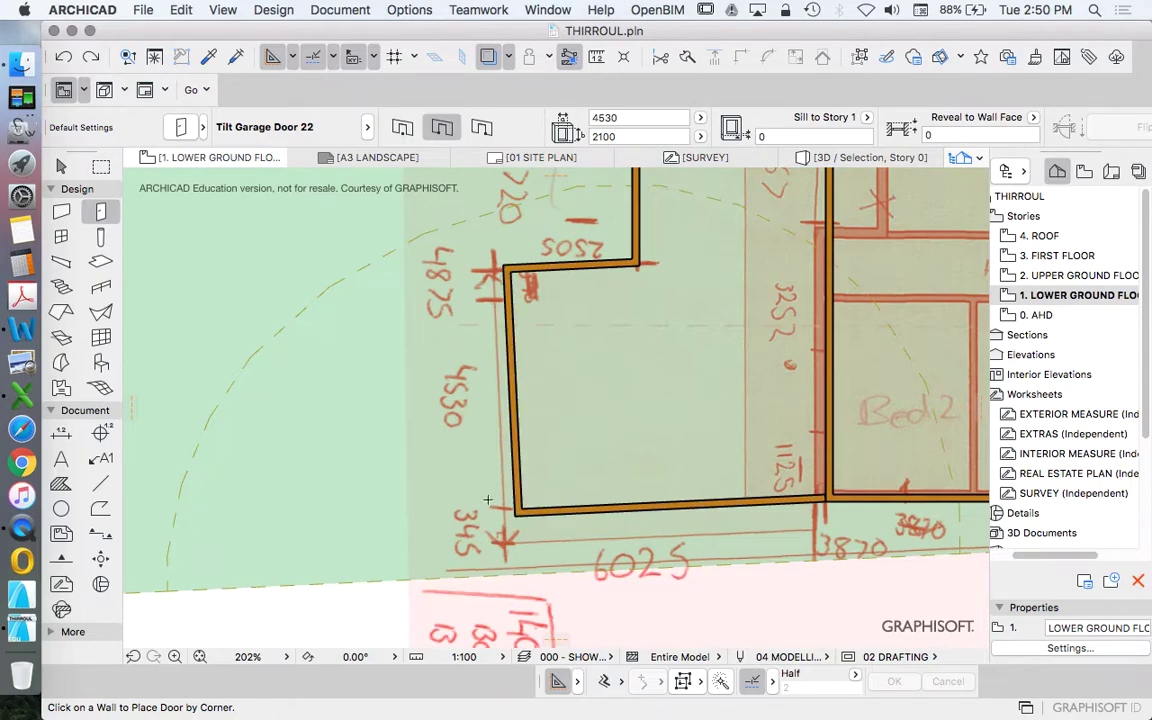
scroll(487, 499, "up", 5)
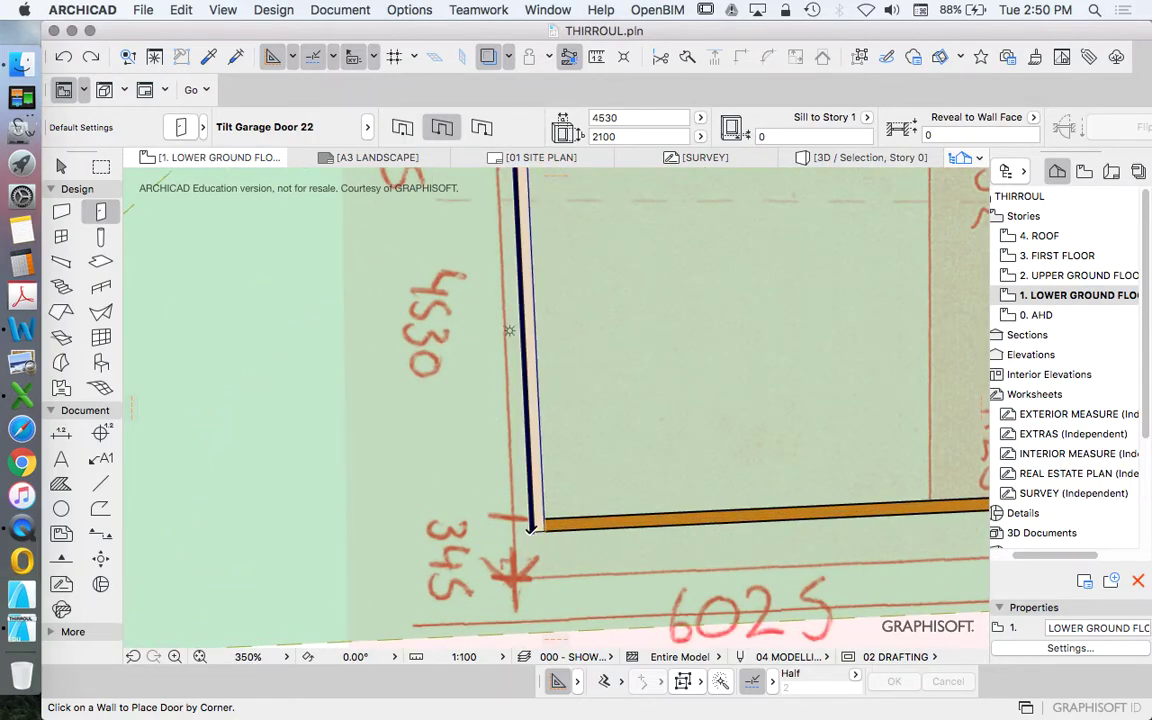
left_click(529, 528)
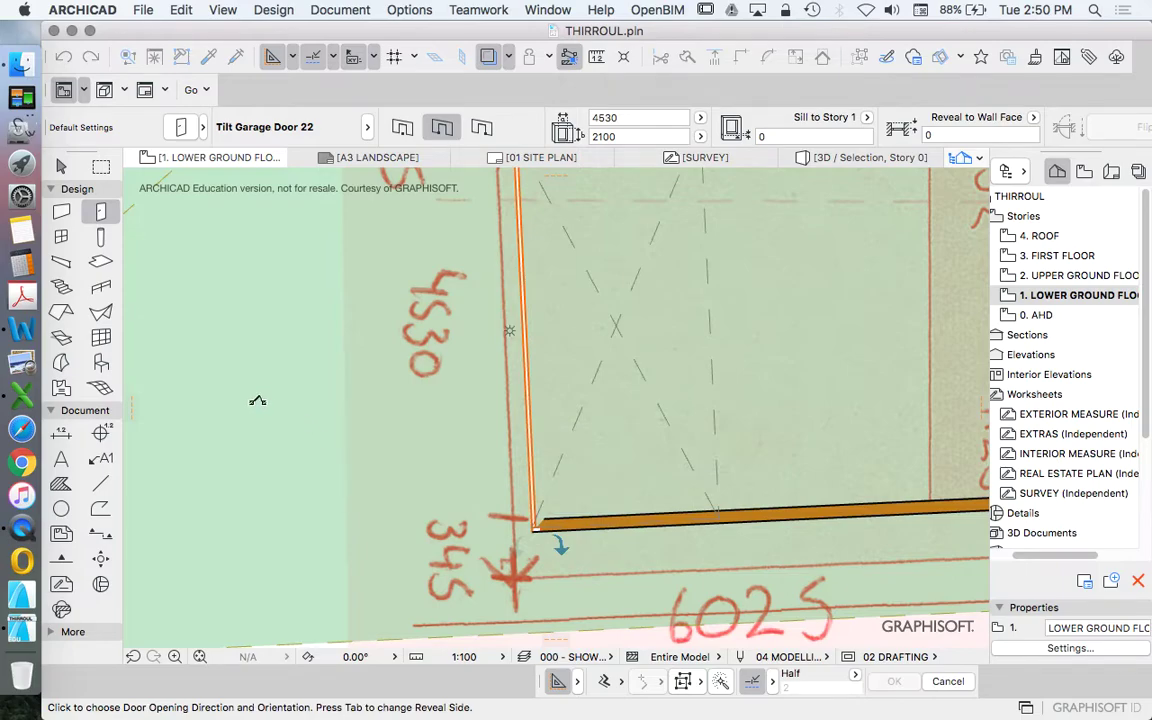
left_click(257, 401)
Drag the placed garage door 345 up along its wall, away from the lower corner
left_click(61, 166)
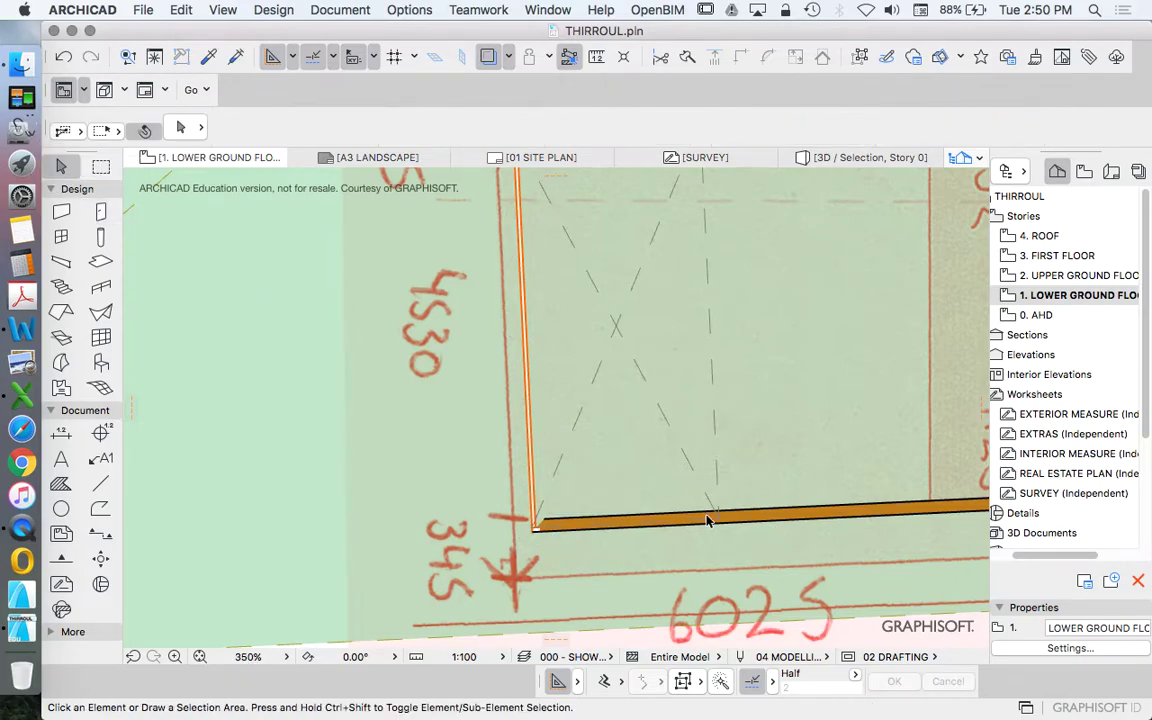
left_click(540, 368)
right_click(446, 343)
mouse_move(543, 527)
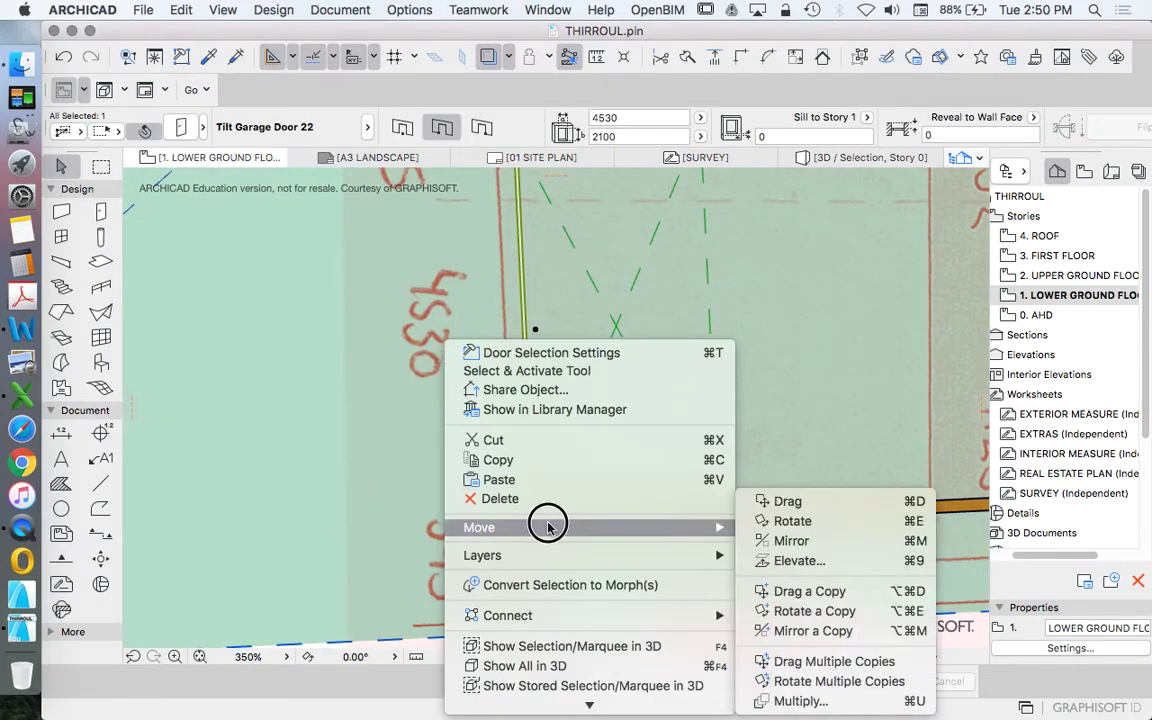
left_click(816, 505)
left_click(663, 521)
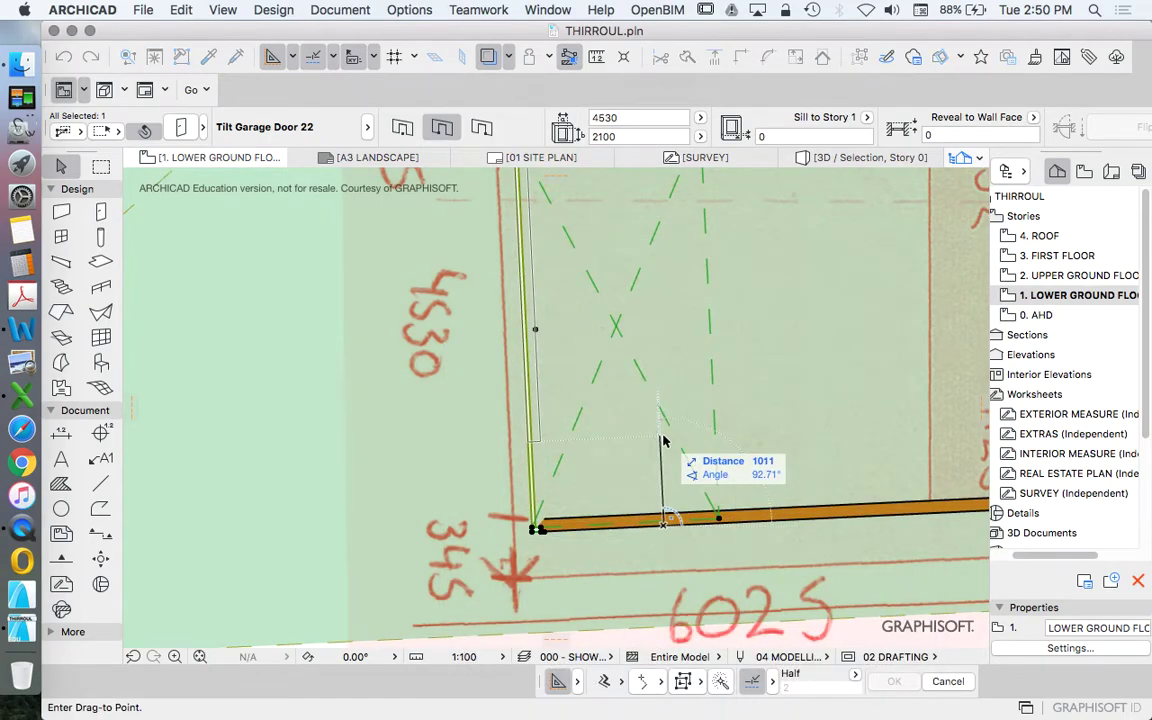
type("345")
key("Return")
Examine both ends of the moved garage door against the sketched dimensions and reselect the door
scroll(577, 473, "down", 5)
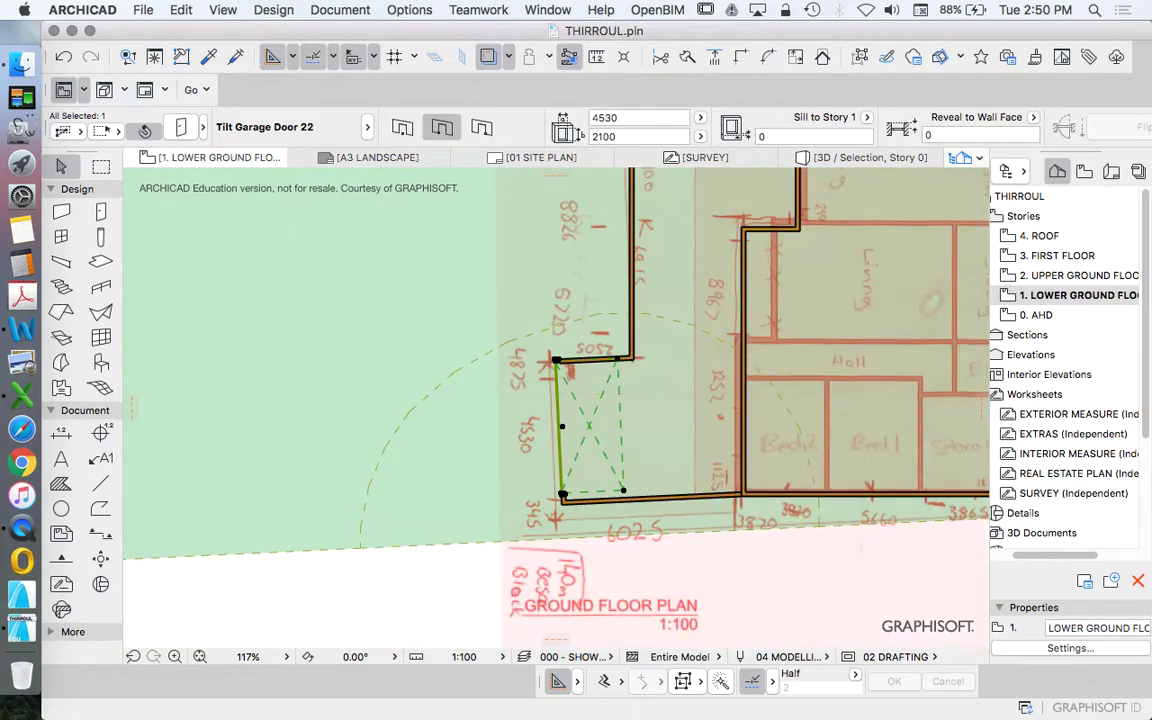
key("Escape")
scroll(584, 509, "up", 3)
scroll(584, 478, "up", 8)
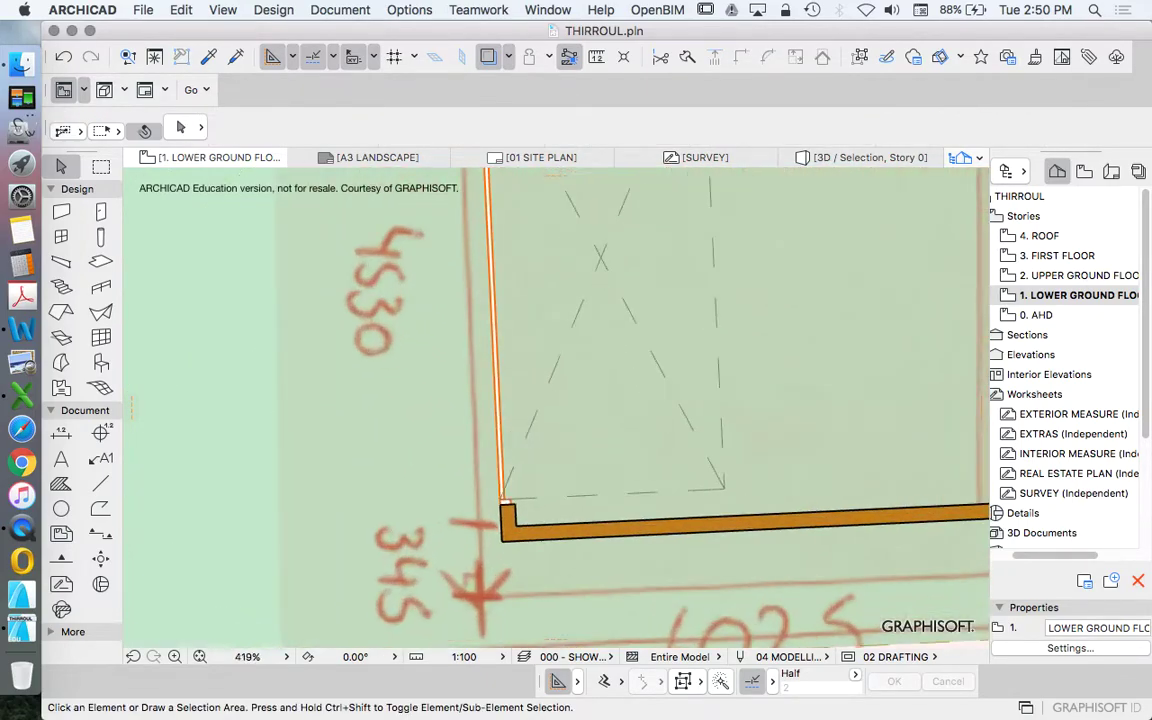
left_click(566, 493)
scroll(566, 504, "down", 5)
scroll(522, 295, "down", 2)
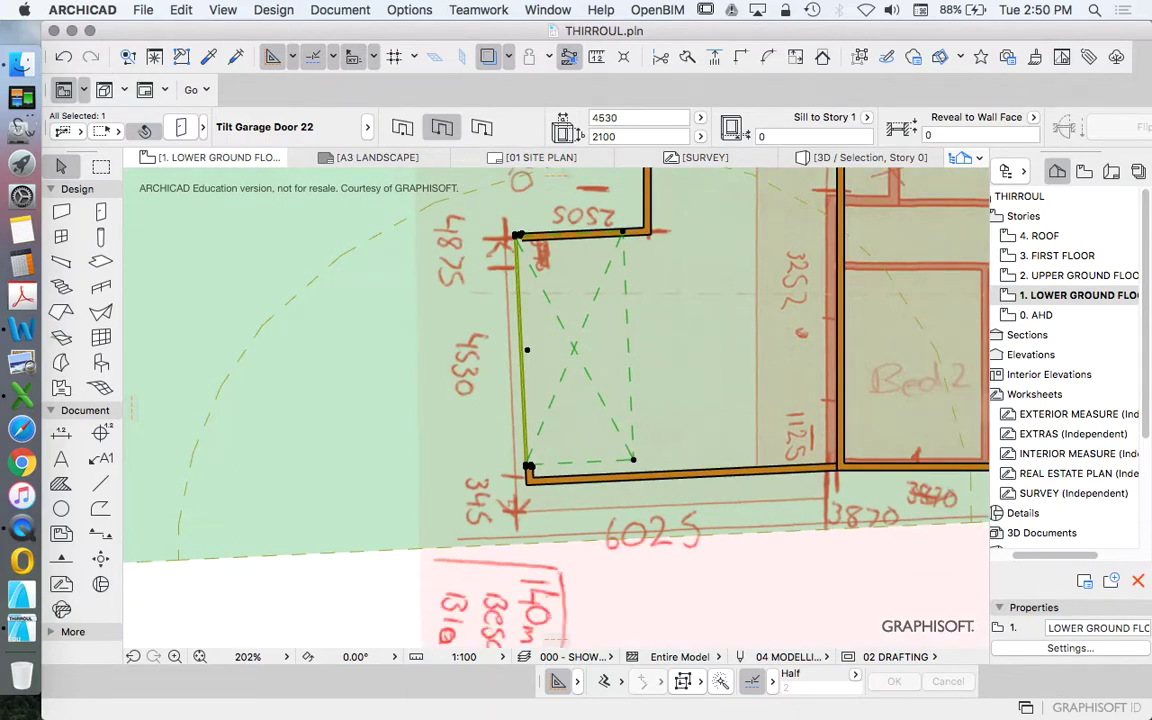
scroll(545, 313, "up", 4)
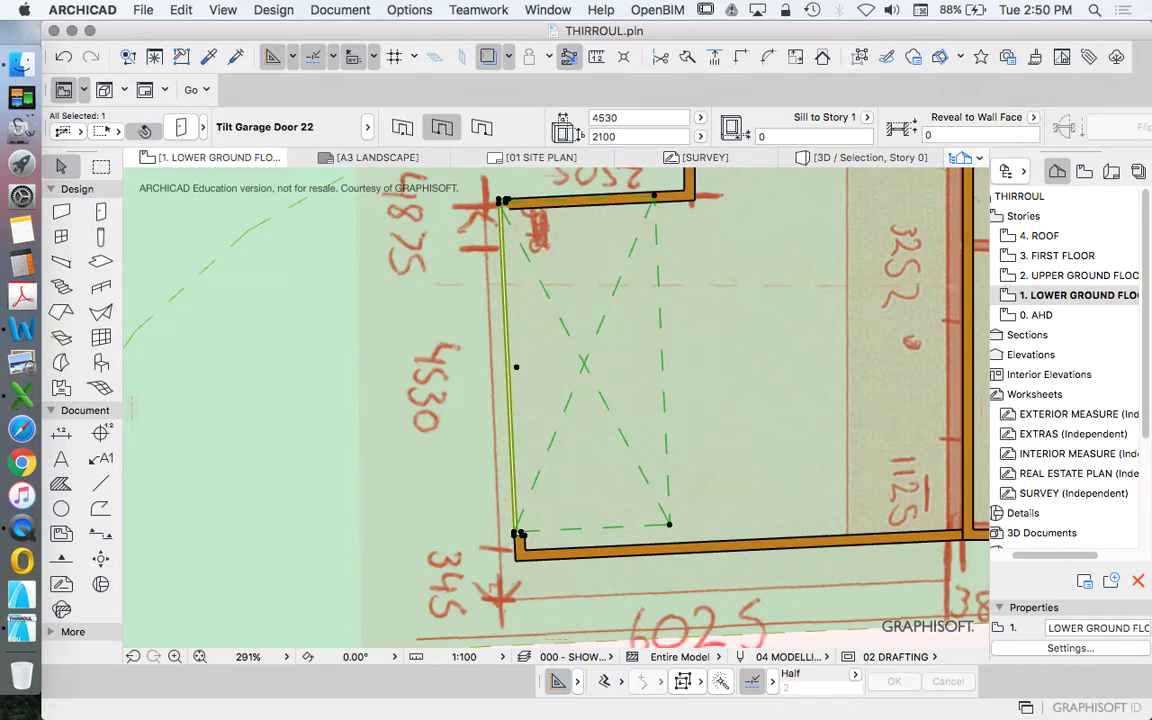
Switch to Calculator and subtract 345 from 4530 to work out the reduced garage door width
left_click(22, 238)
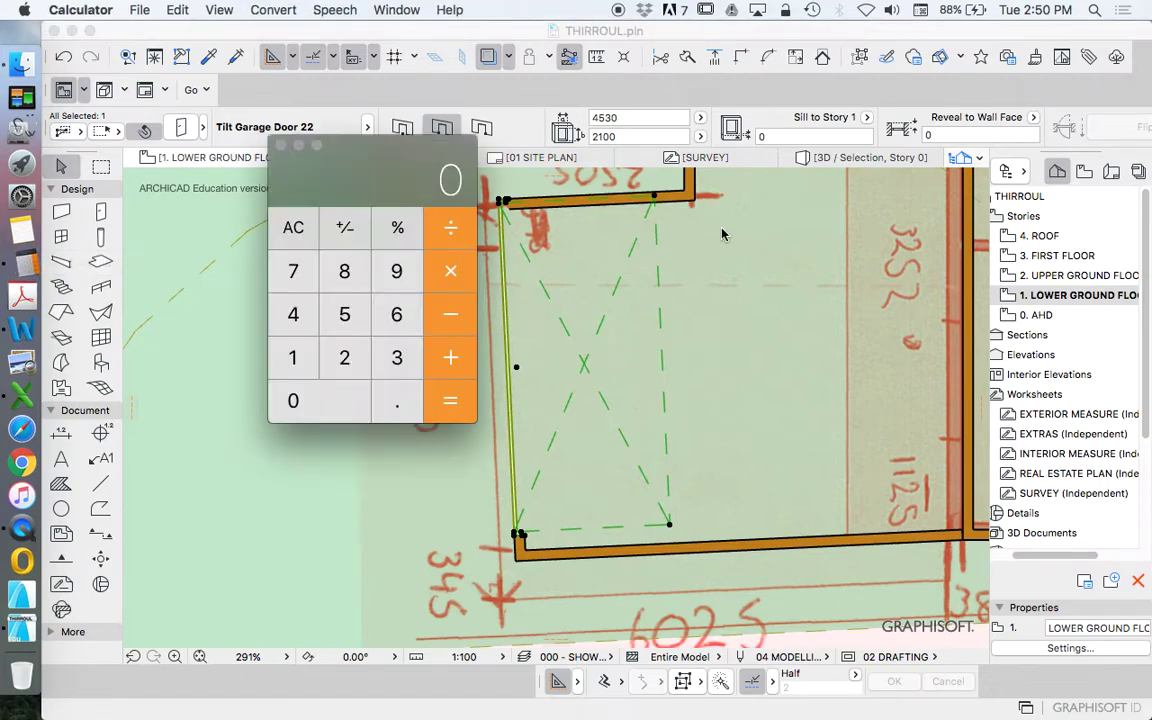
left_click_drag(338, 160, 914, 224)
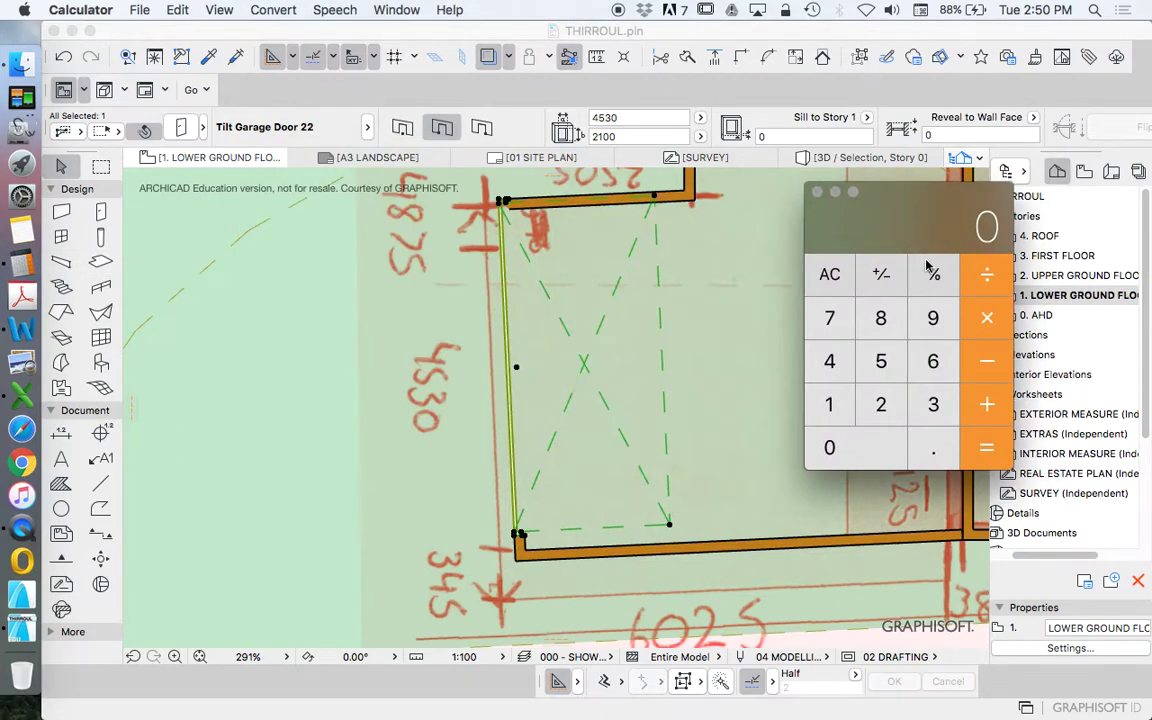
left_click(831, 366)
left_click(880, 361)
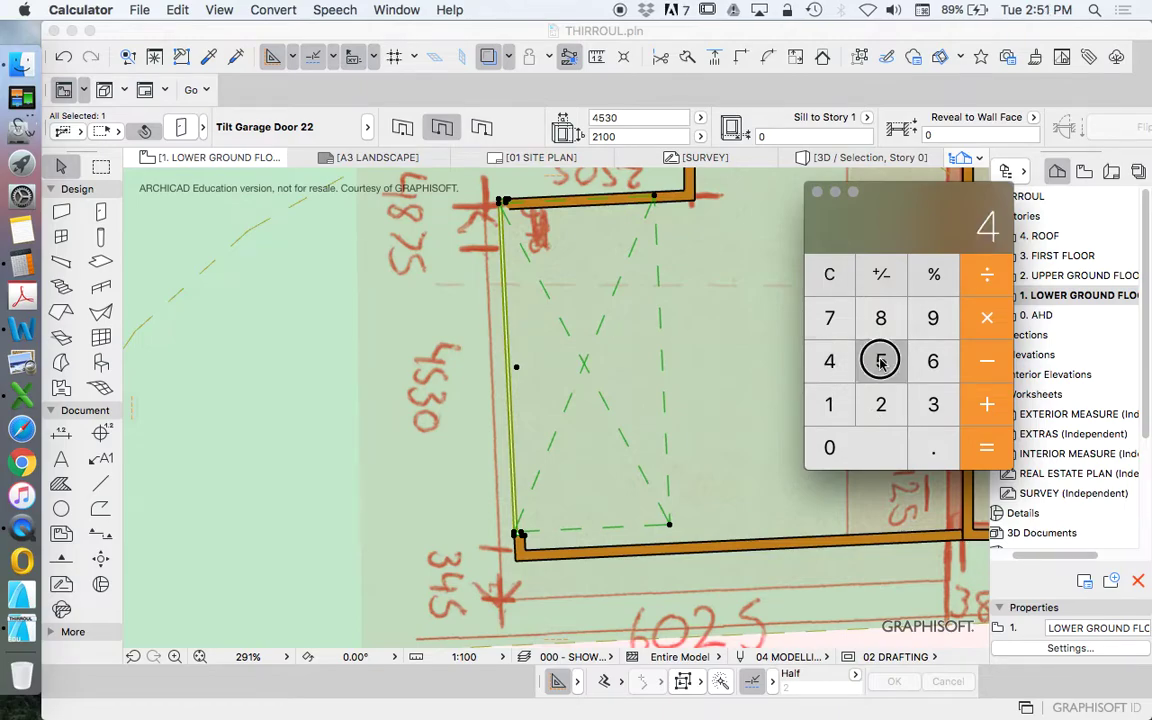
left_click(934, 404)
left_click(864, 449)
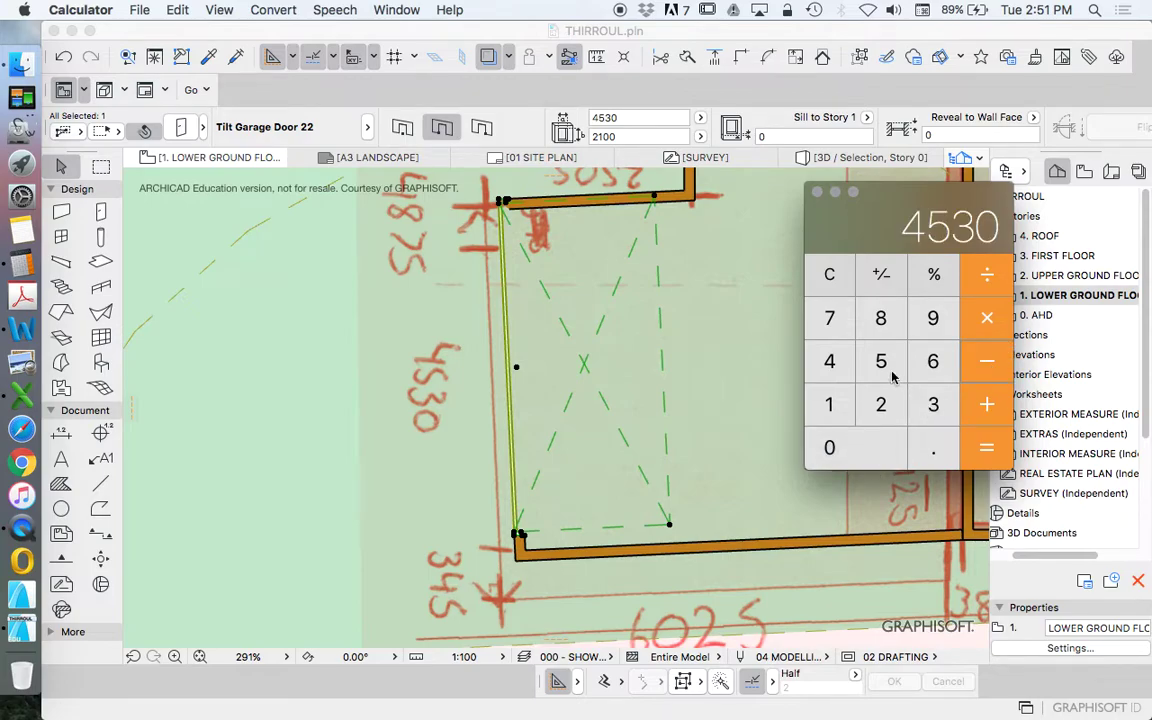
left_click(930, 405)
left_click(829, 362)
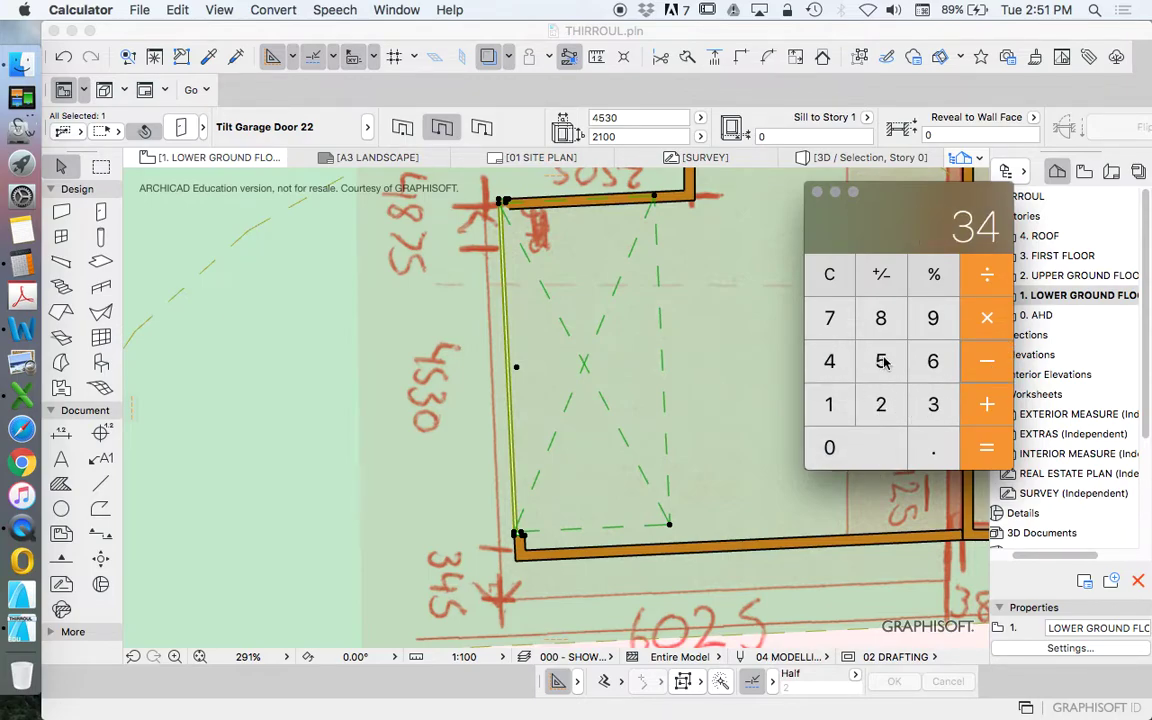
left_click(881, 361)
left_click(989, 452)
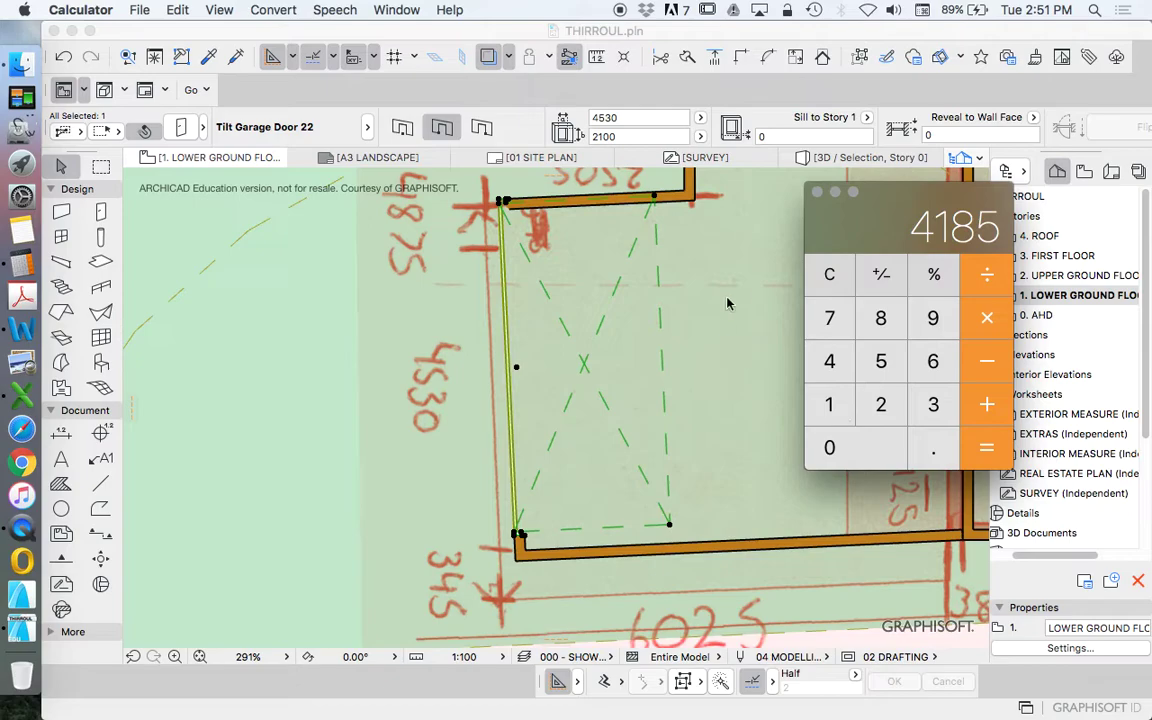
Return to ARCHICAD and set the selected tilt garage door's width to 4185
left_click(702, 302)
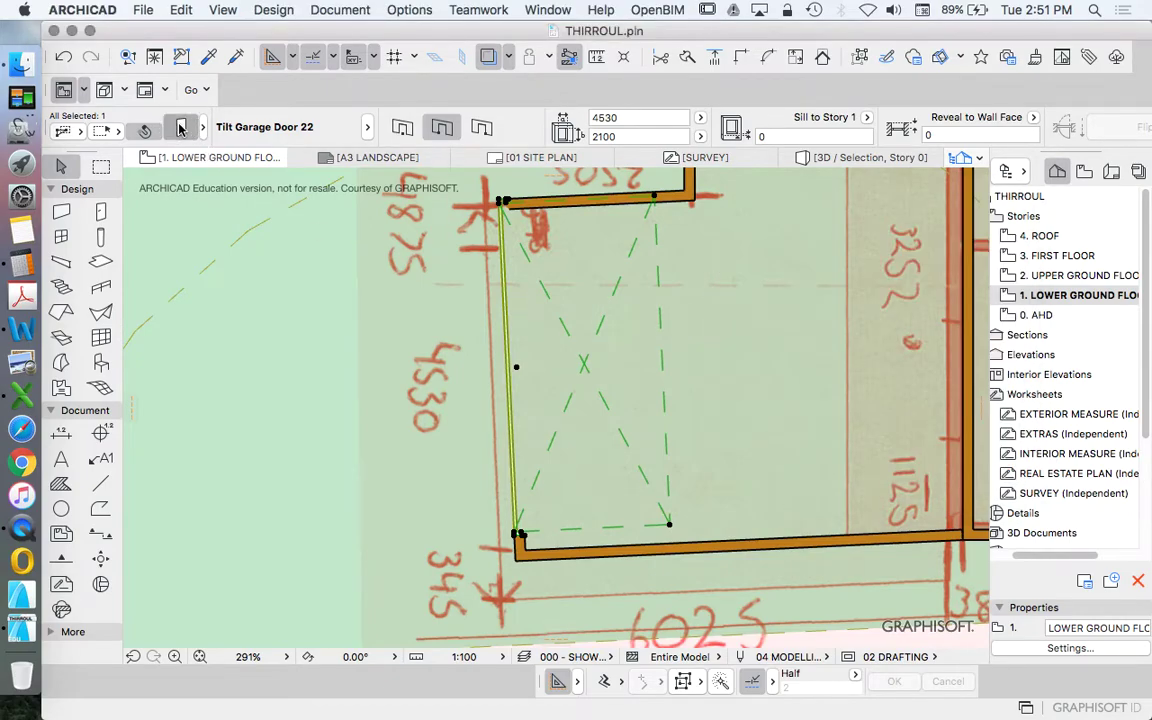
double_click(670, 254)
left_click(610, 120)
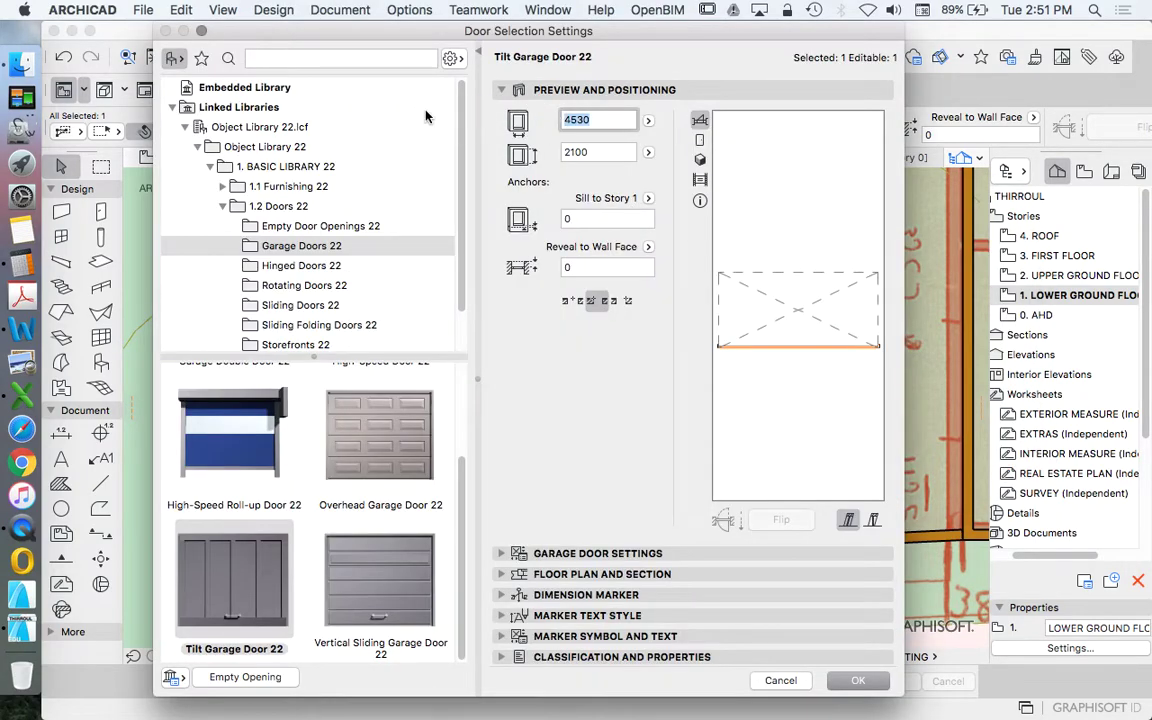
type("4185")
key("Return")
left_click(113, 390)
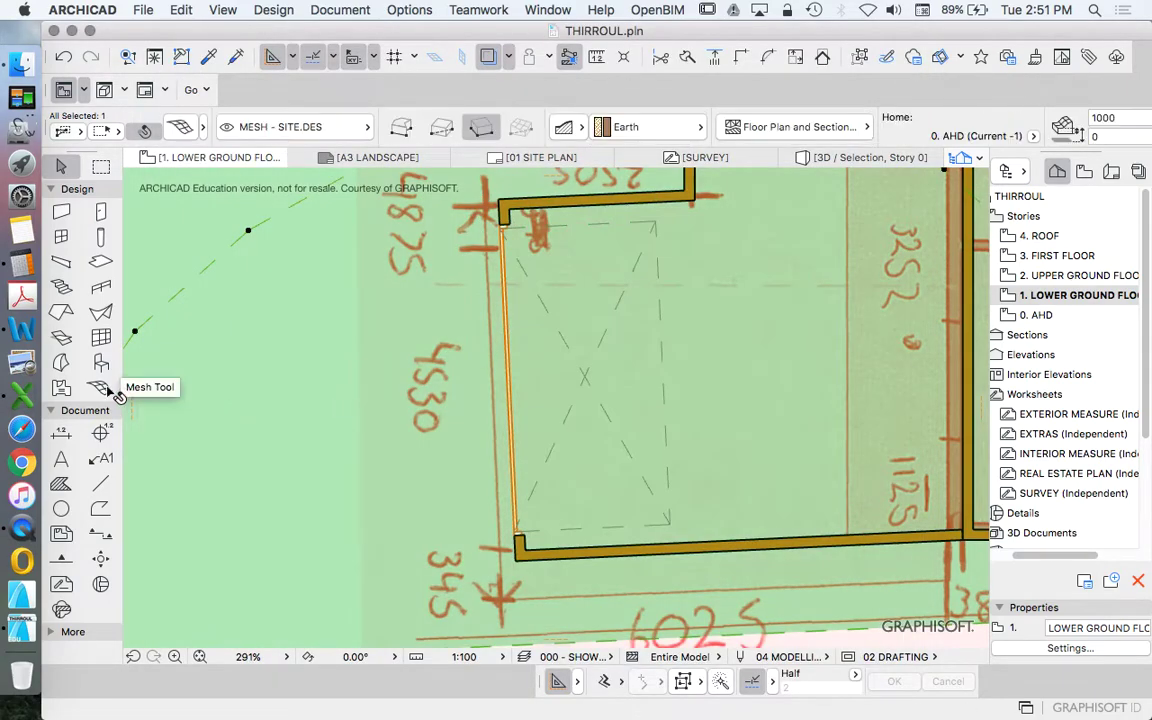
left_click(158, 248)
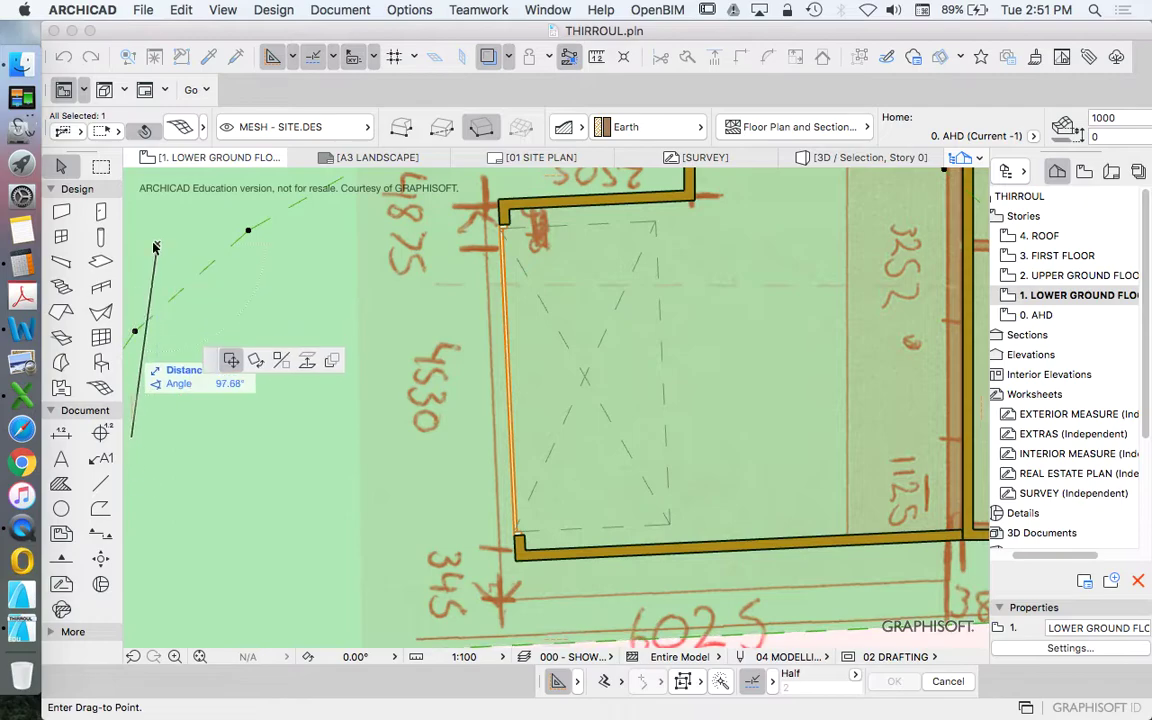
key("Escape")
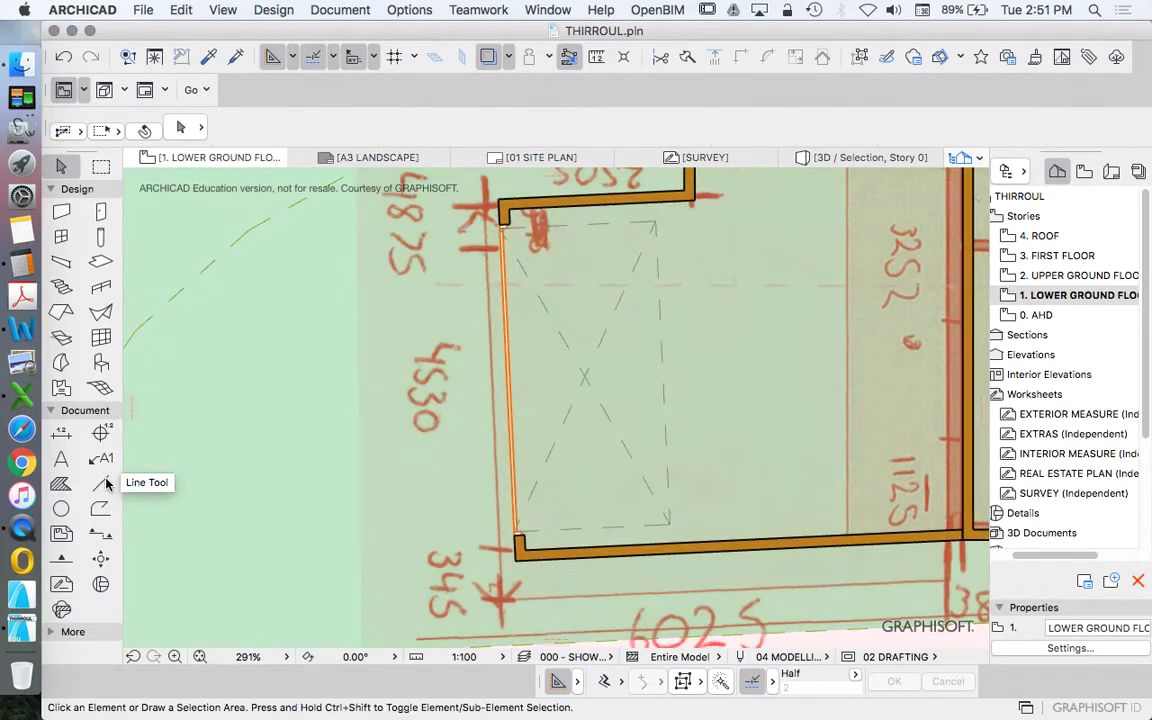
Measure the short wall pieces at both ends of the garage door with the Line tool
left_click(101, 484)
left_click(518, 552)
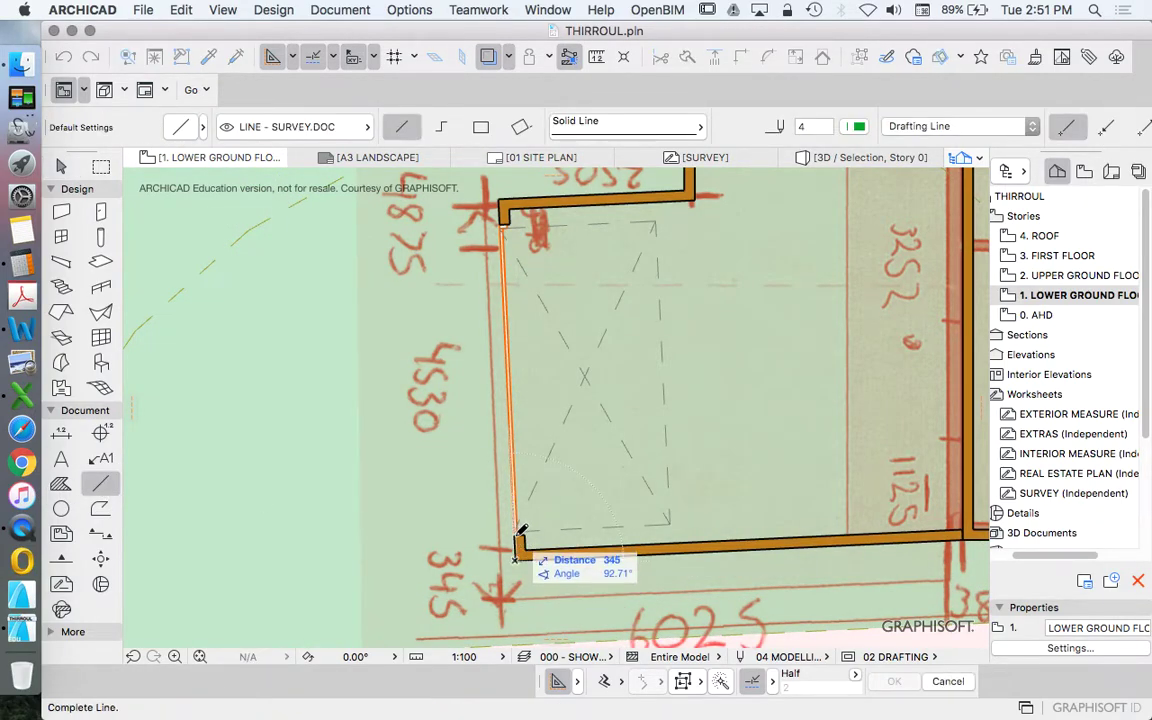
left_click(508, 228)
left_click(499, 220)
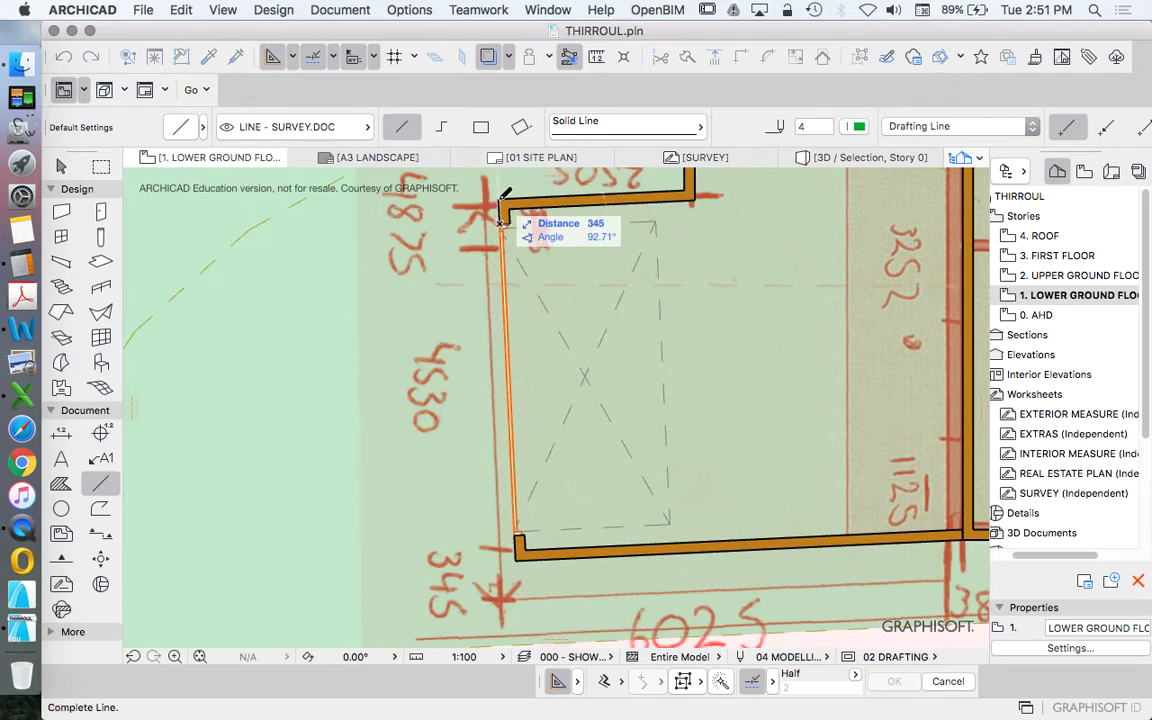
key("Escape")
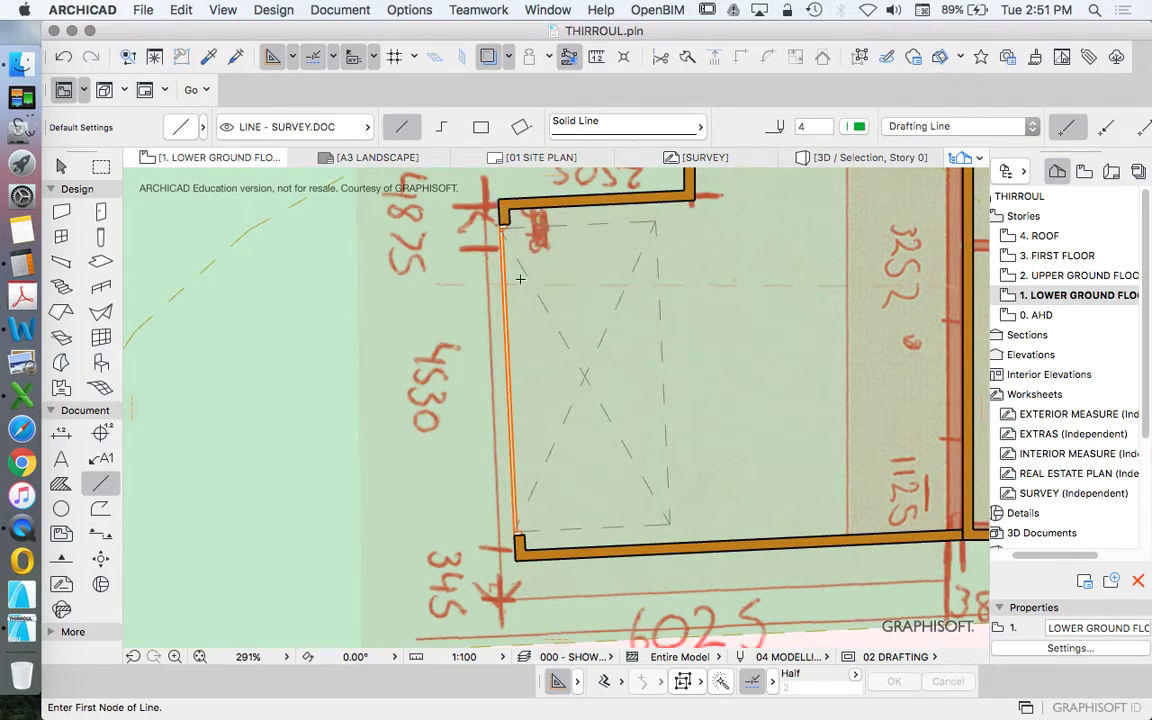
Select the five external walls enclosing the garage wing, from the garage door around to the house, and group them
scroll(541, 434, "down", 3)
scroll(560, 440, "up", 2)
scroll(640, 430, "down", 3)
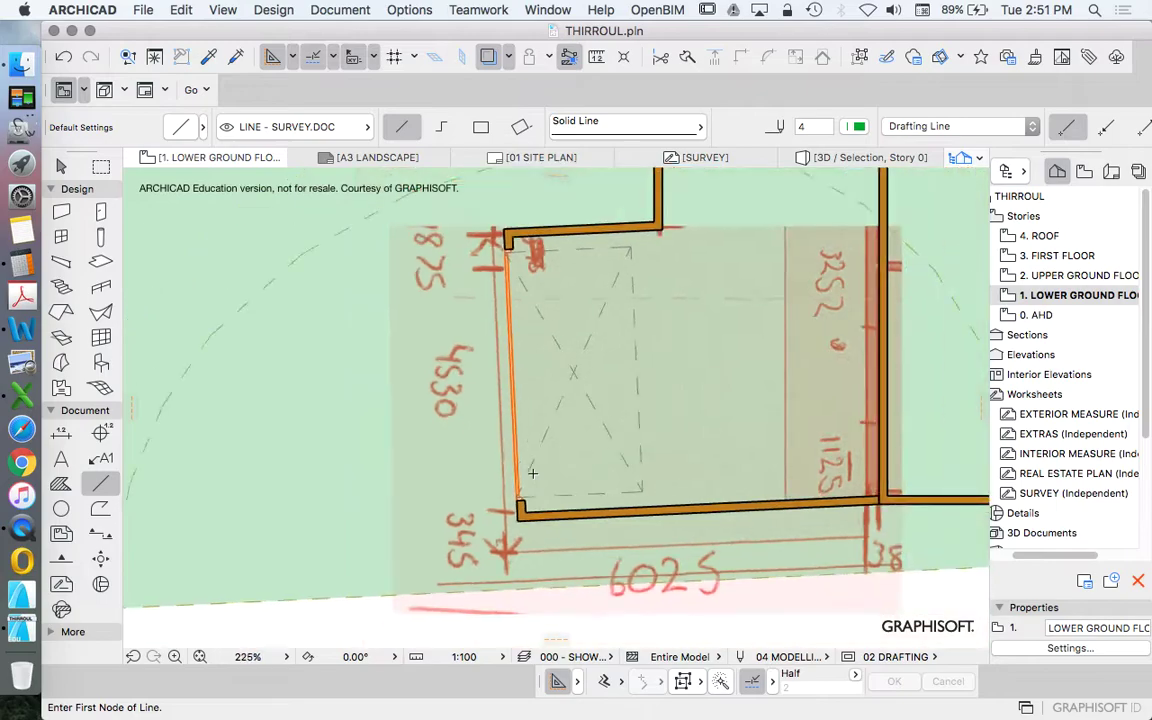
scroll(600, 420, "down", 6)
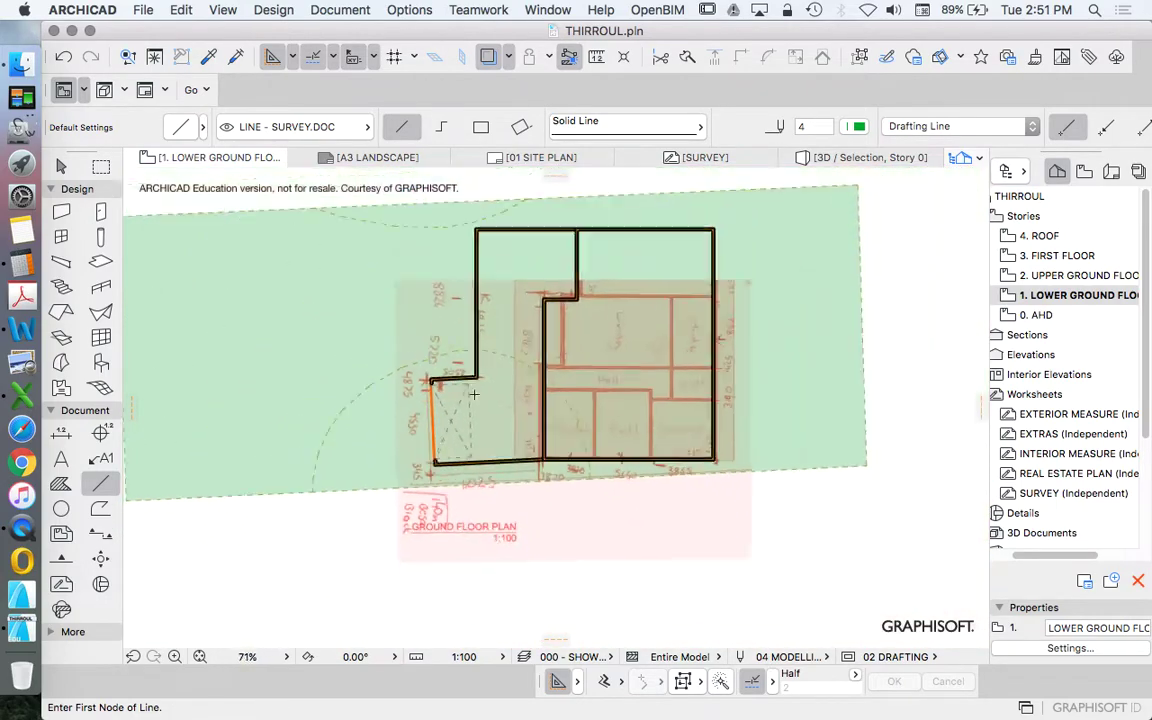
scroll(500, 294, "up", 2)
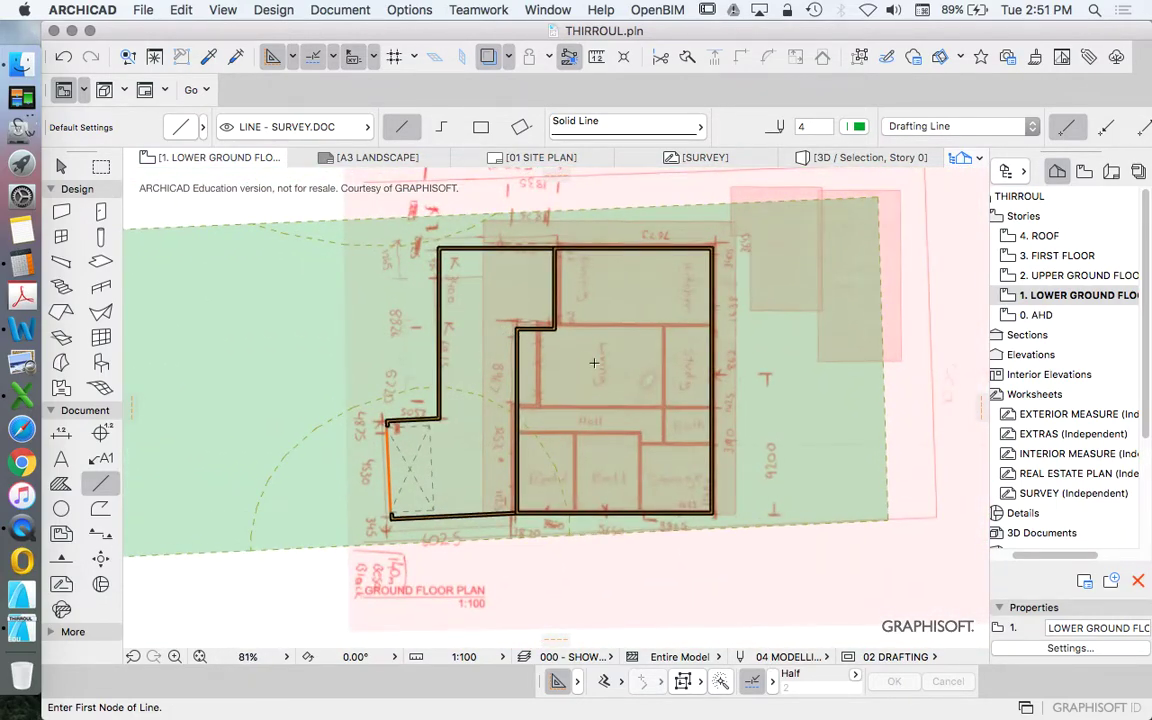
left_click(61, 165)
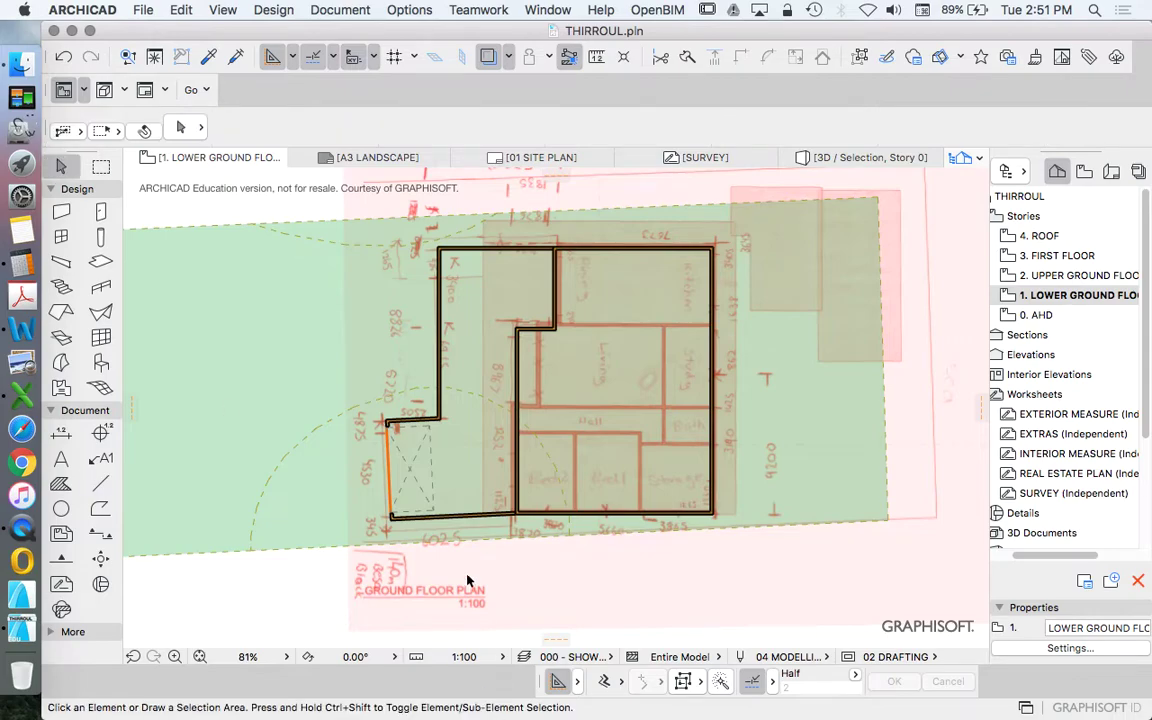
left_click(476, 520)
scroll(385, 422, "up", 10)
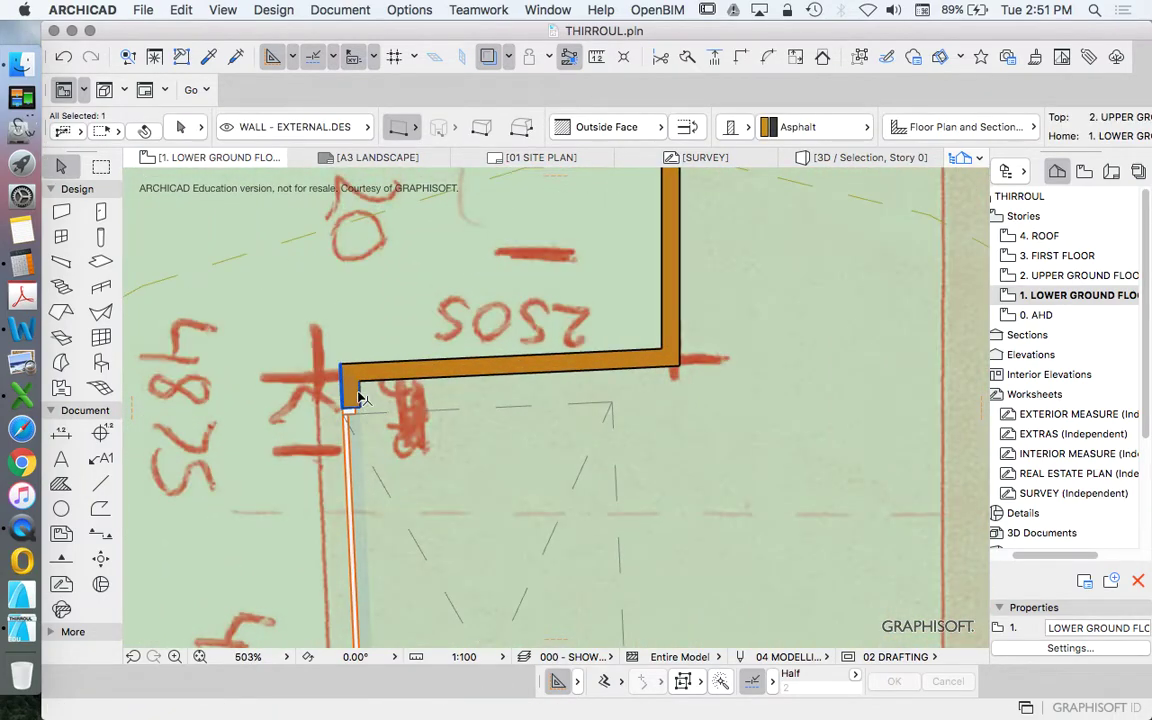
left_click(358, 398, "shift")
left_click(408, 378, "shift")
scroll(463, 507, "down", 10)
scroll(514, 316, "up", 2)
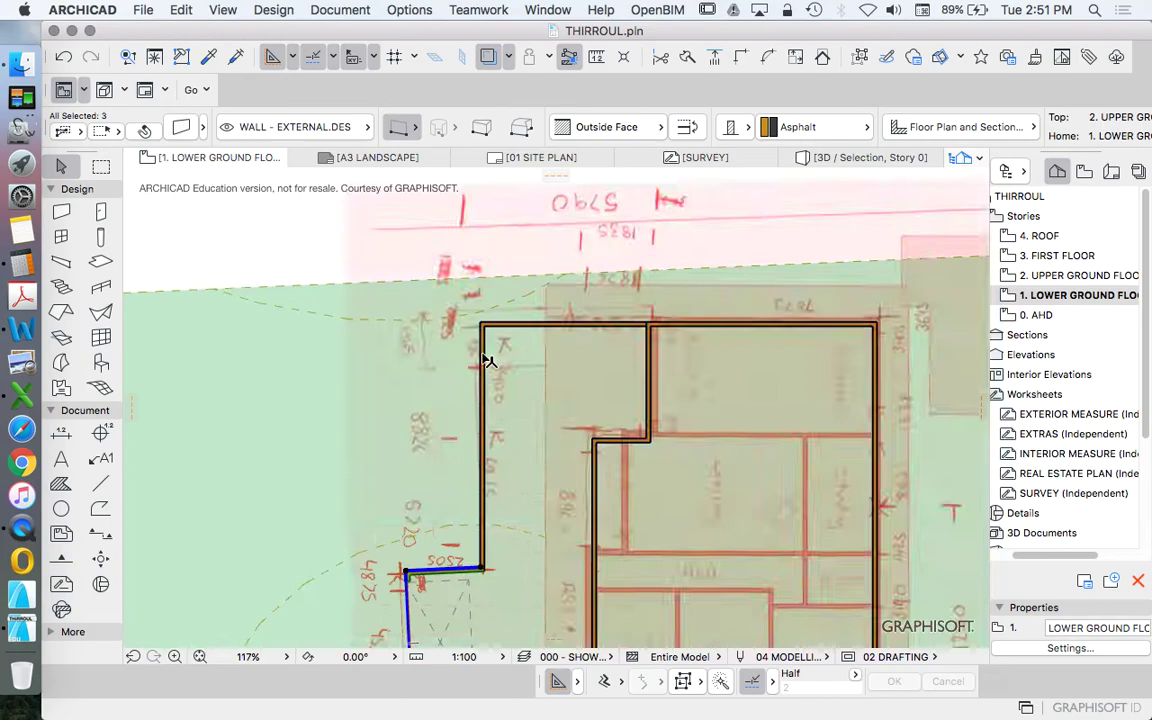
left_click(484, 360, "shift")
left_click(535, 328, "shift")
scroll(580, 340, "down", 4)
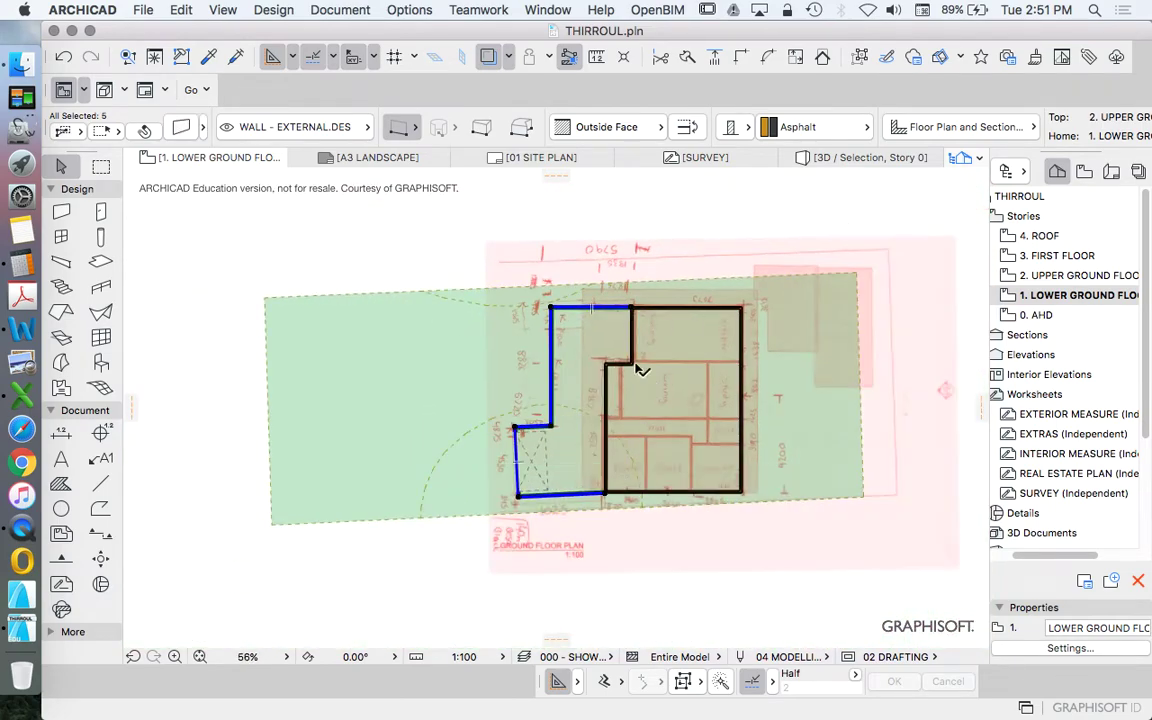
left_click(181, 10)
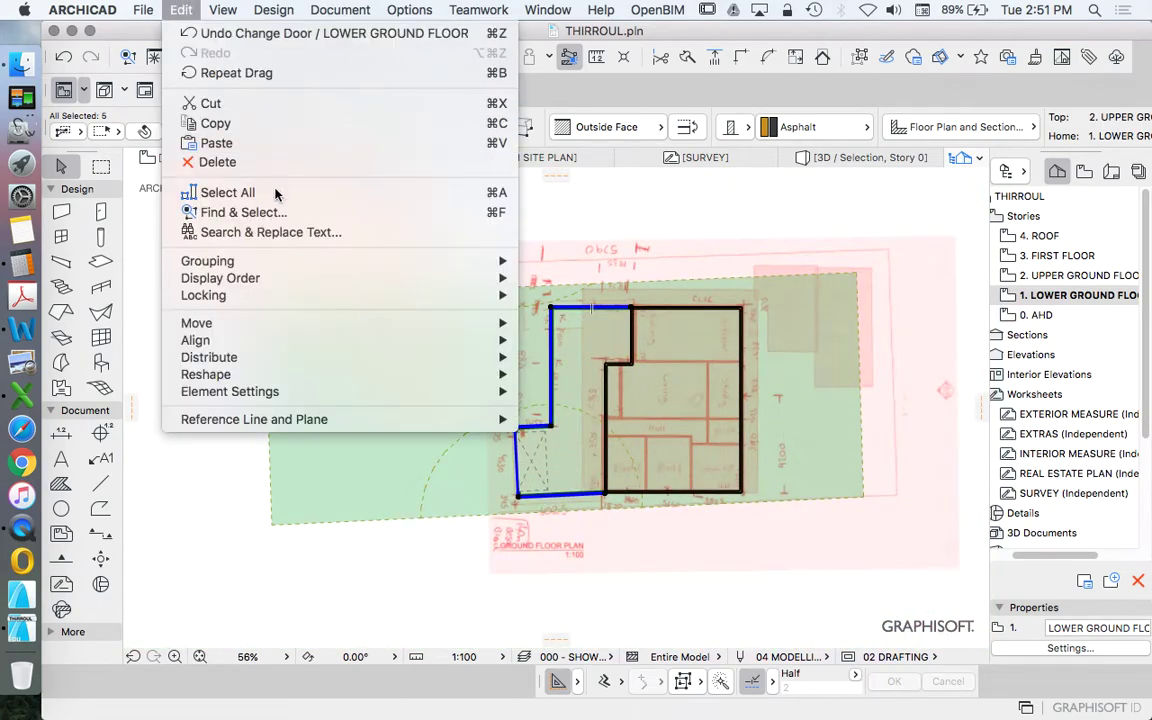
mouse_move(275, 260)
left_click(557, 260)
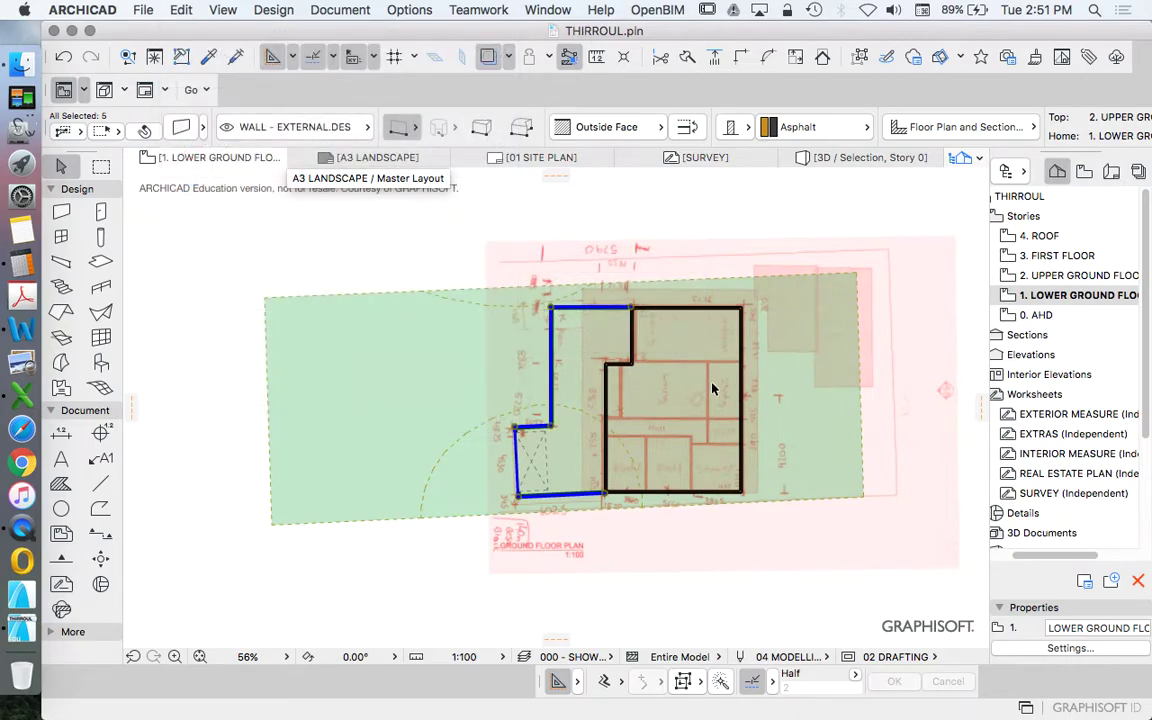
Check the wall thickness of the five grouped garage wing walls in their settings
scroll(640, 343, "up", 2)
left_click(181, 127)
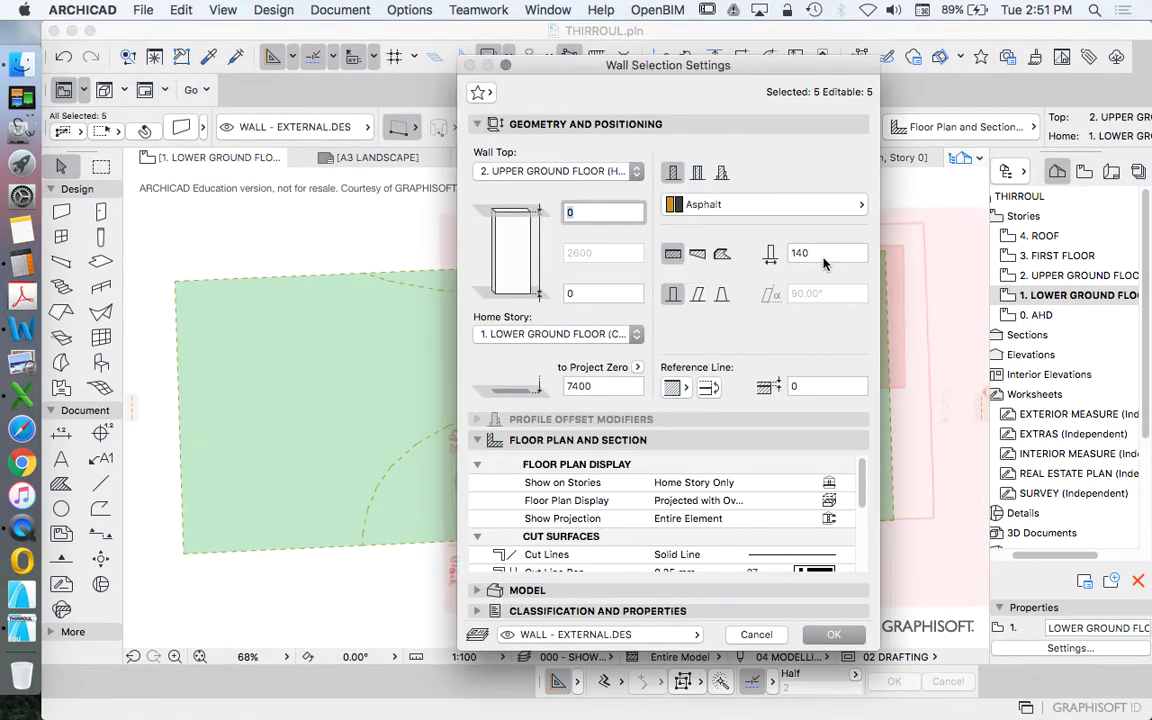
left_click(835, 638)
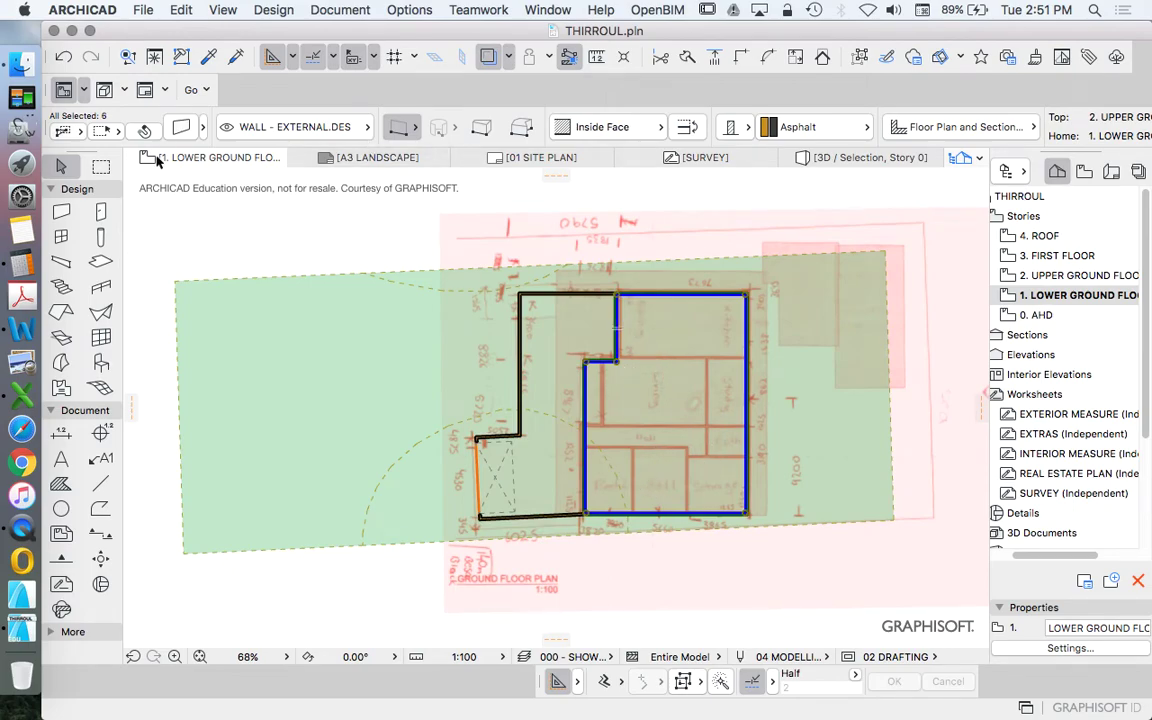
Enter the wall thickness for the six walls around the main house and clear the selection
key("super+t")
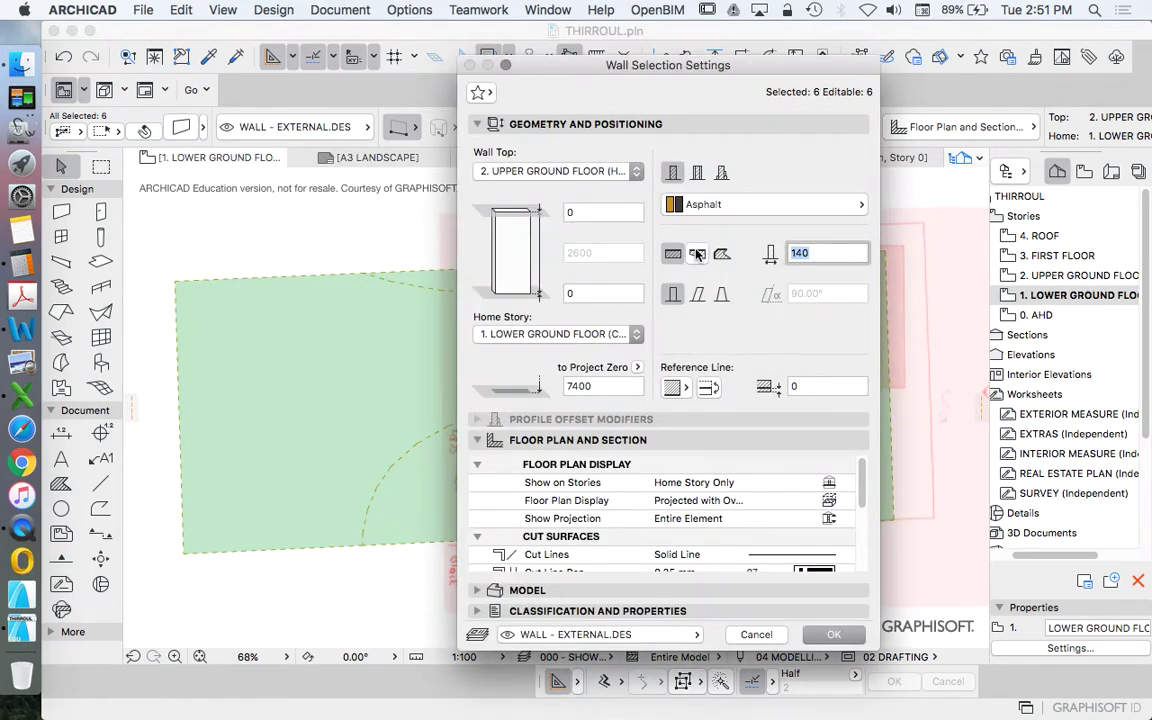
type("1:1")
type("0")
key("Return")
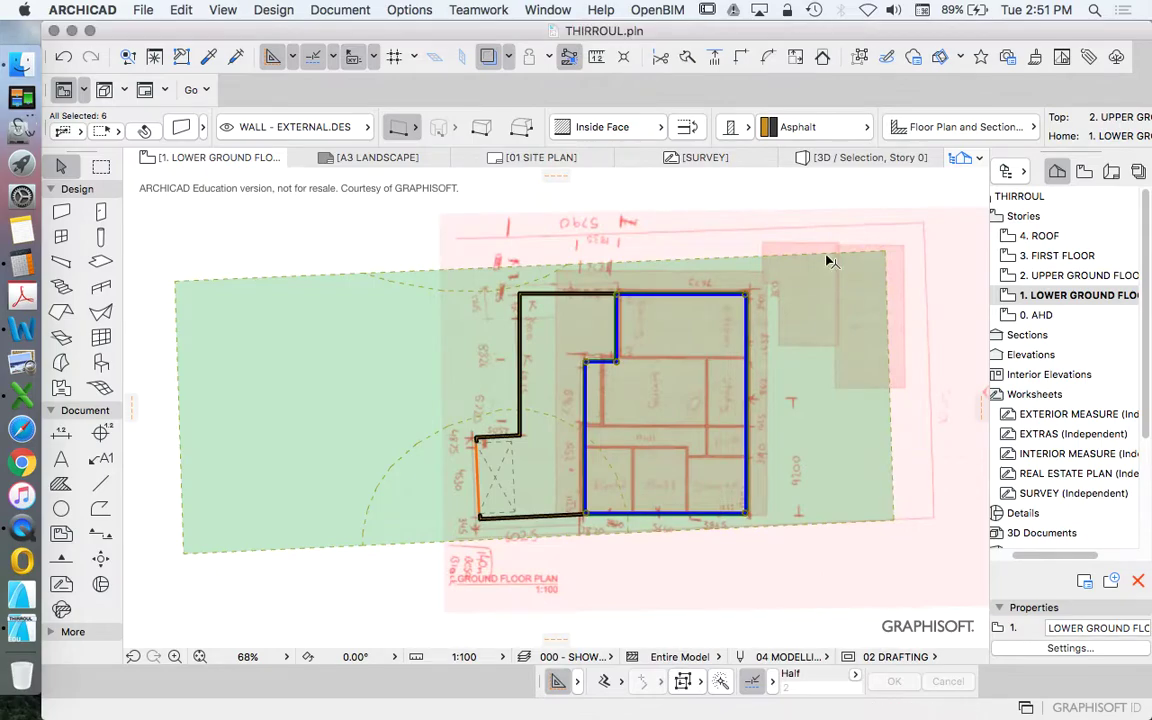
key("Escape")
Set the top offset of the five grouped garage wing walls to -200 from the upper ground floor
scroll(575, 470, "up", 2)
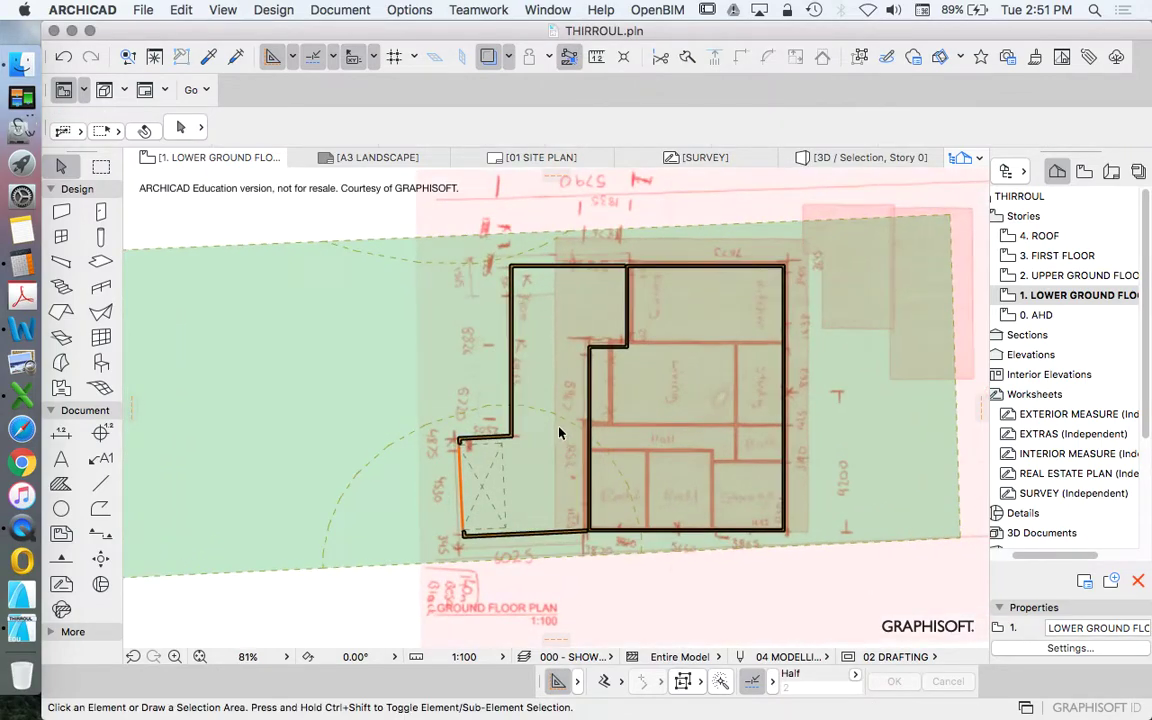
left_click(518, 358)
left_click(176, 127)
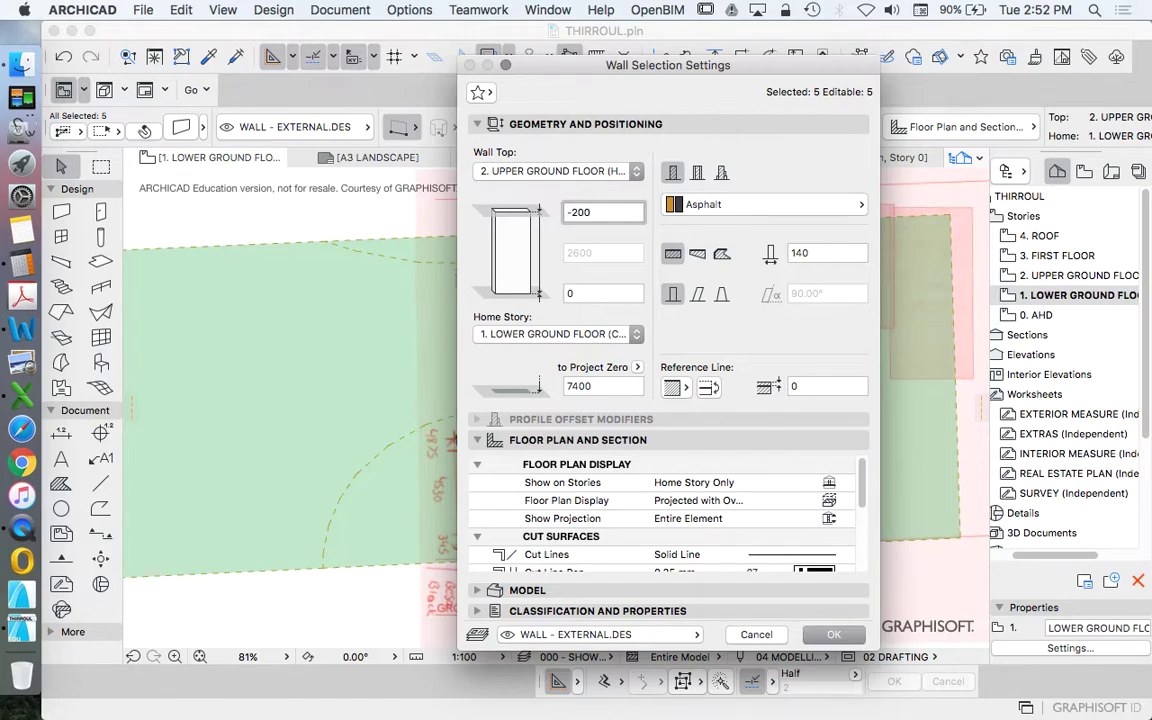
key("Return")
left_click(321, 189)
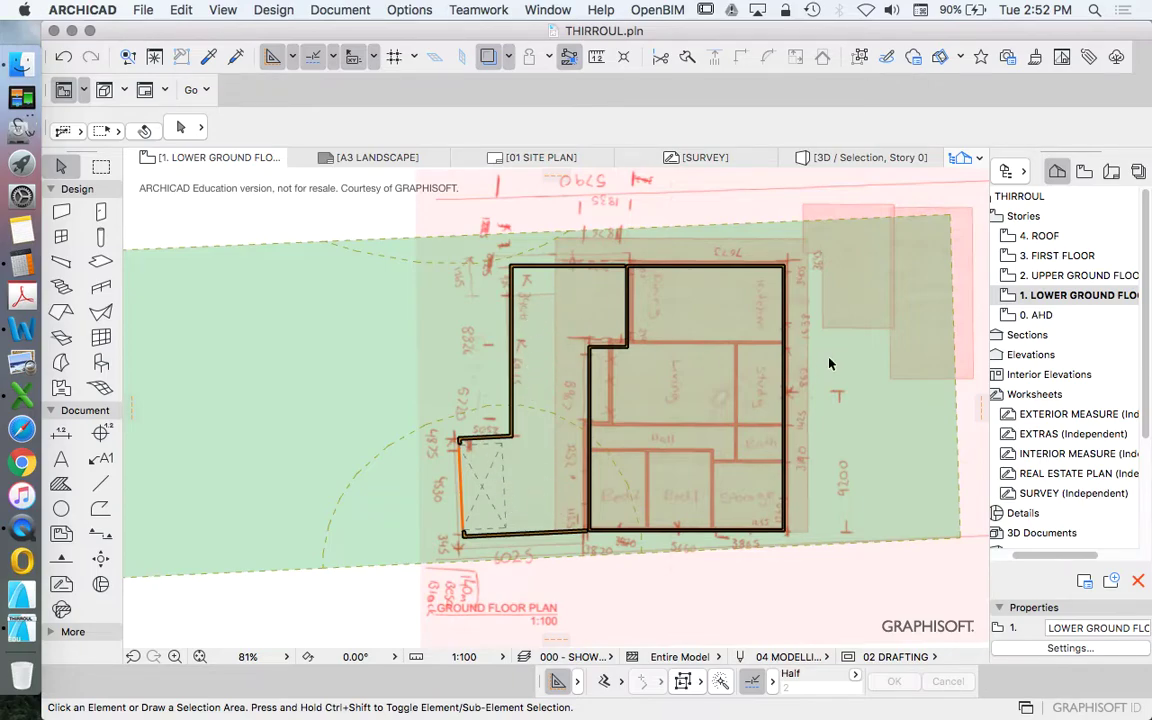
Open the 2. UPPER GROUND FLOOR plan and show the lower ground floor as its trace reference
double_click(1054, 283)
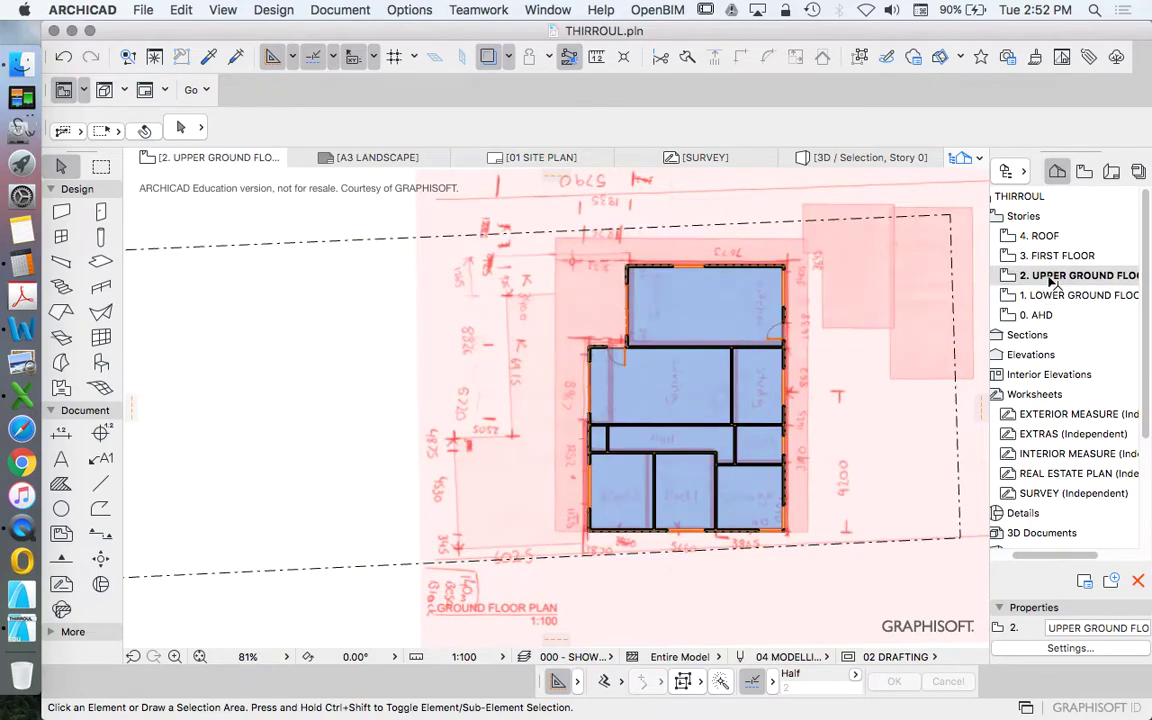
right_click(1050, 298)
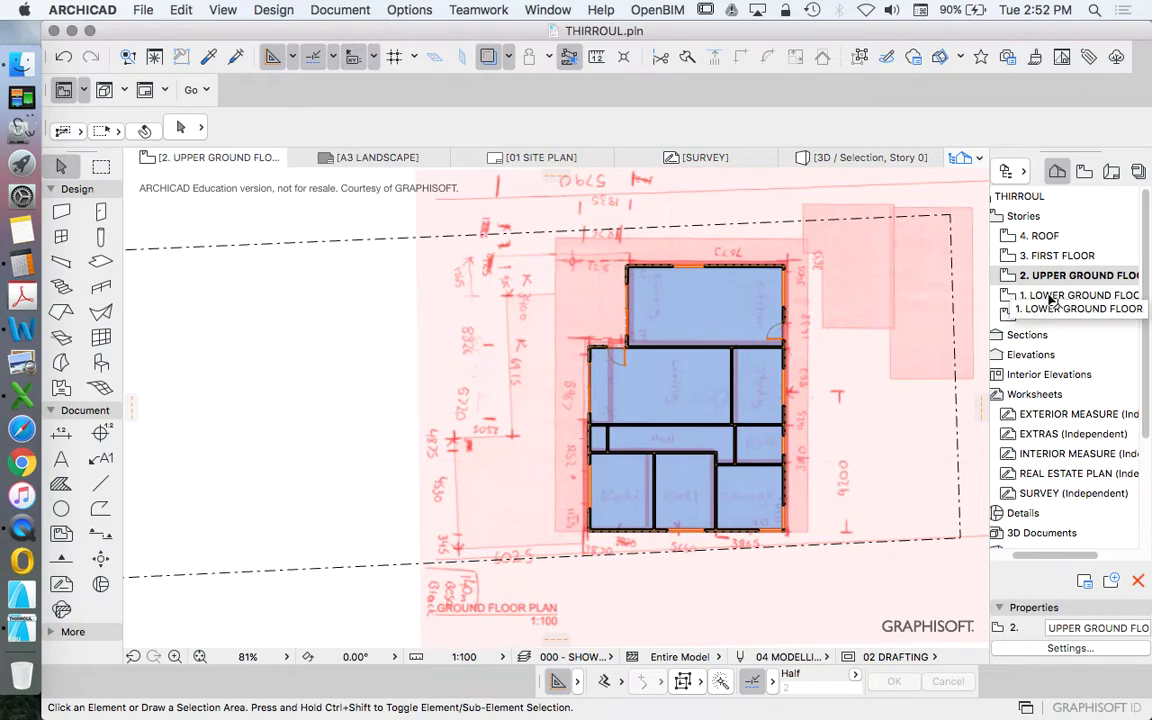
left_click(1025, 398)
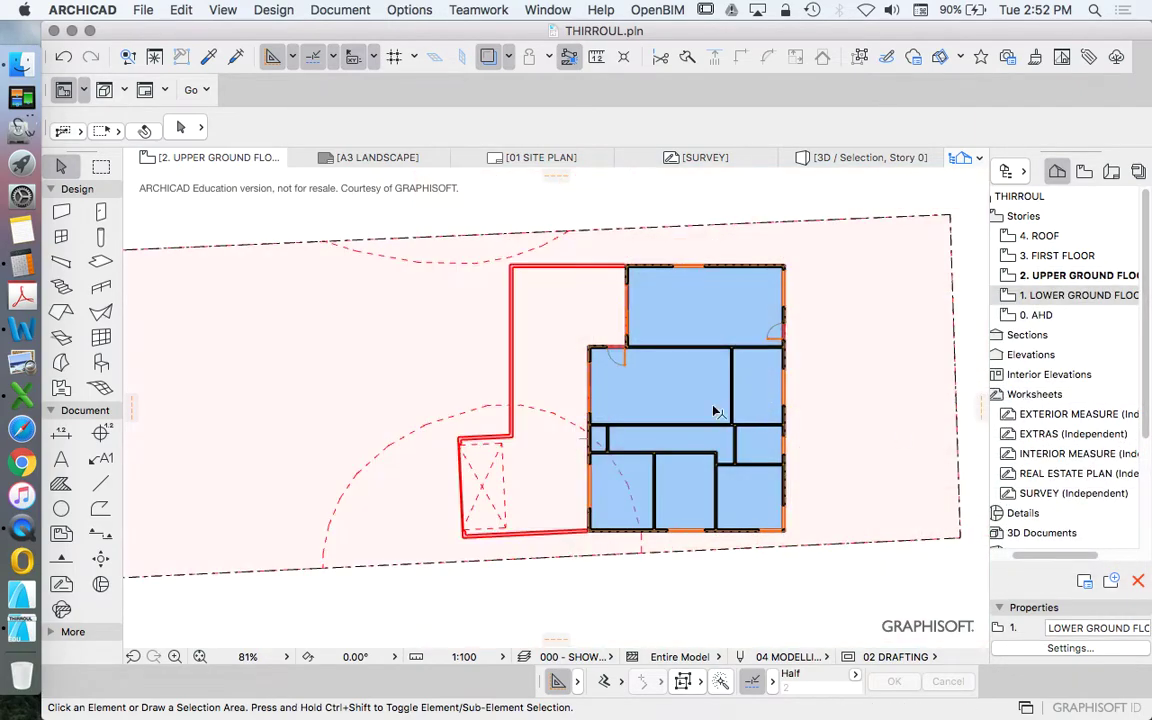
Try to draw a floor slab over the traced garage wing on the upper ground floor, and undo it
left_click(100, 263)
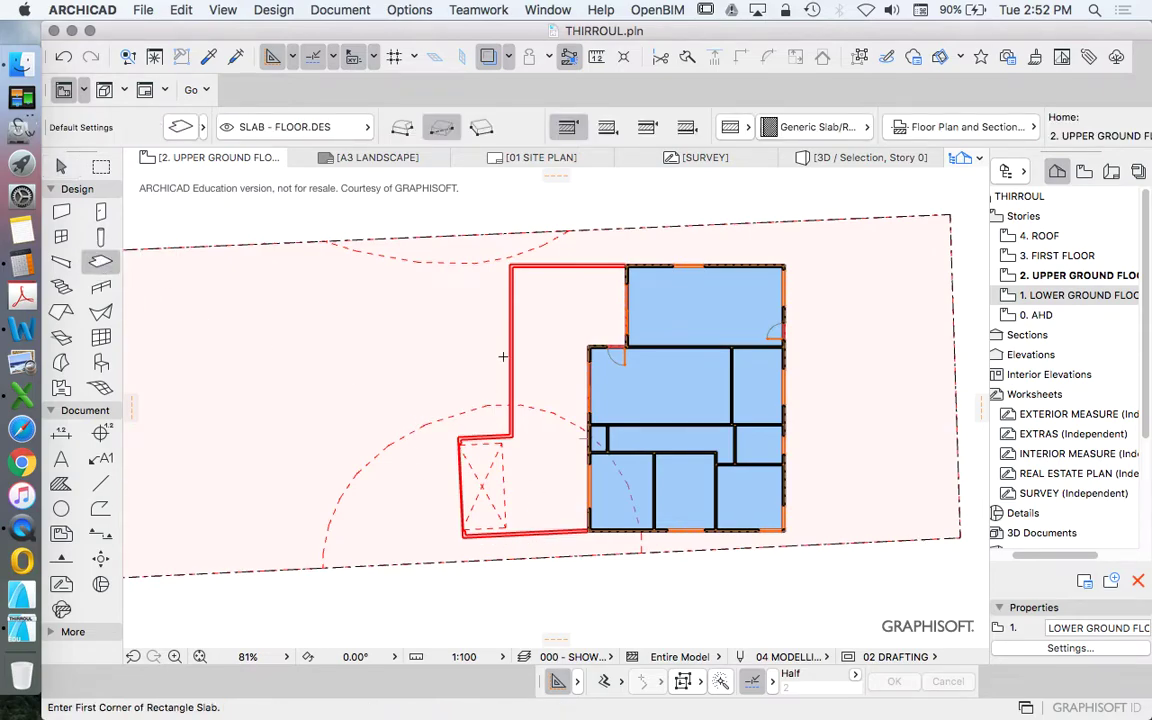
scroll(509, 357, "up", 5)
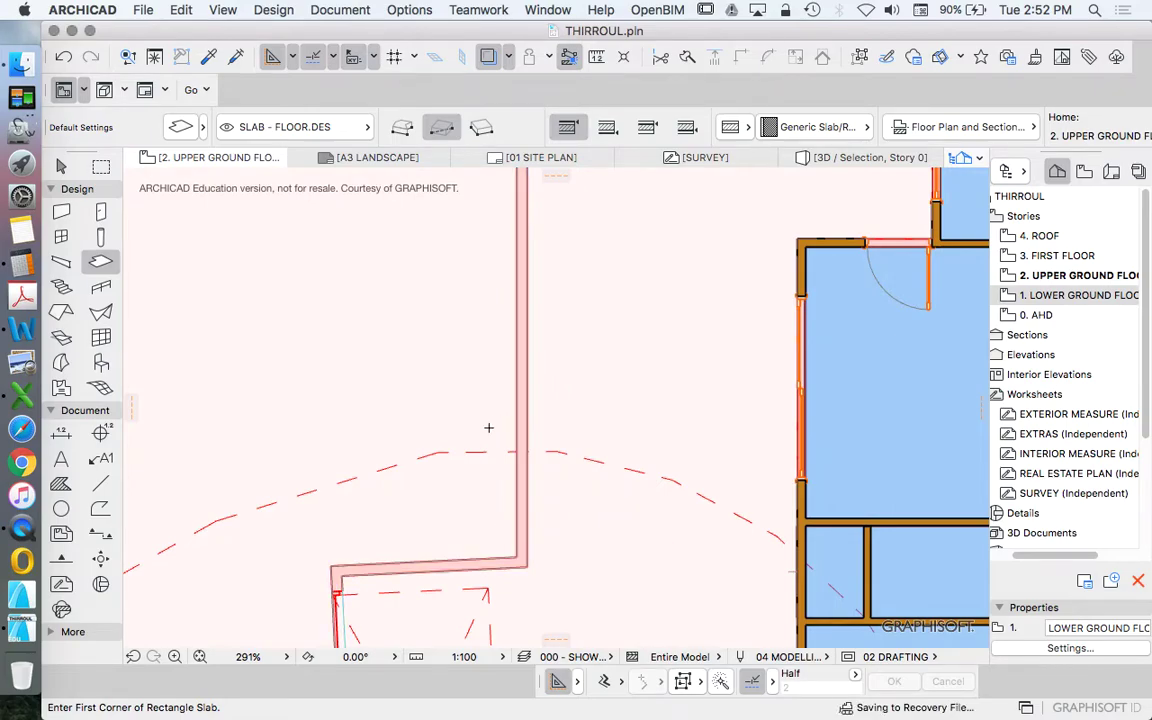
scroll(489, 430, "down", 10)
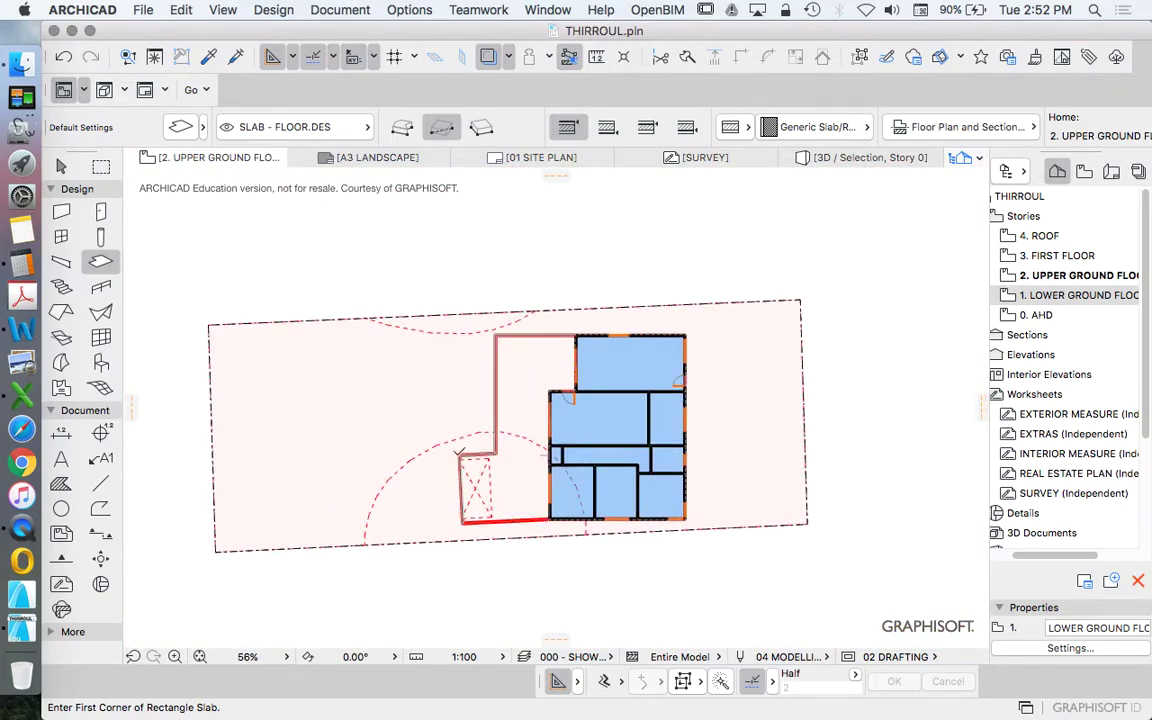
key("super+z")
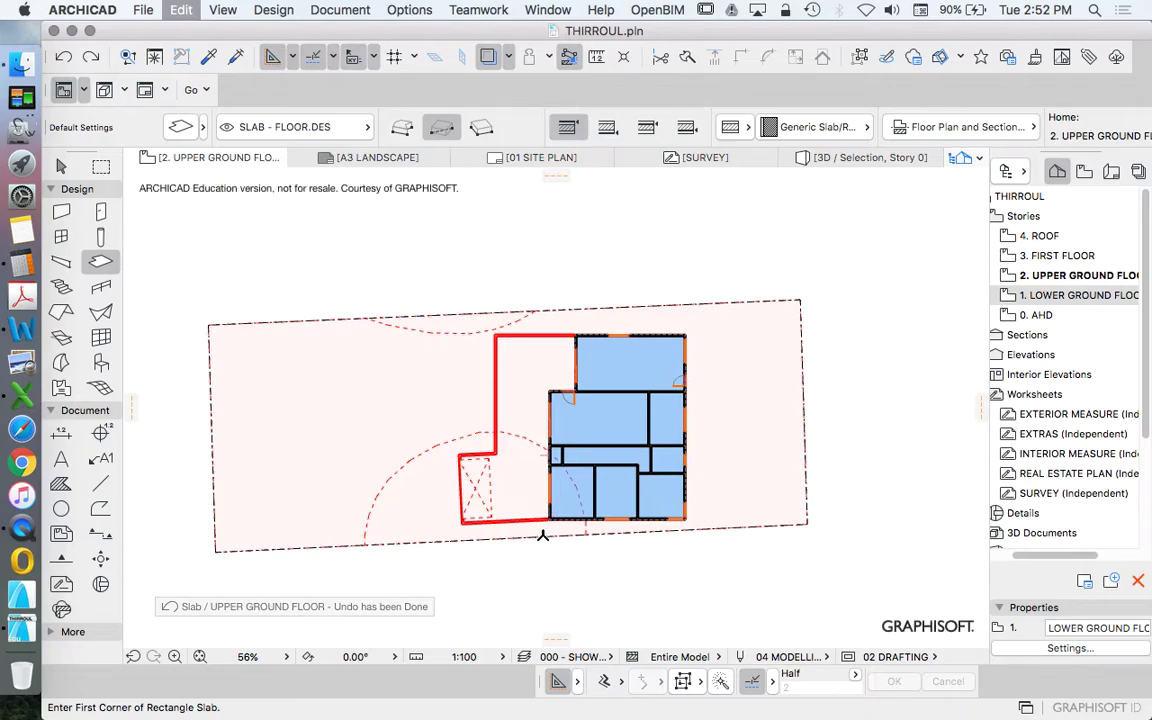
Examine the gap between the traced garage wing wall and the outer corner of the main house
scroll(543, 517, "up", 15)
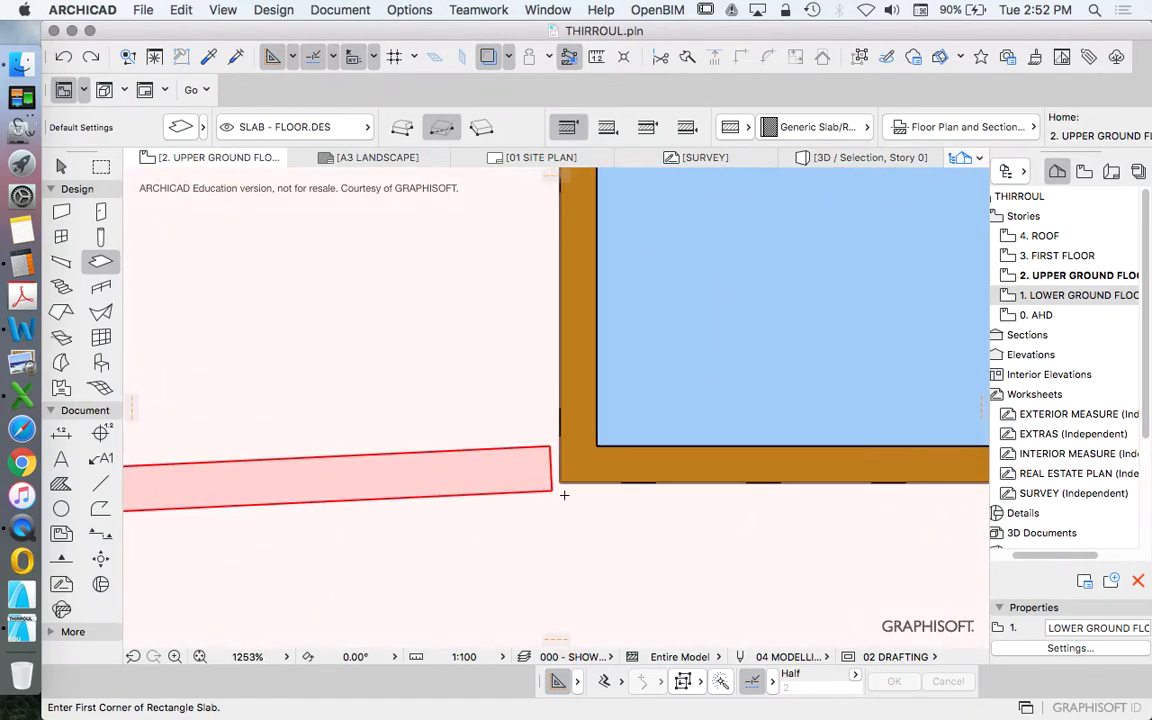
scroll(564, 494, "up", 6)
scroll(617, 443, "down", 10)
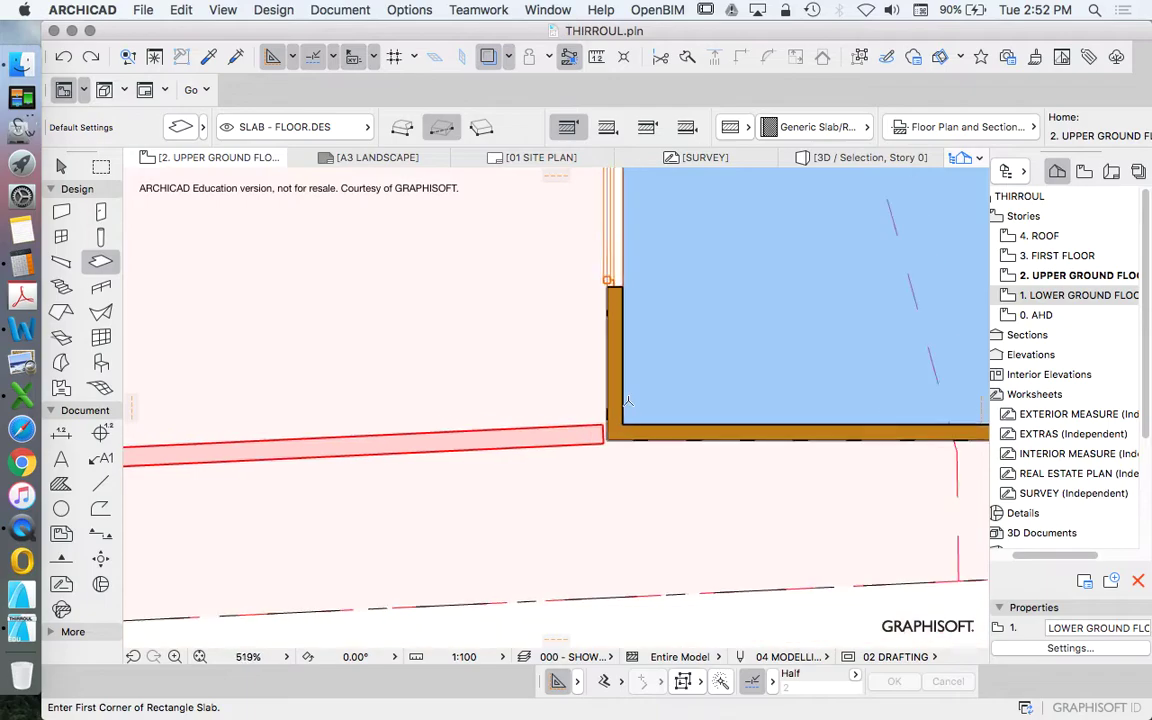
scroll(628, 401, "down", 4)
scroll(635, 410, "up", 6)
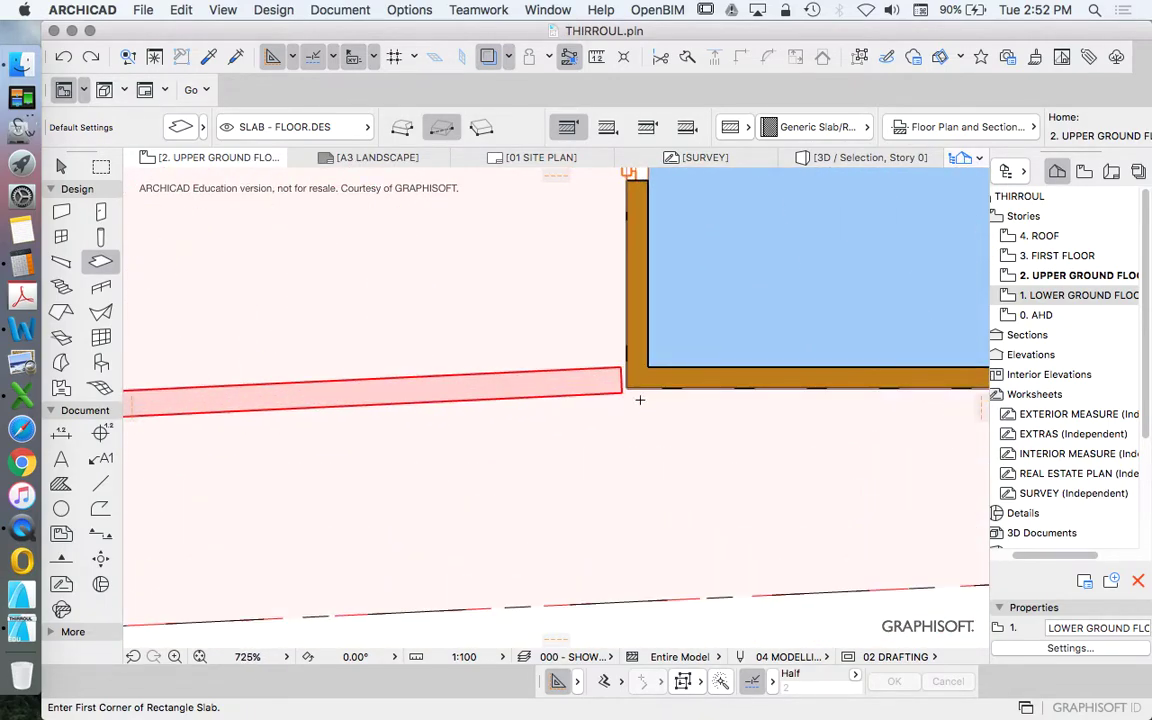
scroll(640, 400, "up", 5)
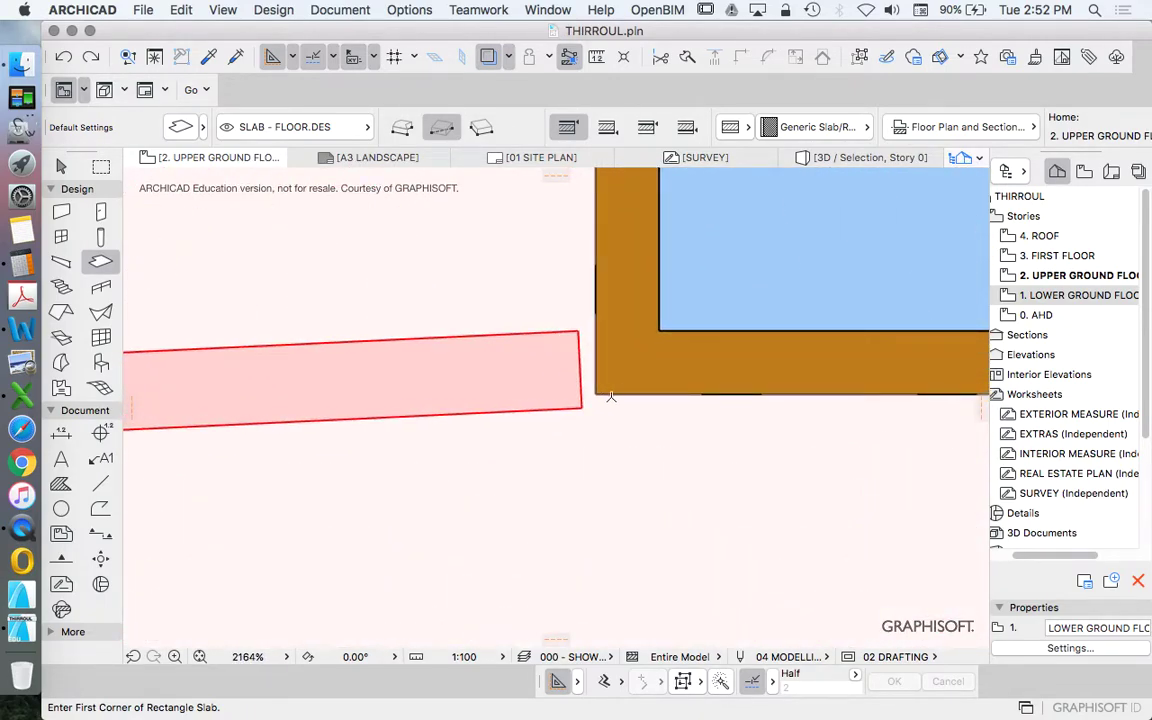
key("Escape")
left_click(600, 400)
left_click(620, 419)
scroll(625, 425, "down", 4)
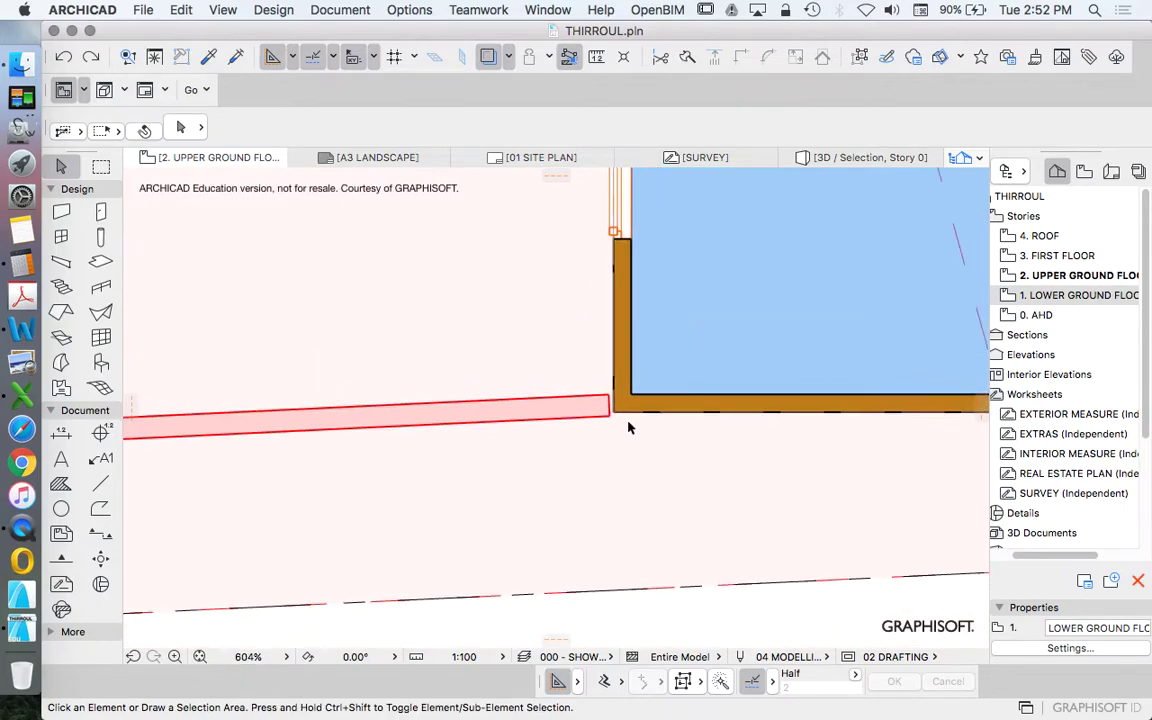
scroll(630, 418, "up", 3)
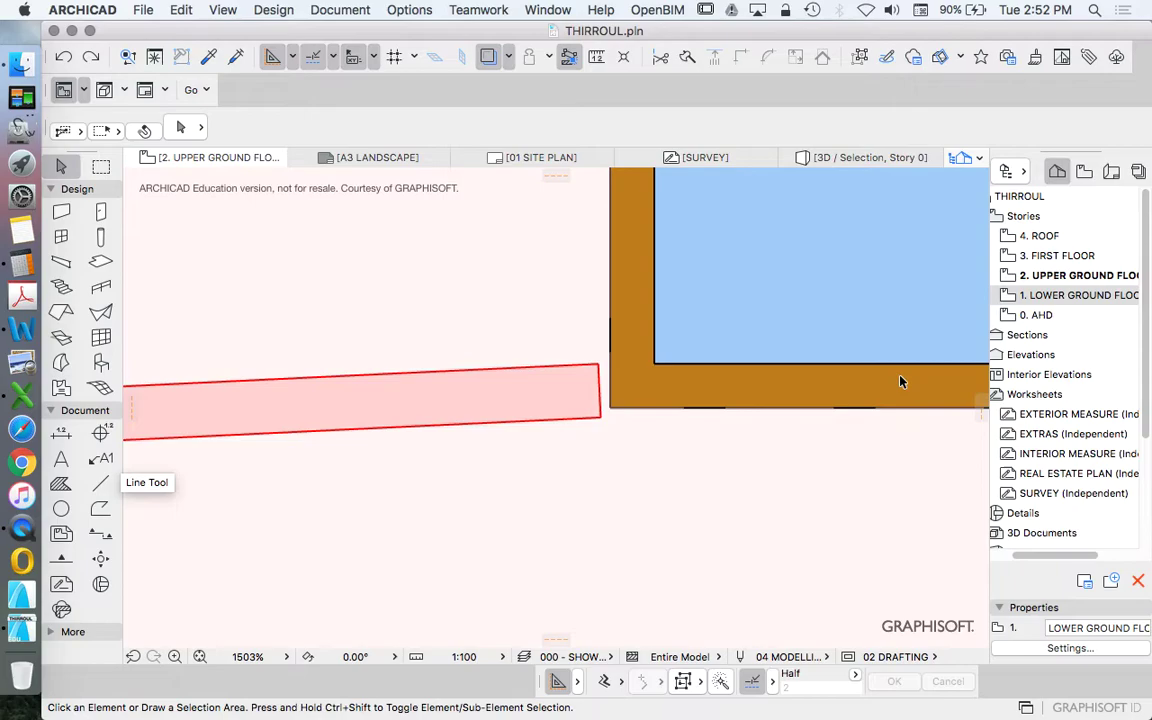
Open the 1. LOWER GROUND FLOOR plan, select the six main house walls and suspend grouping
double_click(1040, 295)
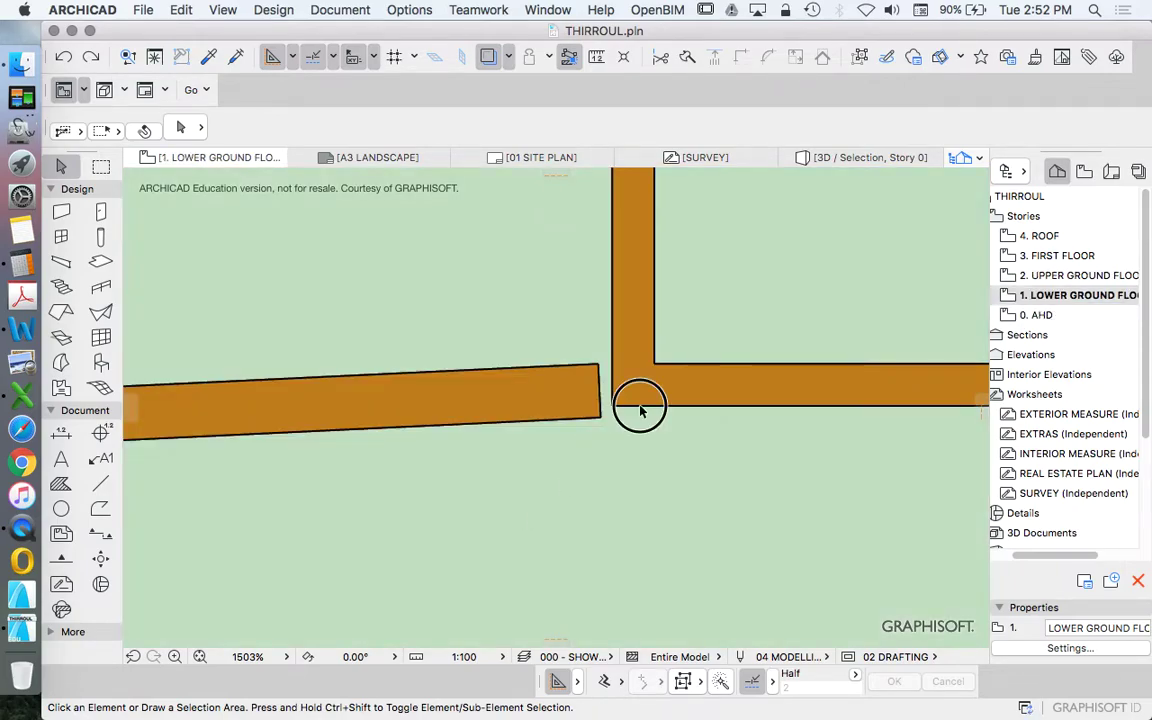
left_click(640, 410)
scroll(501, 455, "down", 5)
scroll(510, 460, "up", 3)
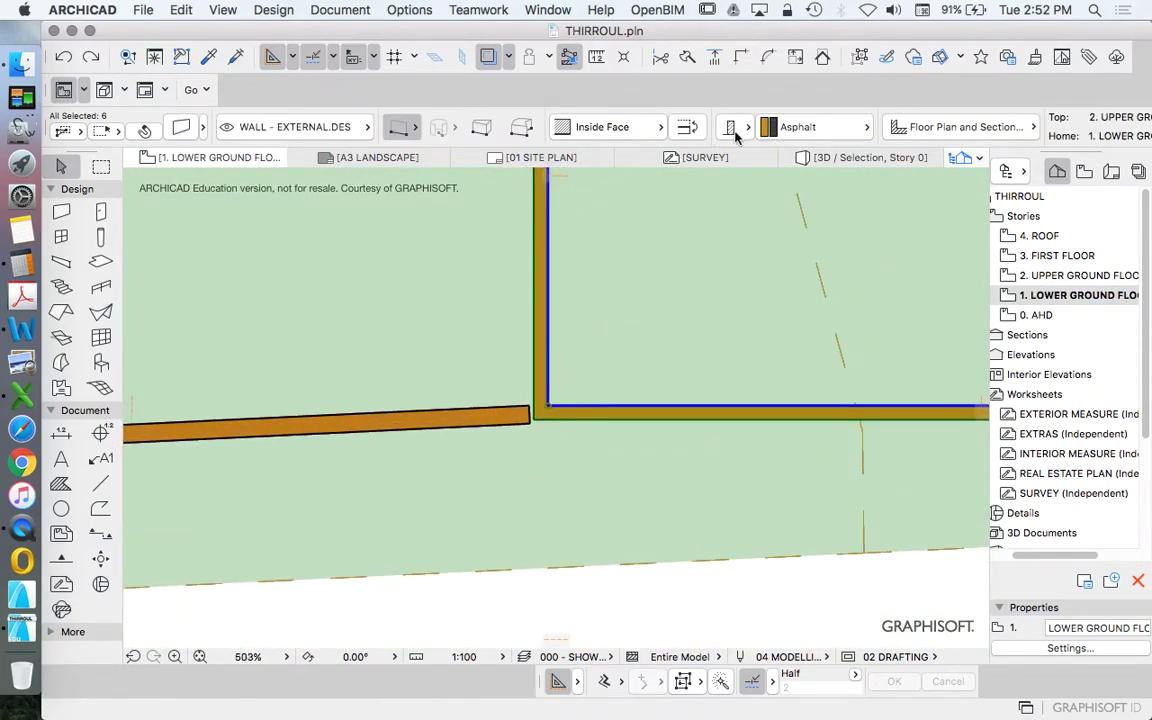
scroll(509, 440, "down", 2)
scroll(532, 435, "up", 5)
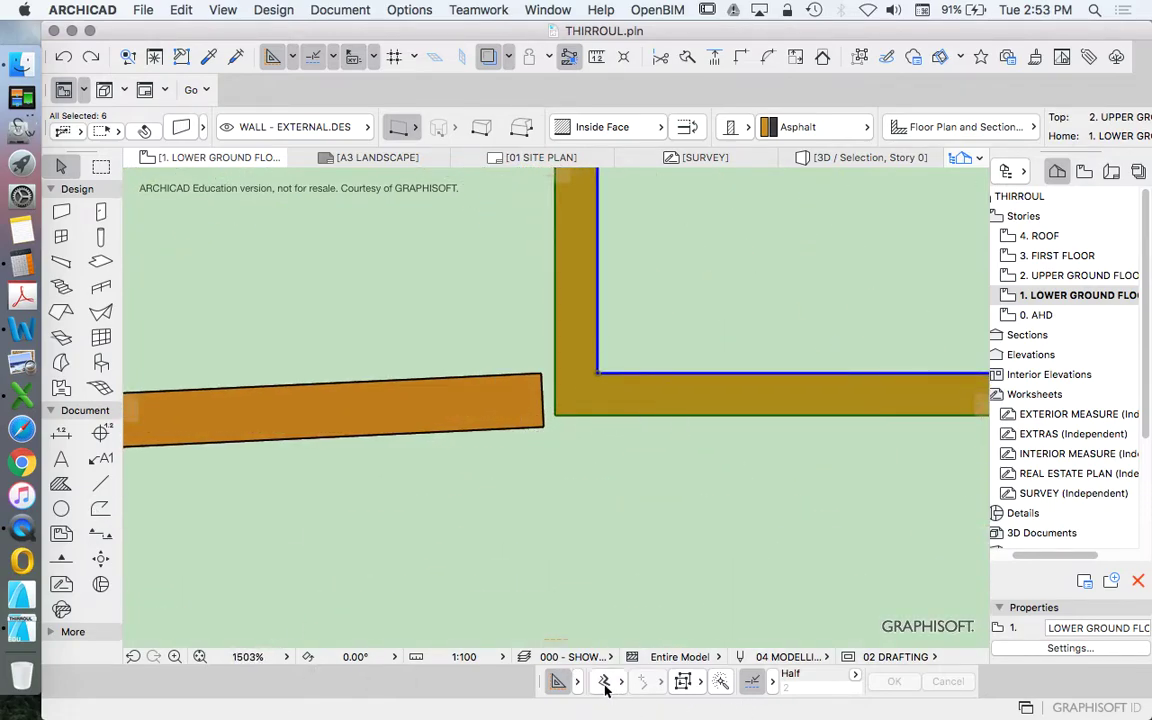
left_click(660, 375)
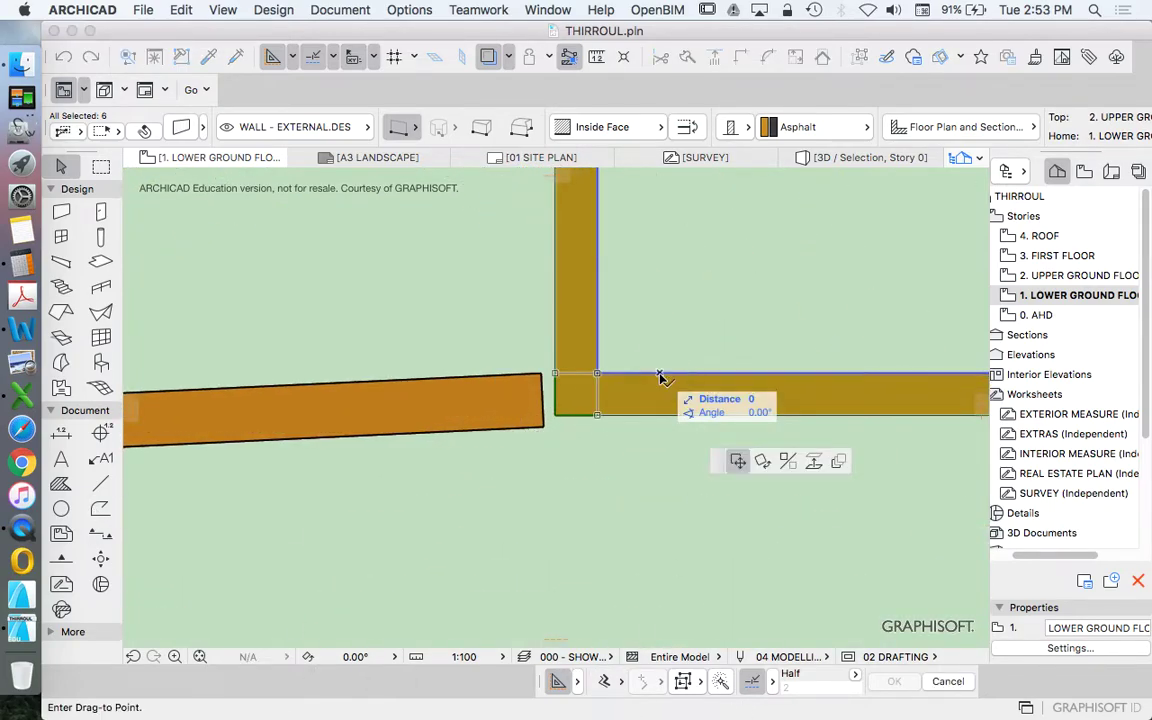
key("Escape")
left_click(861, 58)
Try to offset the six main house walls outward by 30 to close the gap to the garage wing wall
left_click(651, 374)
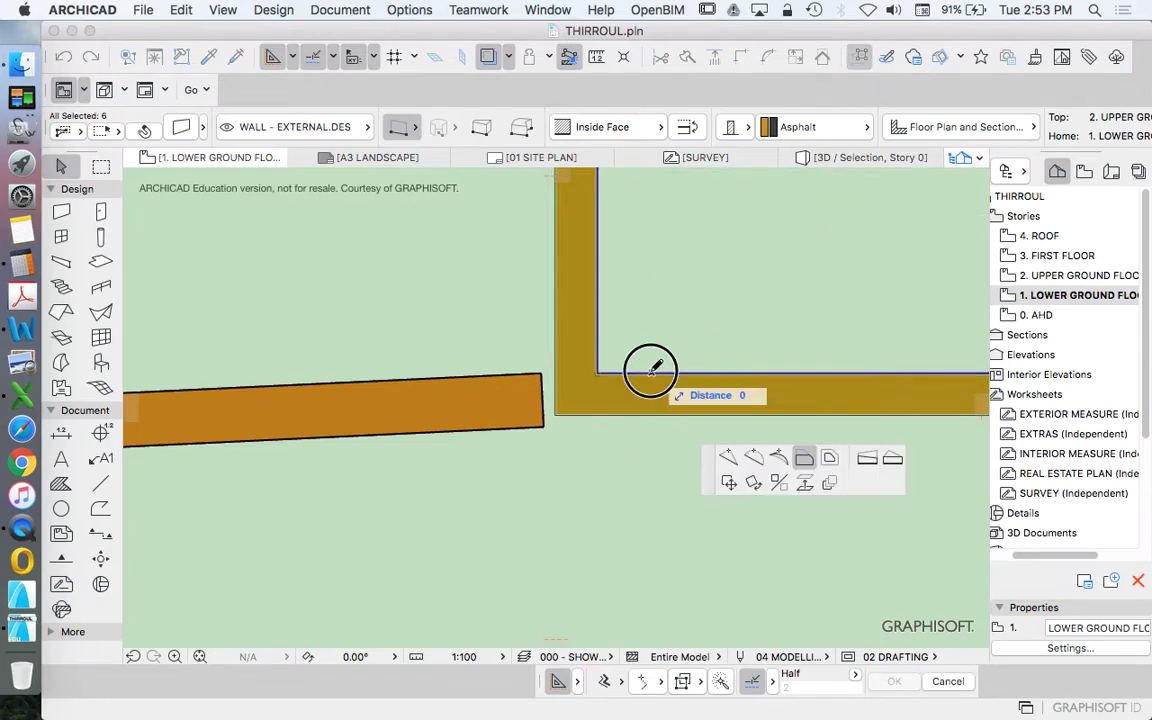
left_click(828, 457)
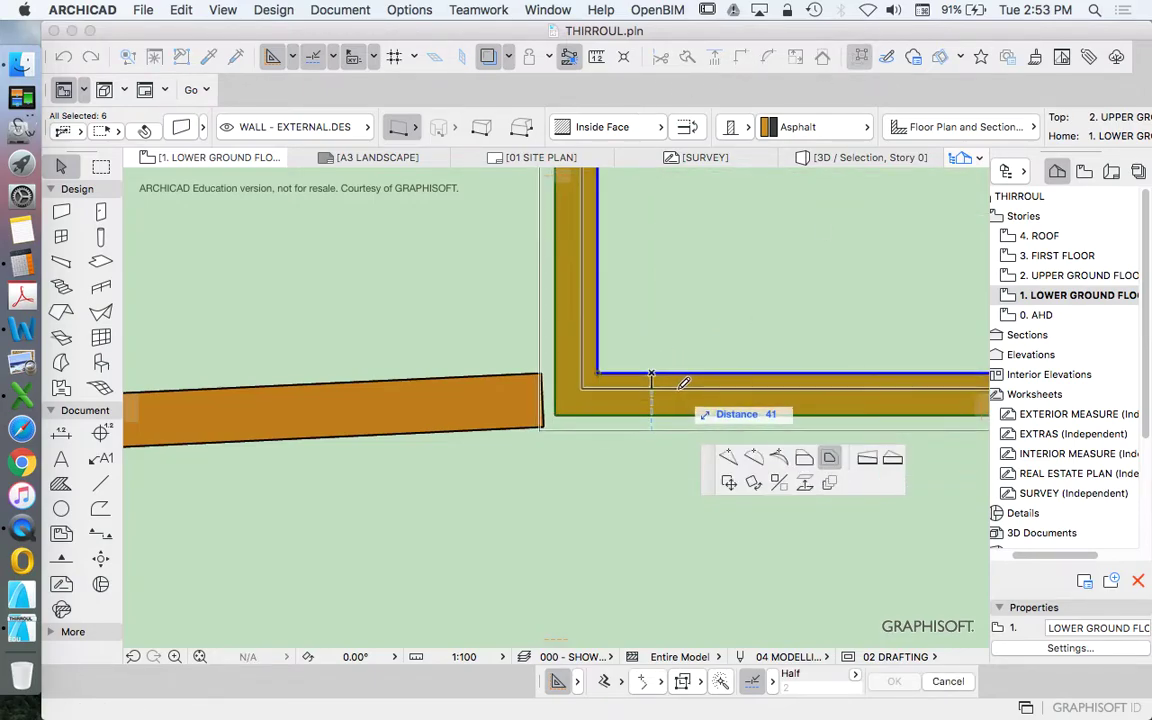
key("Tab")
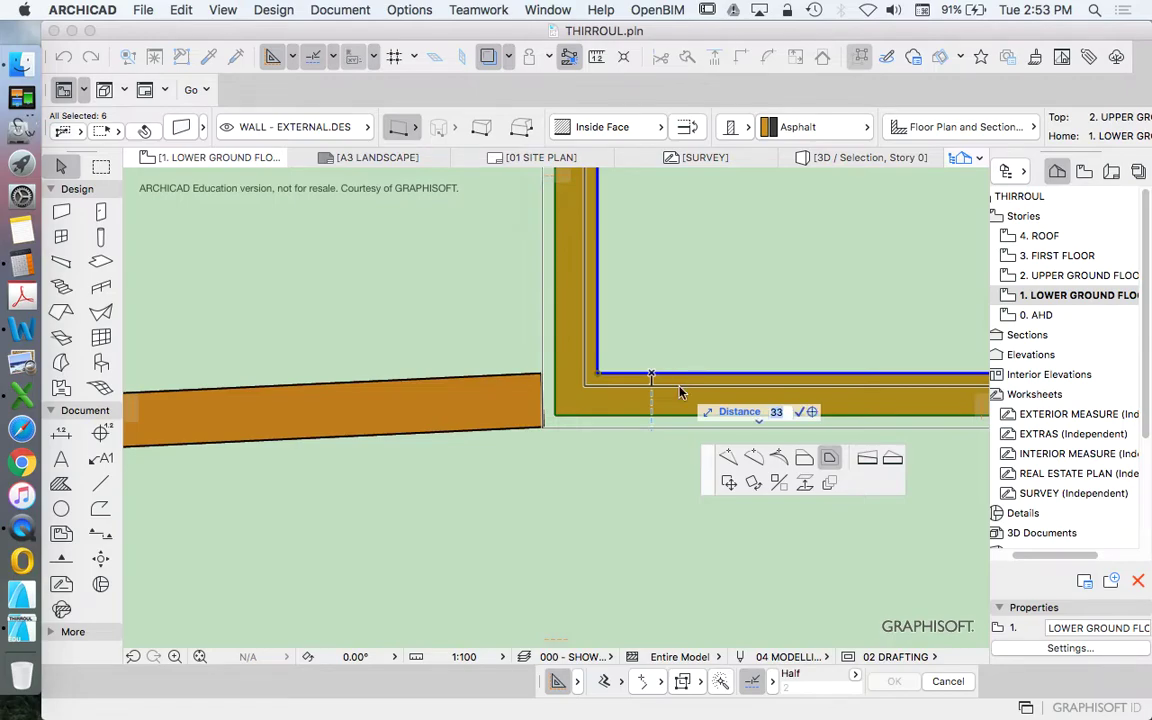
type("30")
key("Return")
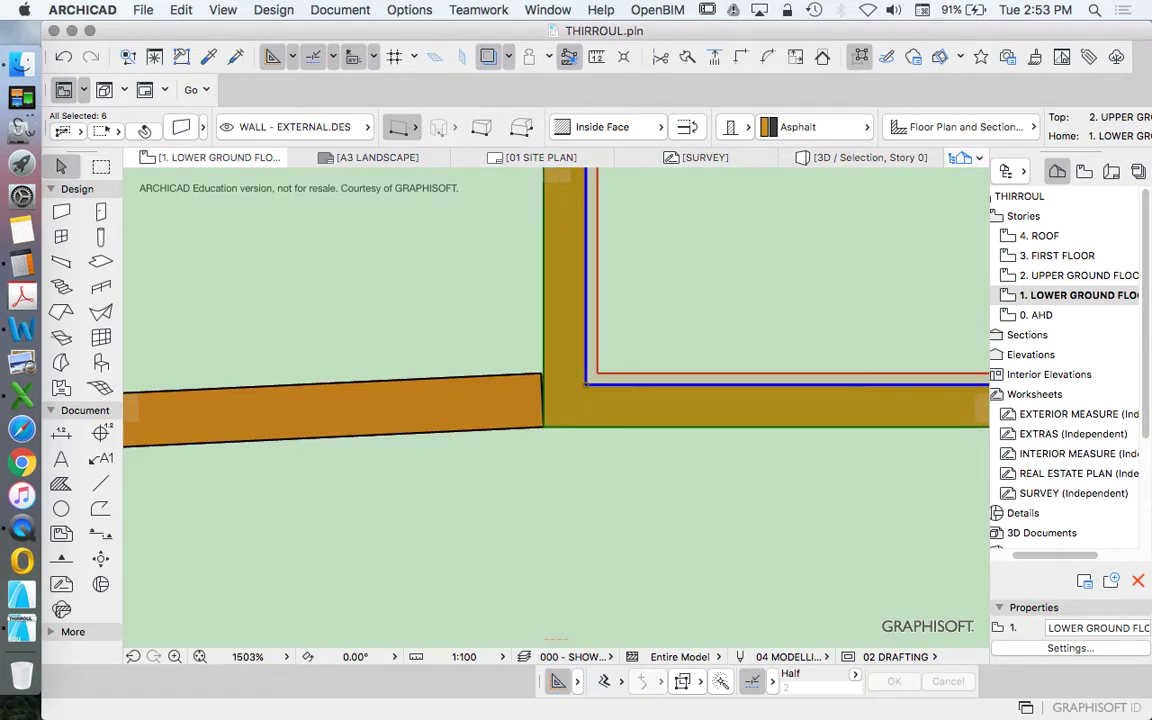
key("Escape")
Check the junction between the house and the garage wing, and undo the wall offset
scroll(595, 451, "down", 10)
scroll(605, 458, "up", 5)
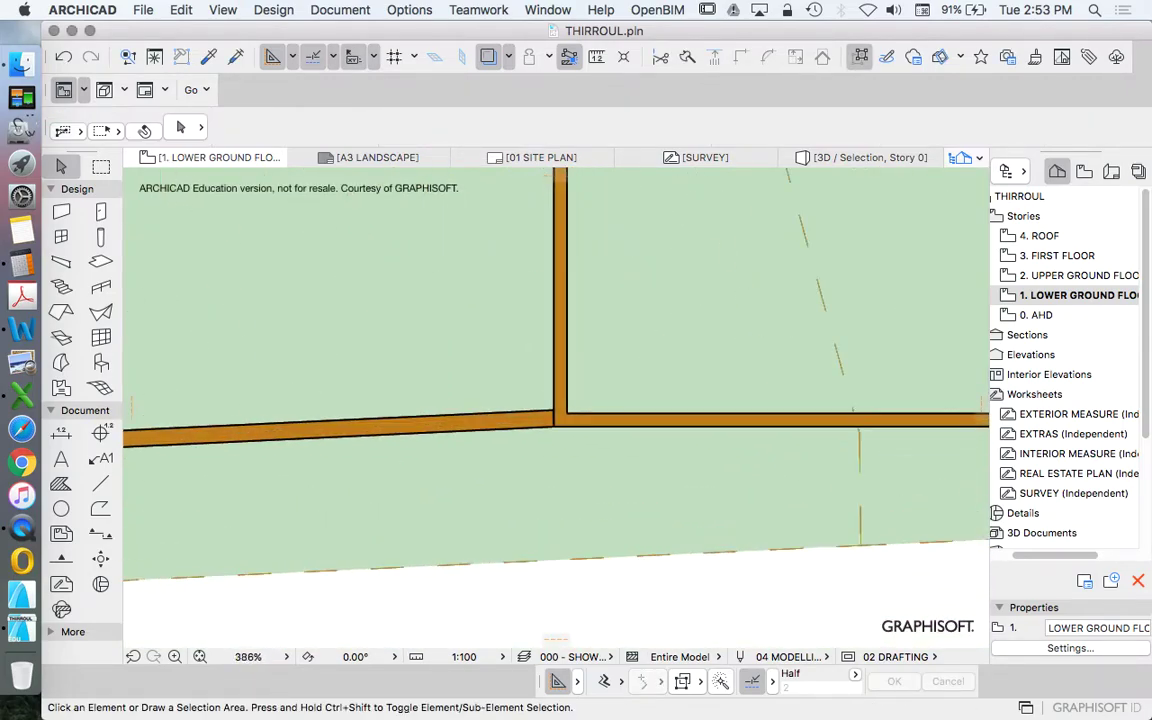
scroll(576, 431, "up", 2)
scroll(556, 420, "down", 5)
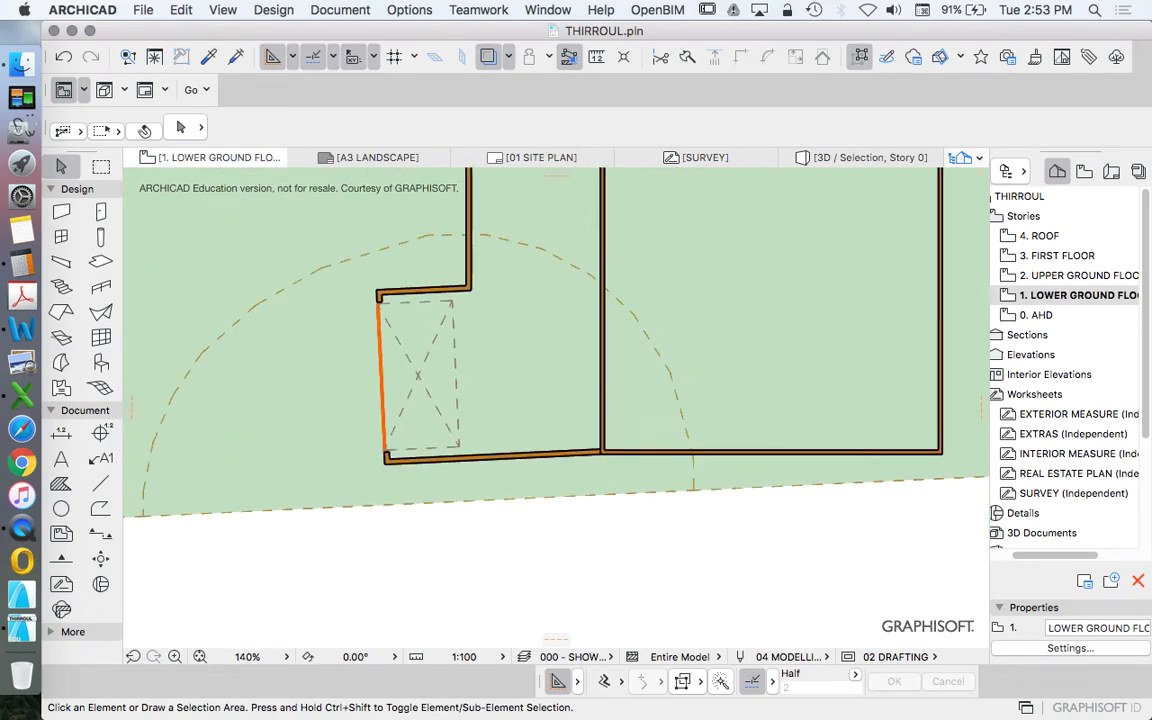
scroll(556, 420, "up", 5)
key("super+z")
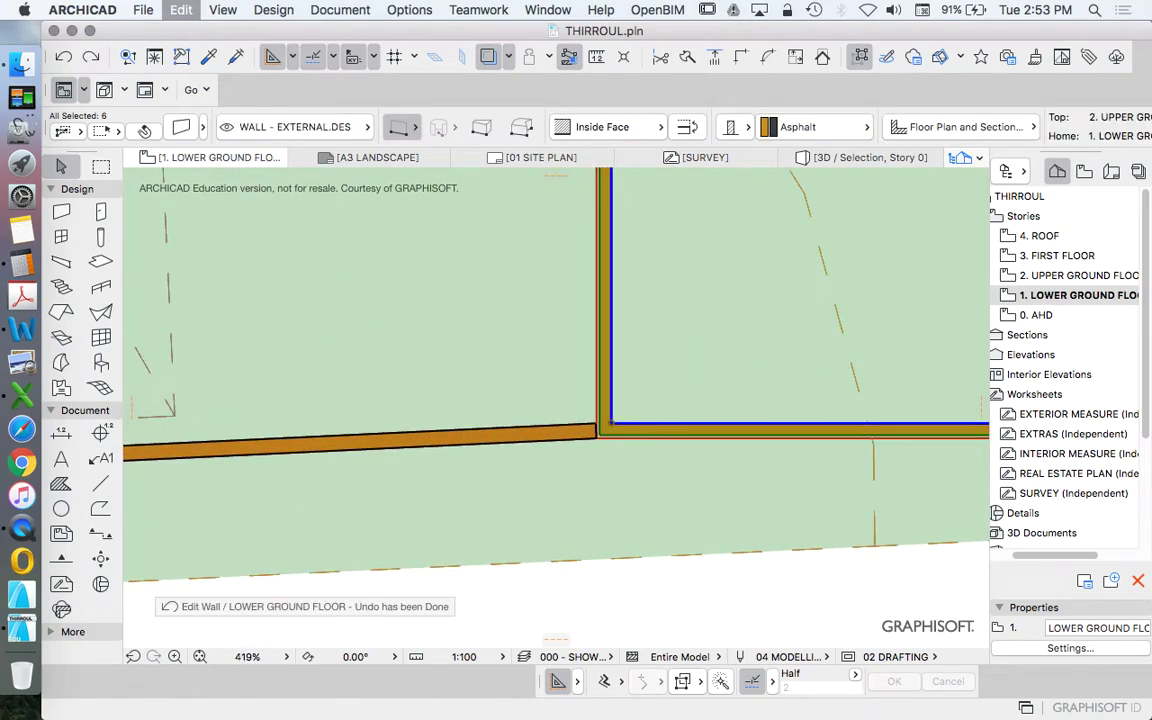
scroll(565, 481, "down", 4)
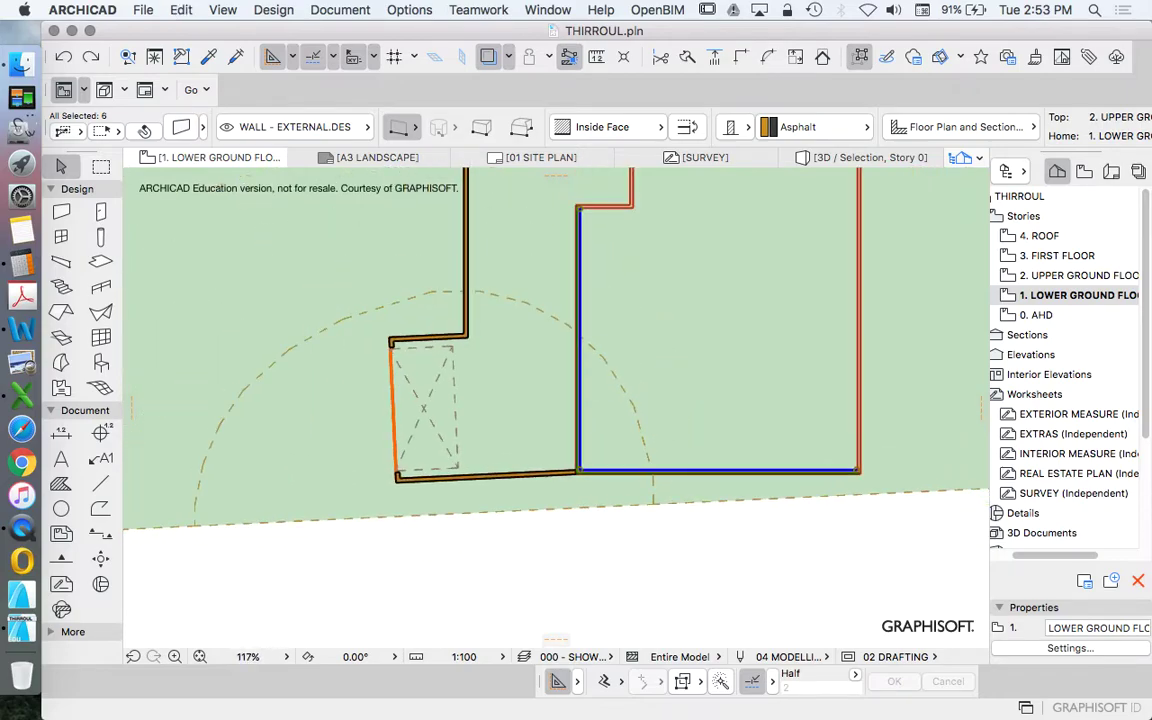
Move the five garage wing walls so the end of the slanted wall meets the main house's lower outer corner
key("Escape")
left_click_drag(516, 474, 378, 329)
left_click(377, 329)
scroll(536, 455, "down", 3)
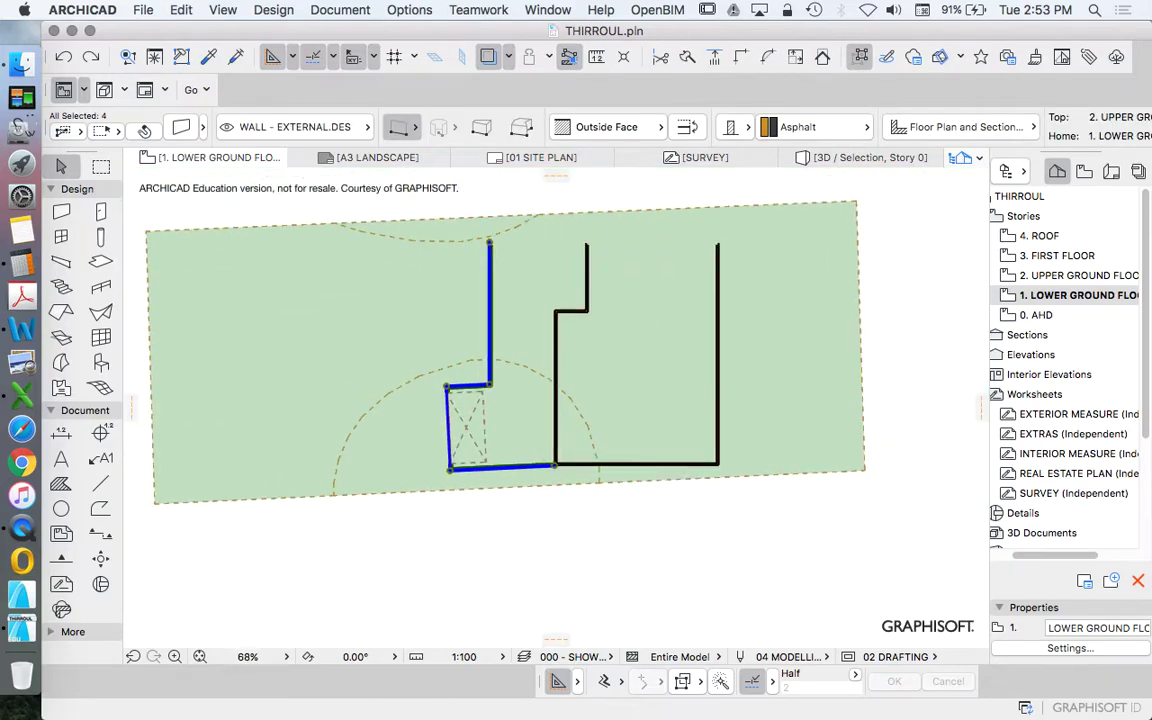
scroll(553, 470, "up", 8)
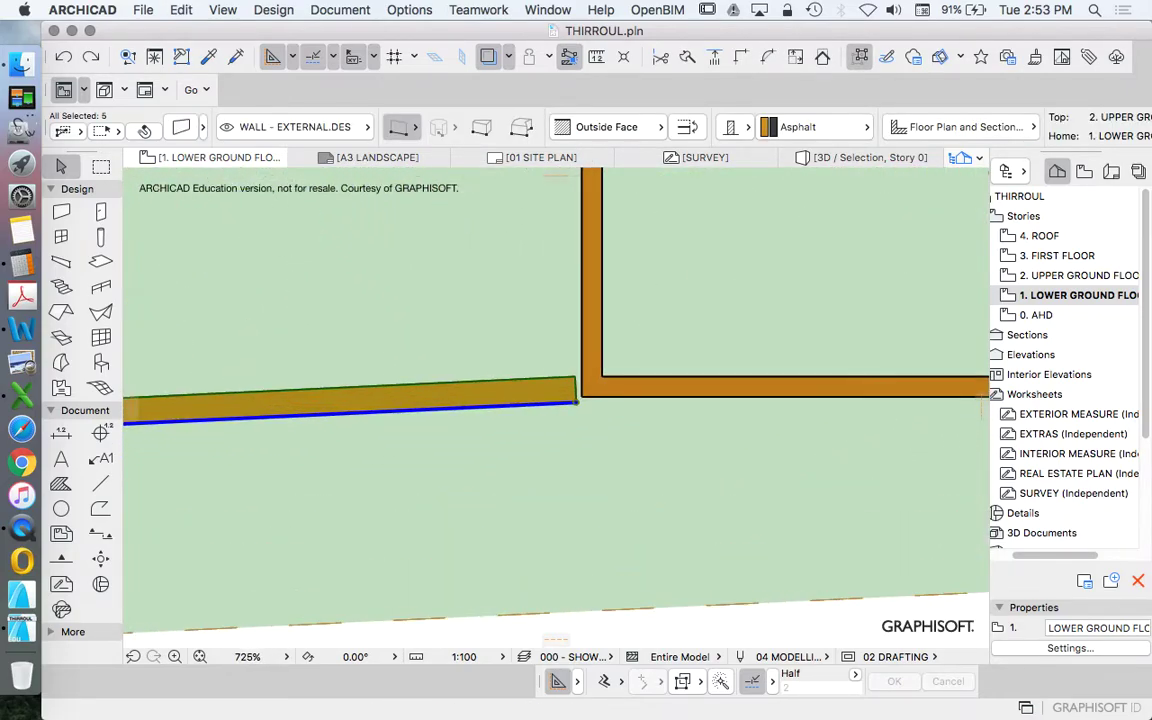
right_click(560, 452)
mouse_move(663, 621)
left_click(919, 501)
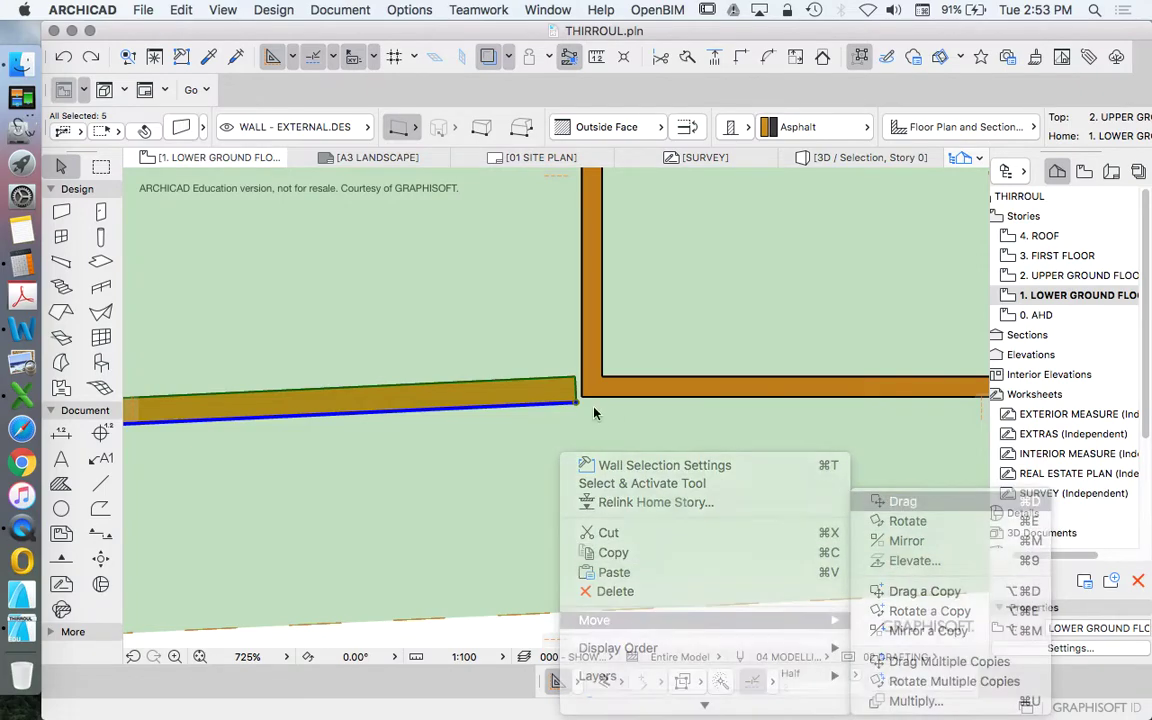
left_click(558, 406)
left_click(571, 391)
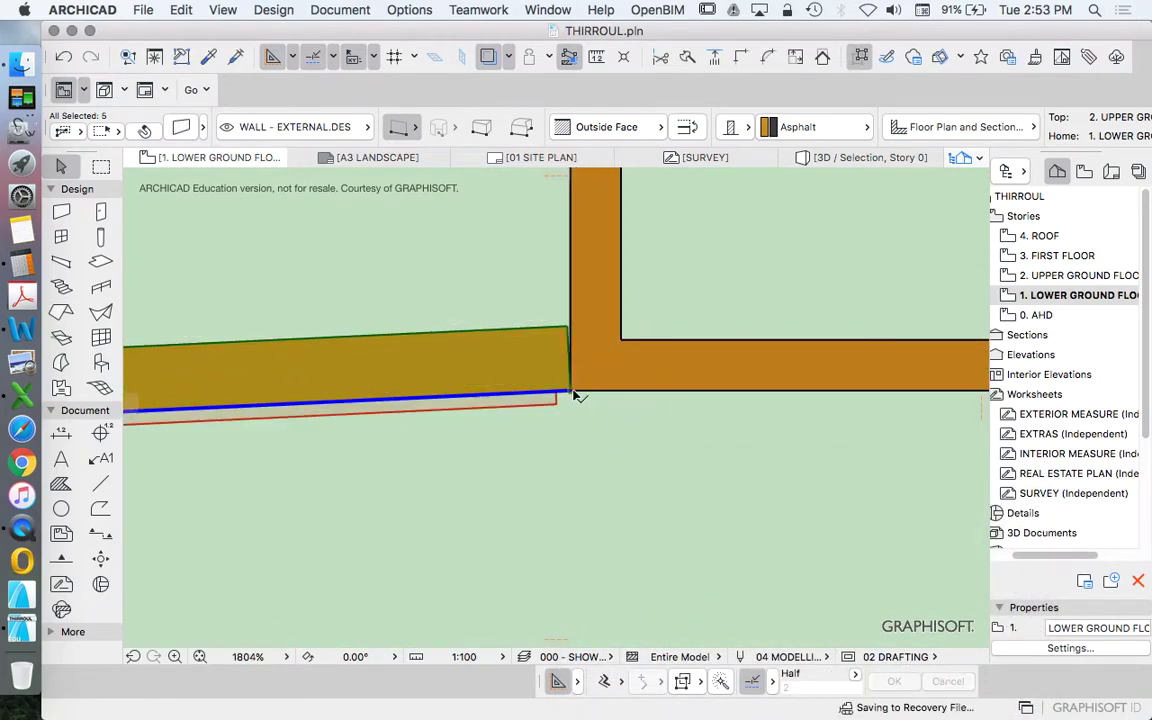
Move the garage wing's upper horizontal wall so its outer end meets the main house's upper corner
scroll(607, 400, "down", 10)
scroll(638, 290, "up", 12)
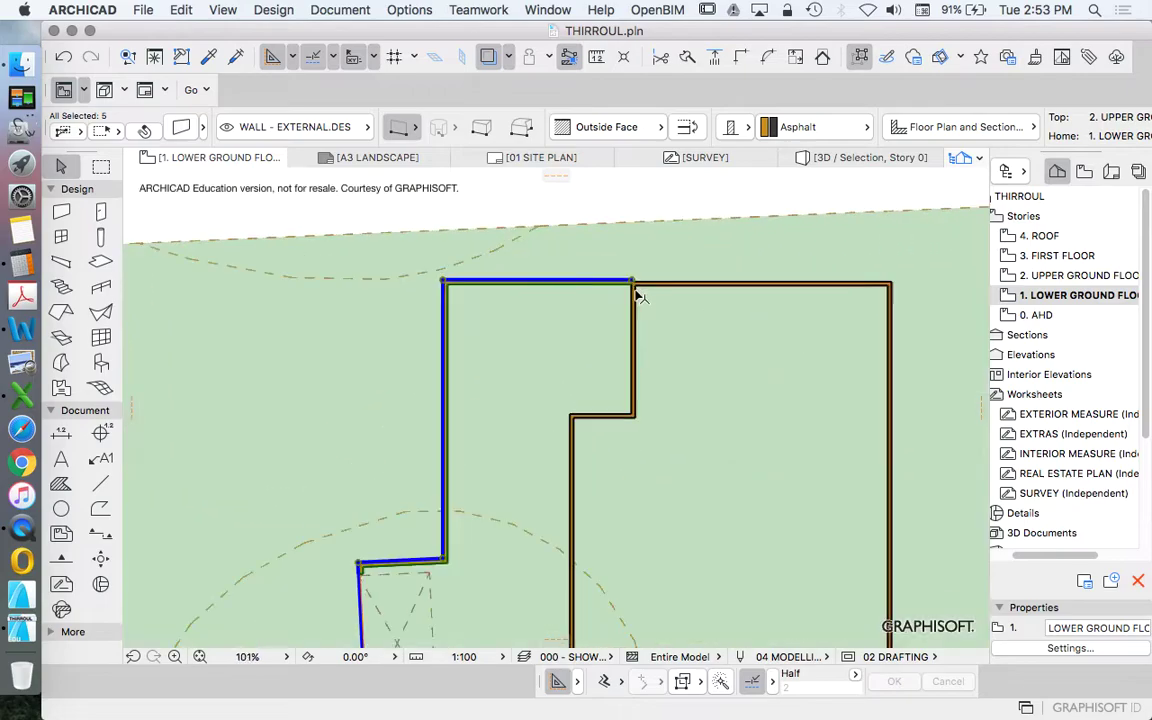
scroll(620, 325, "down", 4)
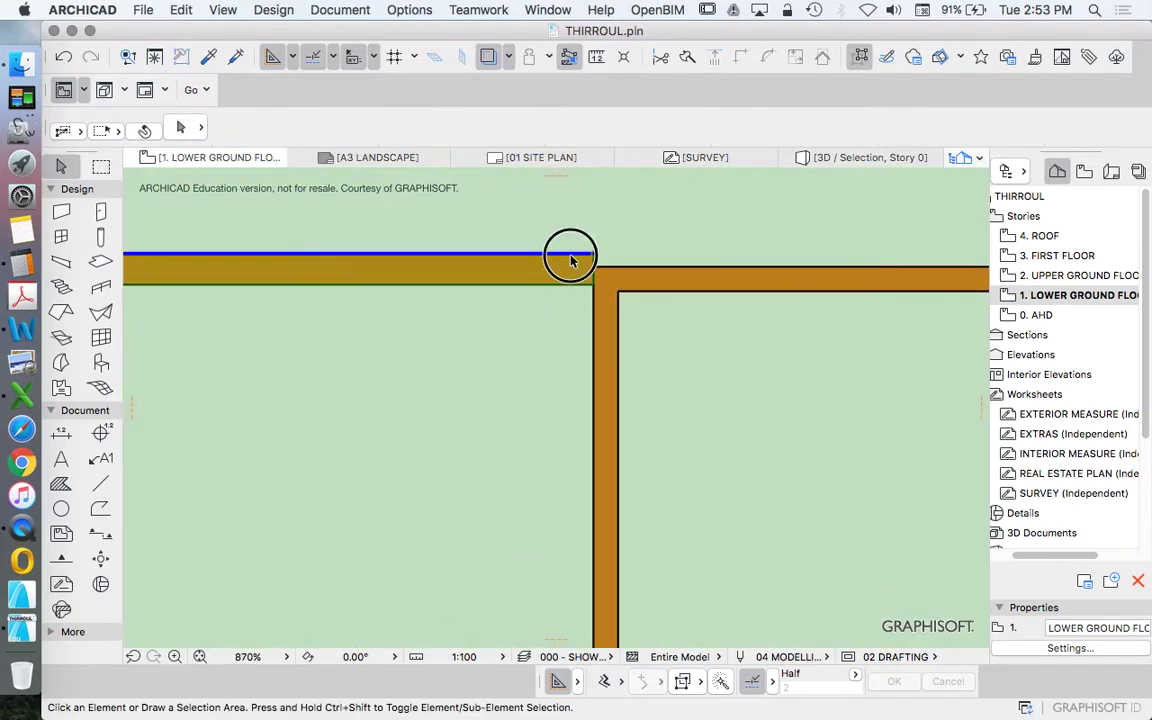
left_click_drag(568, 255, 597, 268)
left_click(597, 268)
scroll(699, 275, "down", 6)
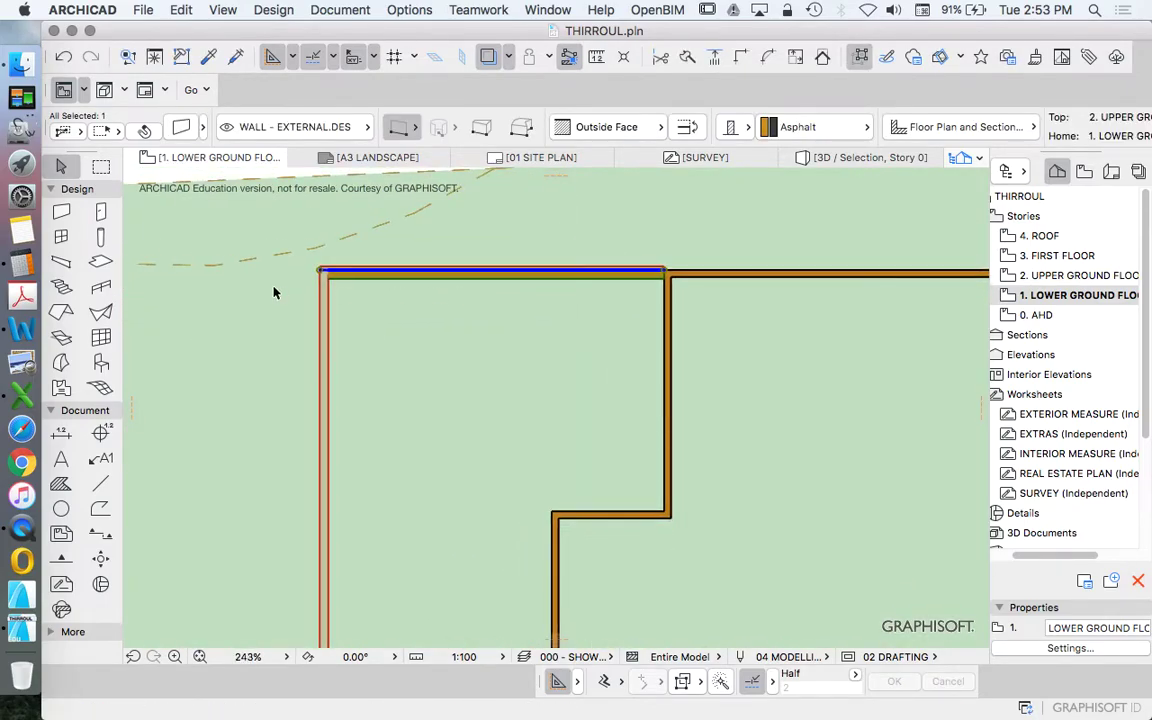
Intersect the garage wing's upper wall with the adjoining long vertical wall and clear the selection
left_click(321, 285, "shift")
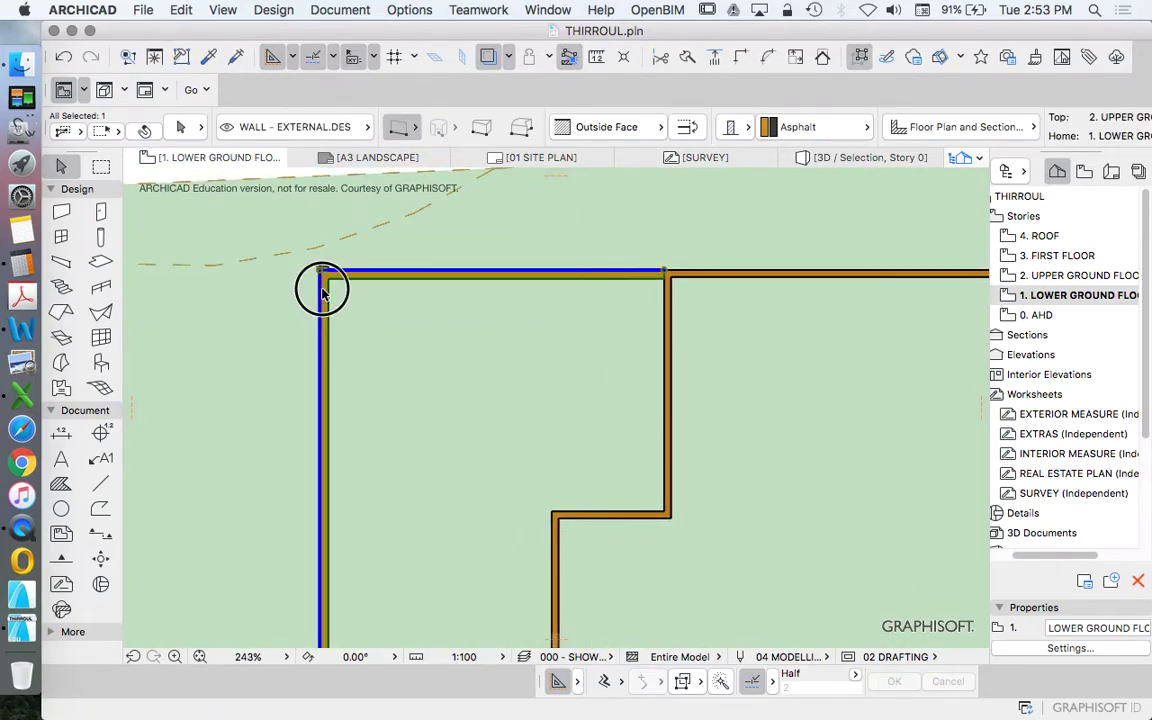
left_click(746, 58)
key("Escape")
scroll(545, 293, "down", 6)
Open the 2. UPPER GROUND FLOOR plan and choose the Slab tool with the polygonal geometry method
double_click(1072, 279)
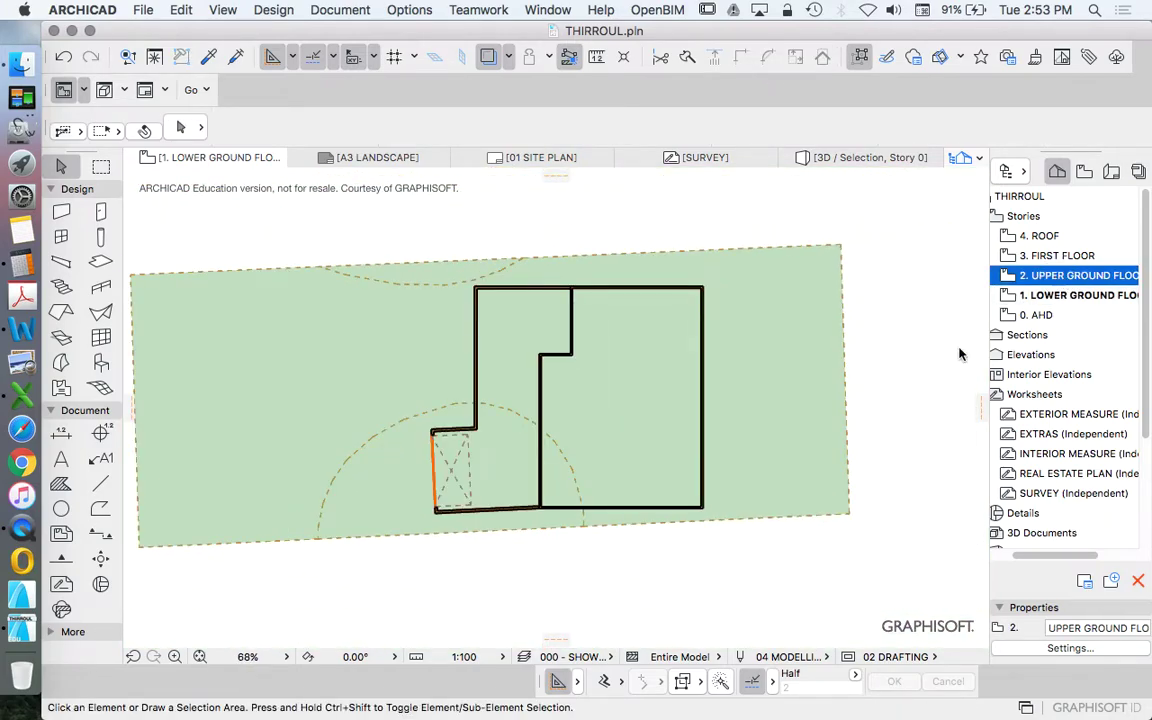
scroll(530, 440, "up", 3)
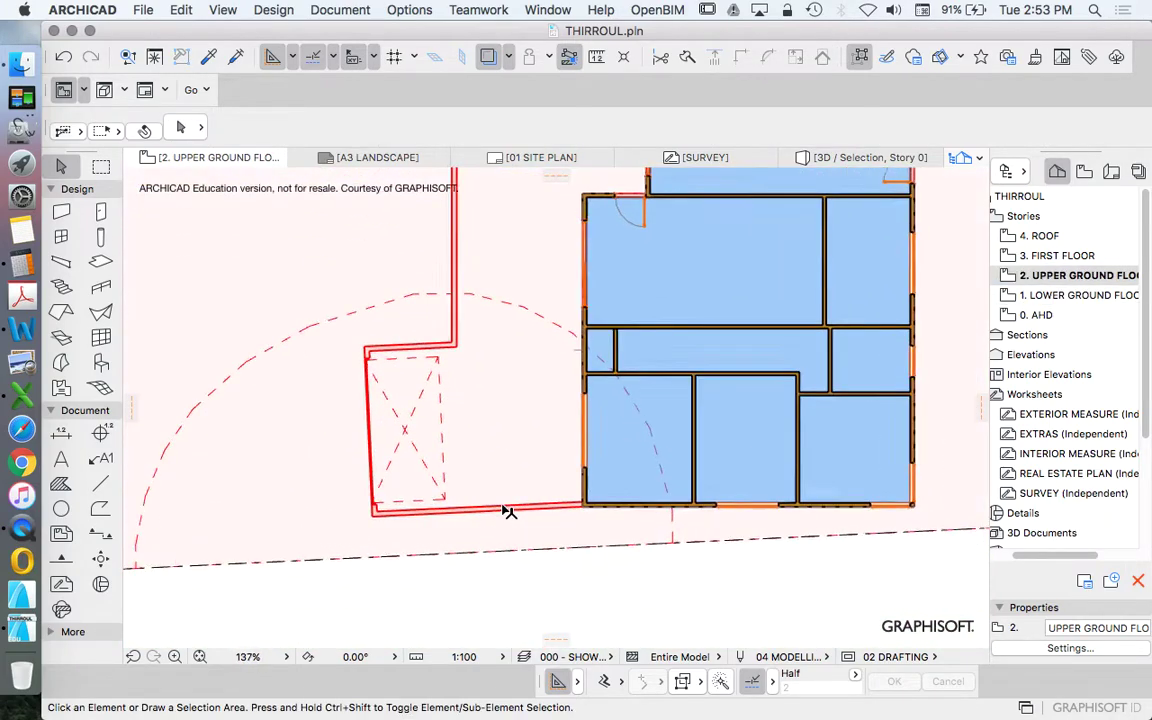
left_click(100, 262)
left_click(402, 128)
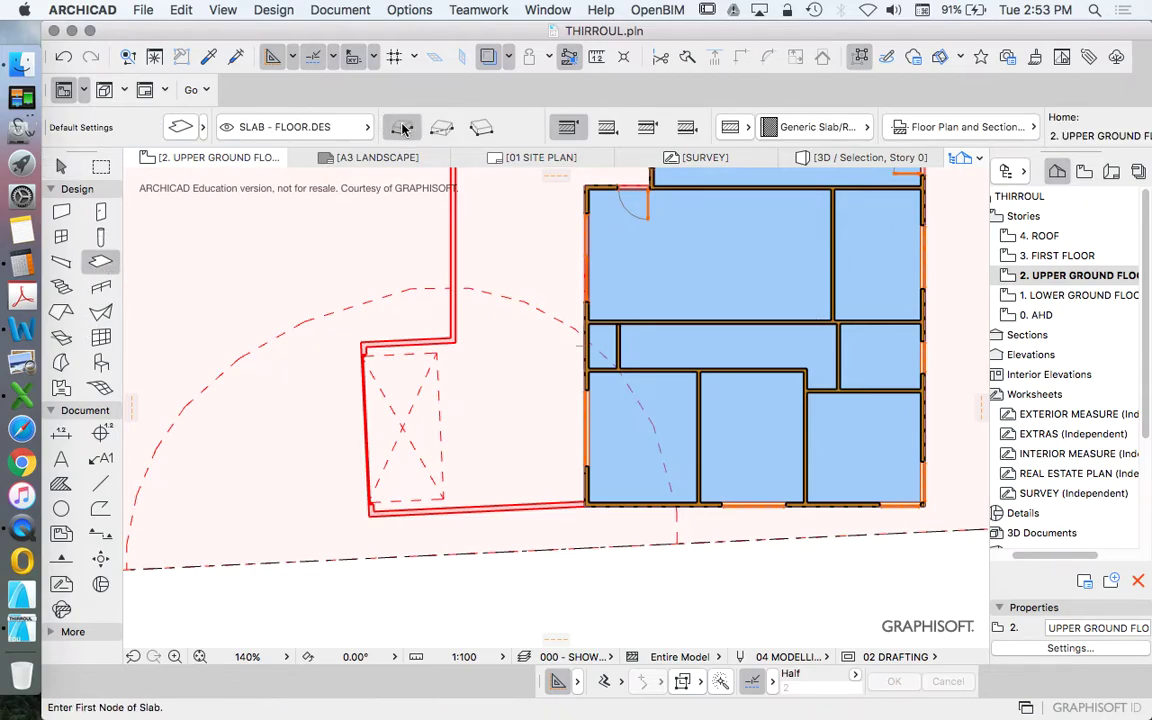
Set the slab defaults to a basic structure, 100 thick, with the Concrete - Structural building material
left_click(181, 127)
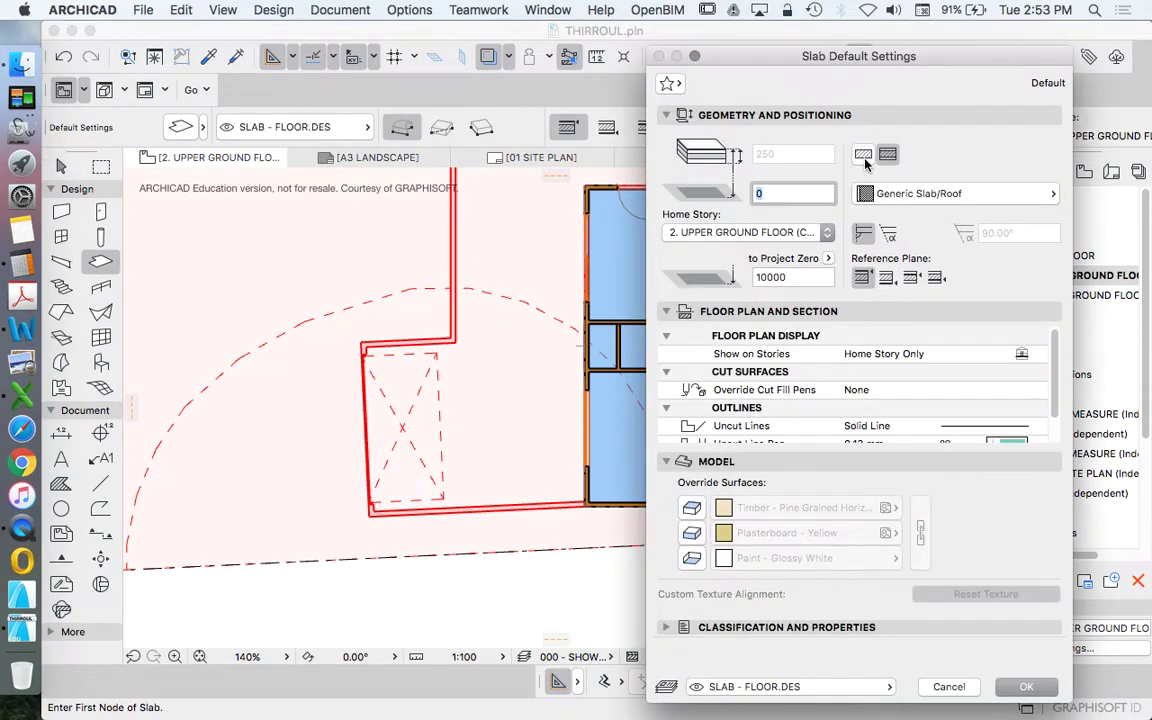
left_click(864, 157)
left_click(808, 155)
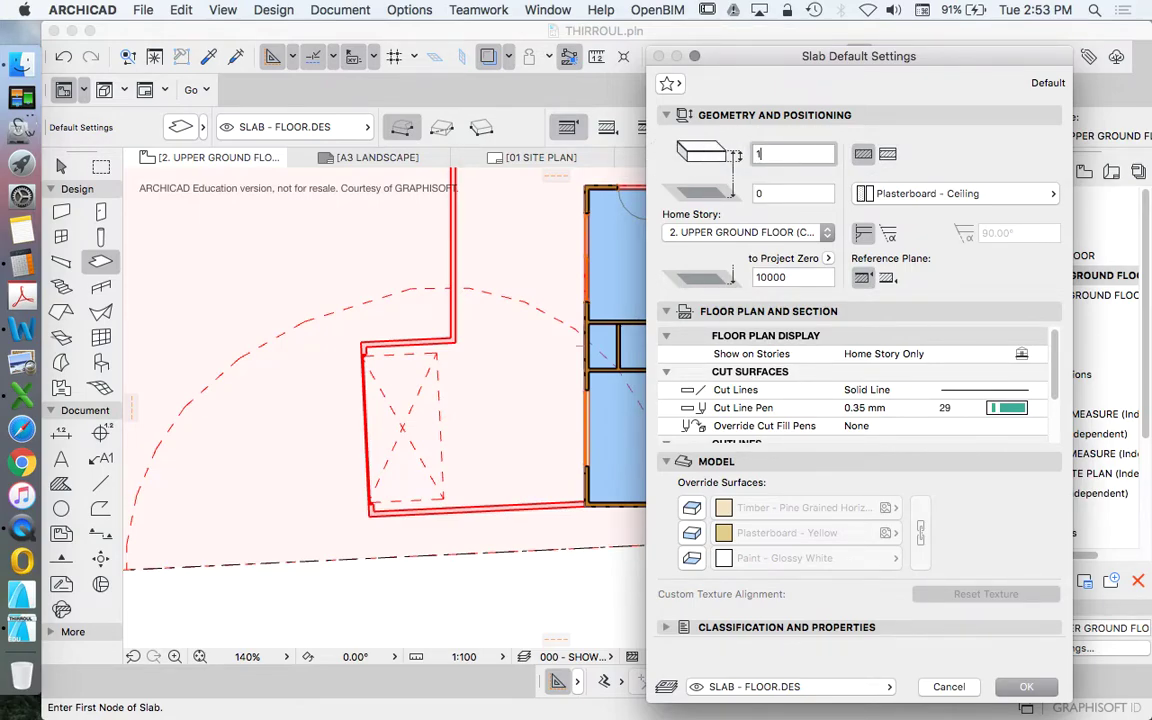
left_click(957, 196)
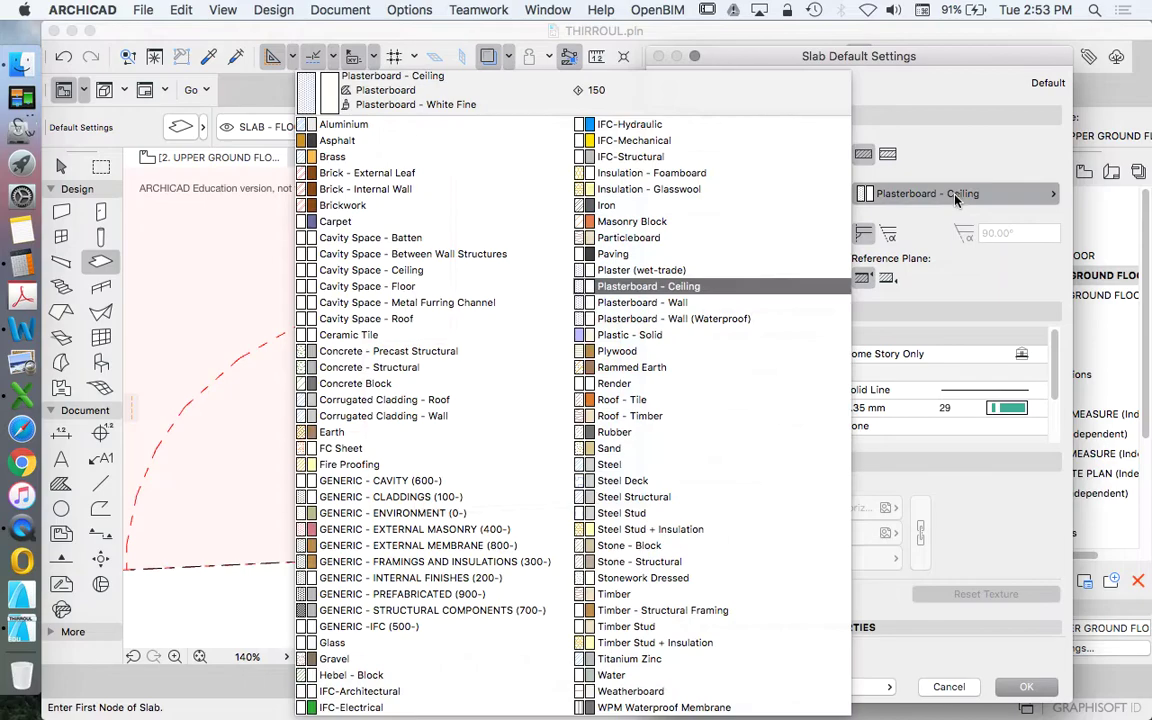
type("con")
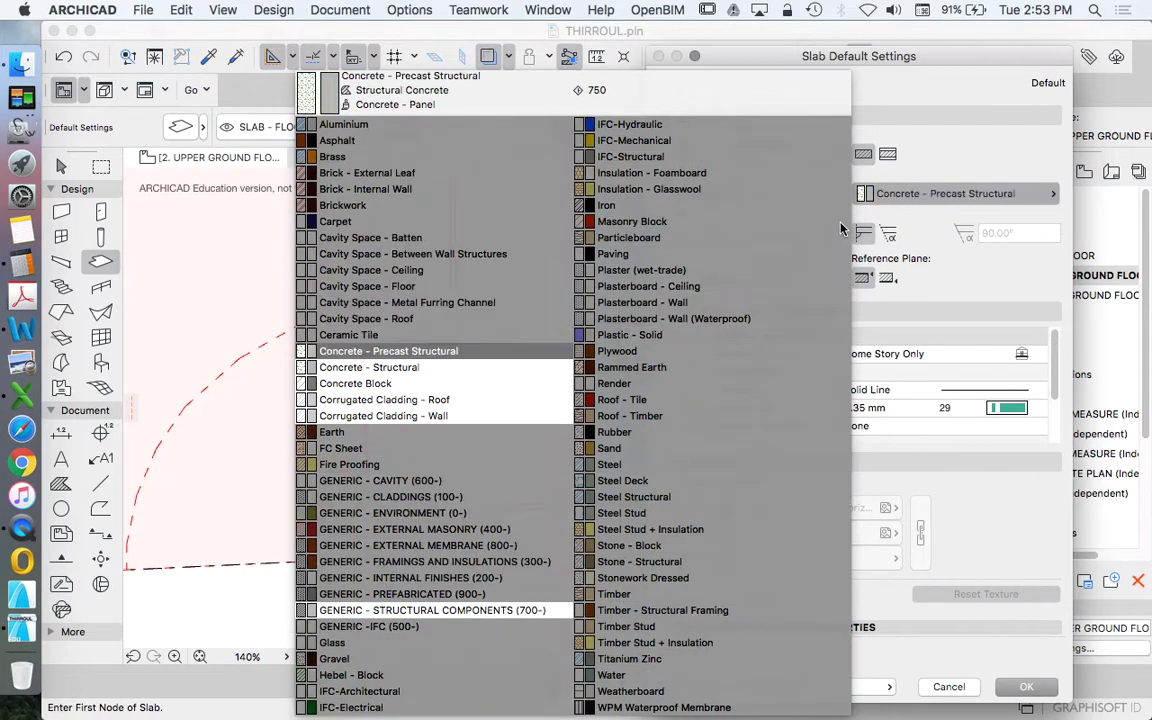
left_click(482, 368)
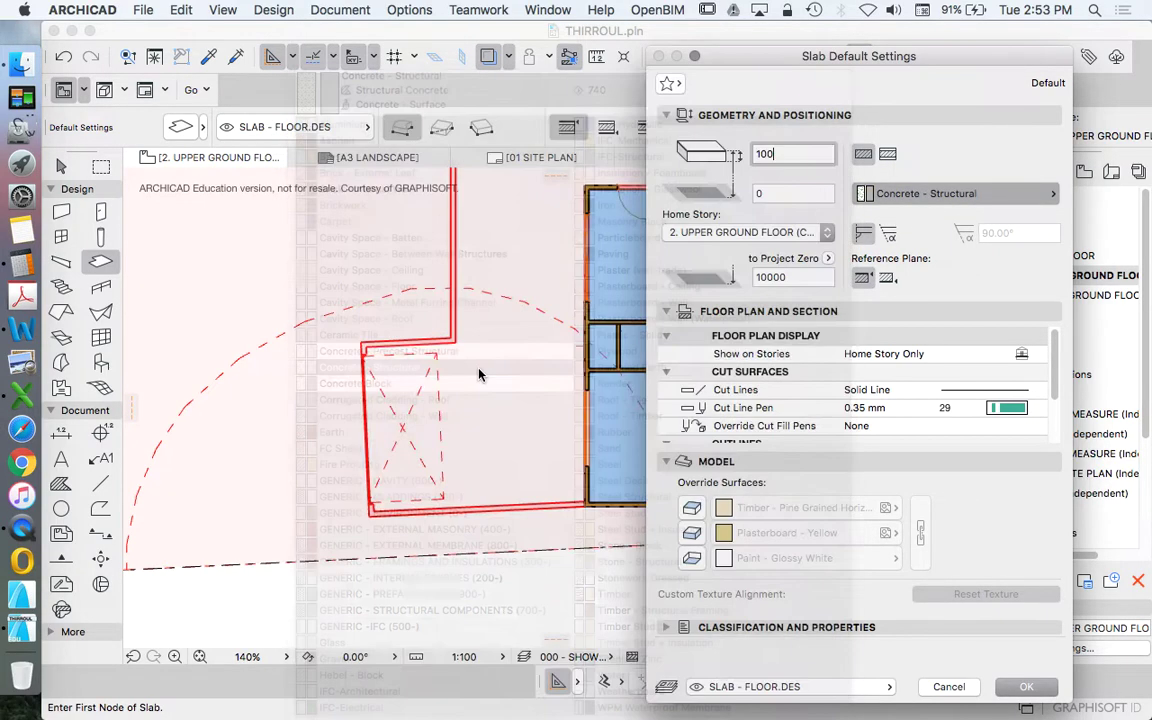
left_click(1025, 688)
scroll(666, 478, "up", 5)
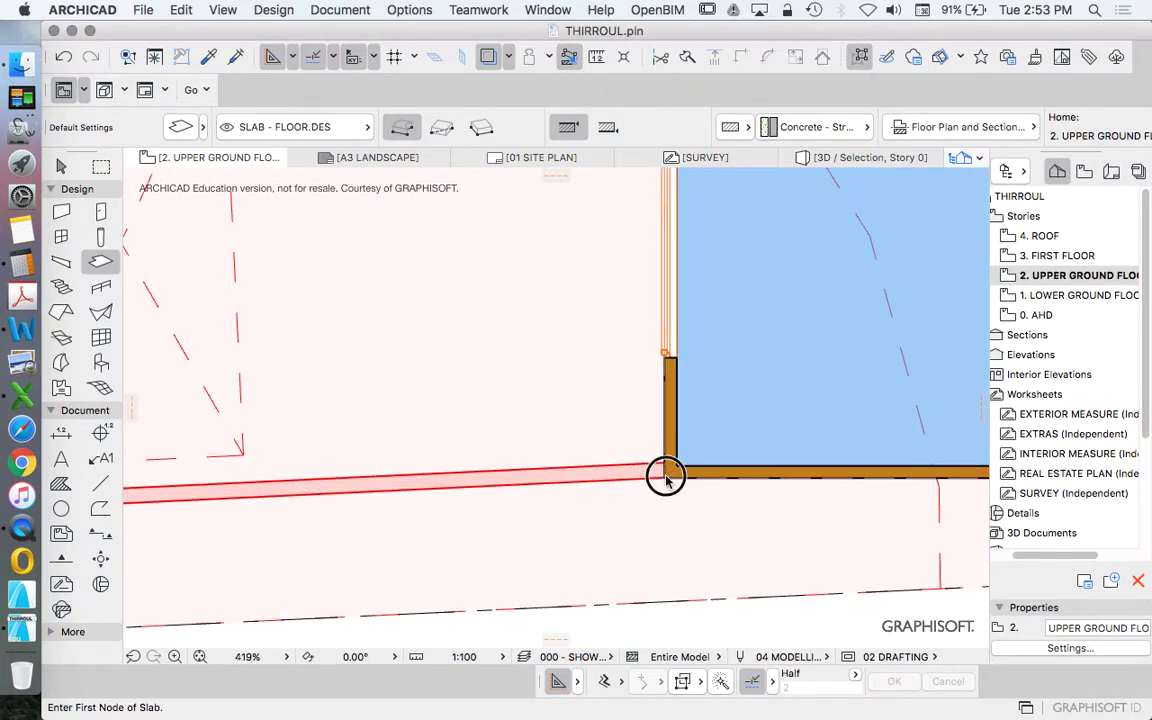
Trace the slab polygon around the garage wing's outer wall corners, from the main house's lower corner to its upper corner
left_click(666, 478)
scroll(666, 478, "down", 5)
scroll(296, 489, "down", 2)
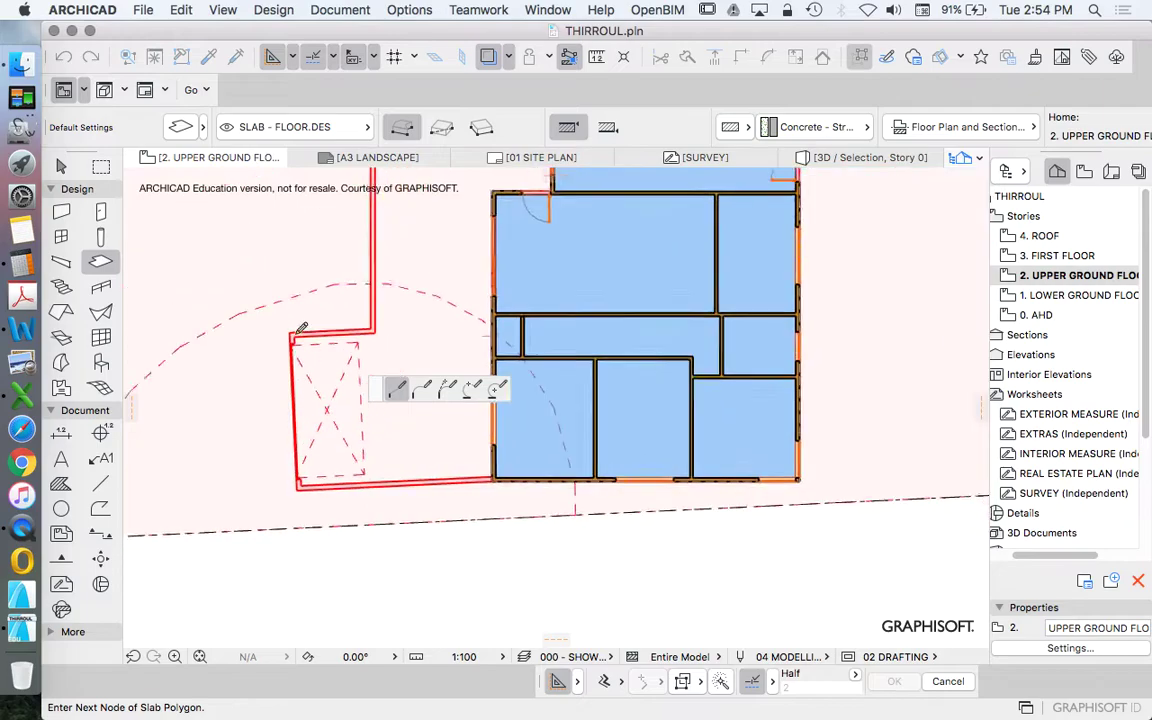
scroll(301, 328, "up", 5)
left_click(300, 439)
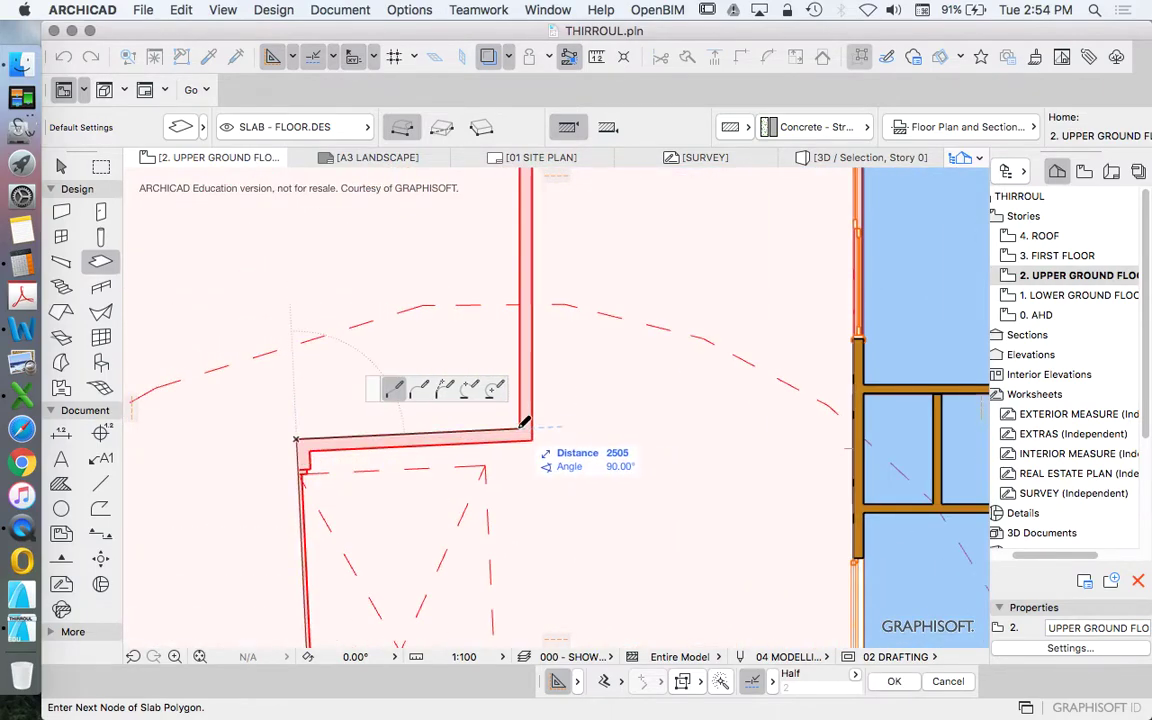
left_click(524, 424)
scroll(524, 424, "down", 3)
scroll(522, 244, "up", 3)
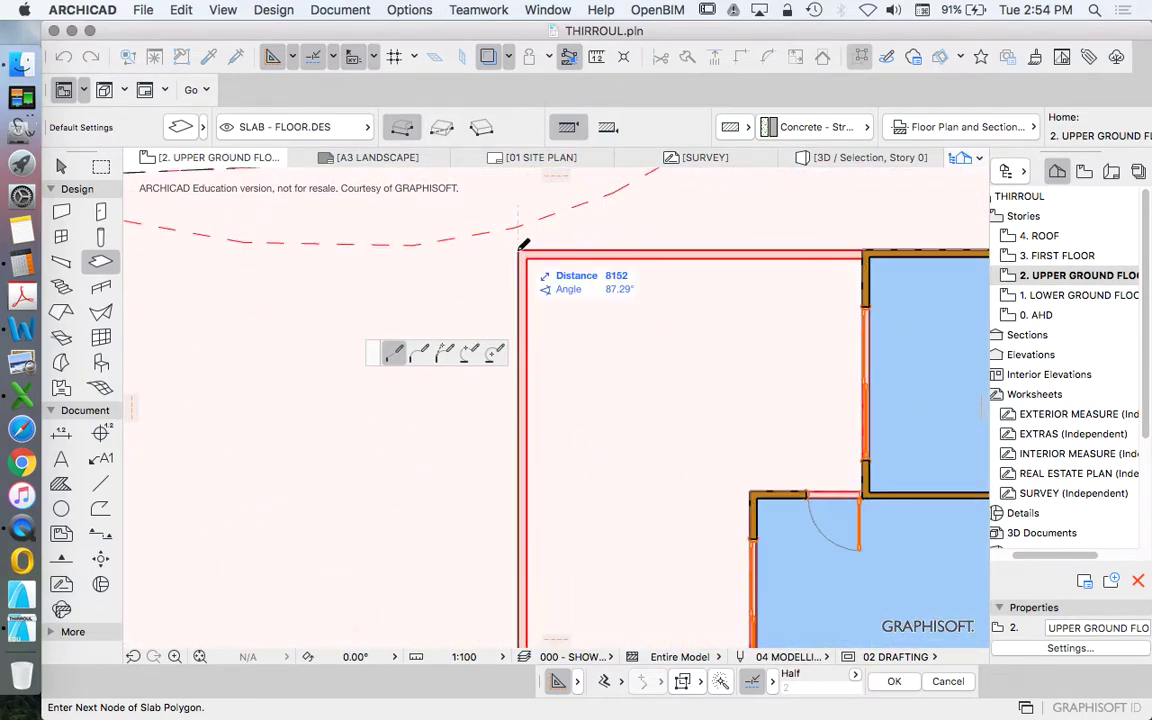
left_click(519, 249)
scroll(888, 251, "up", 3)
left_click(827, 239)
scroll(827, 239, "down", 3)
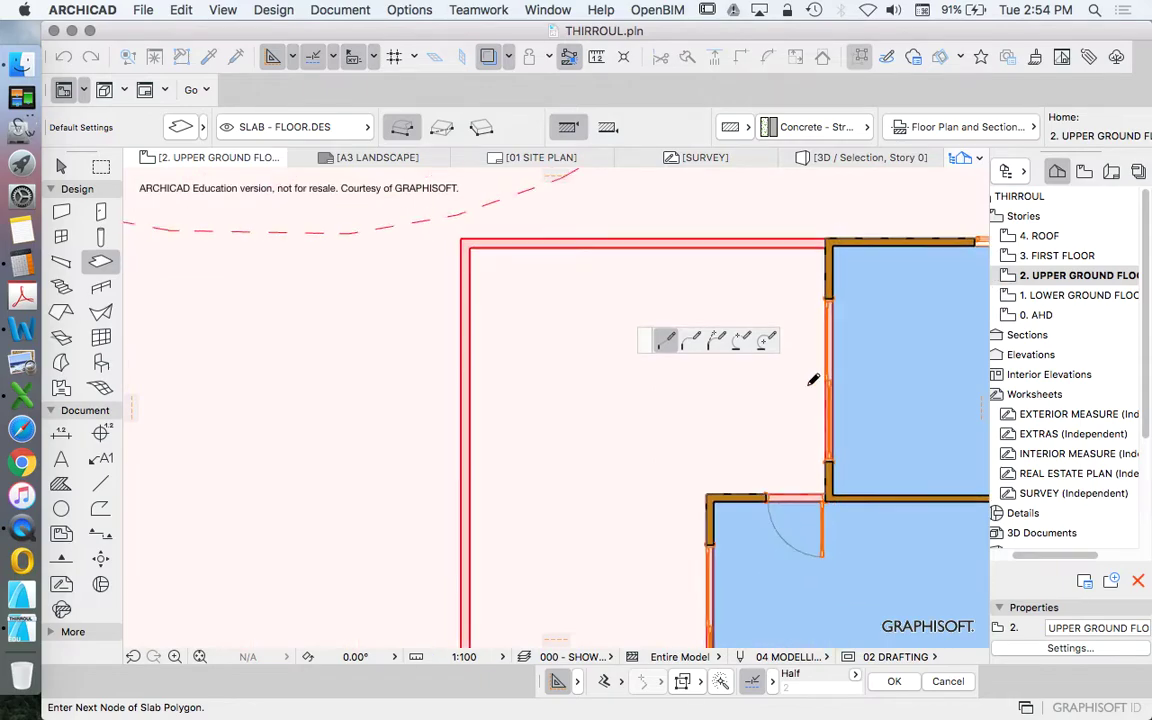
Complete the slab polygon along the main house's stepped wall back to the starting corner and leave the Slab tool
scroll(801, 532, "up", 4)
left_click(535, 424, "shift")
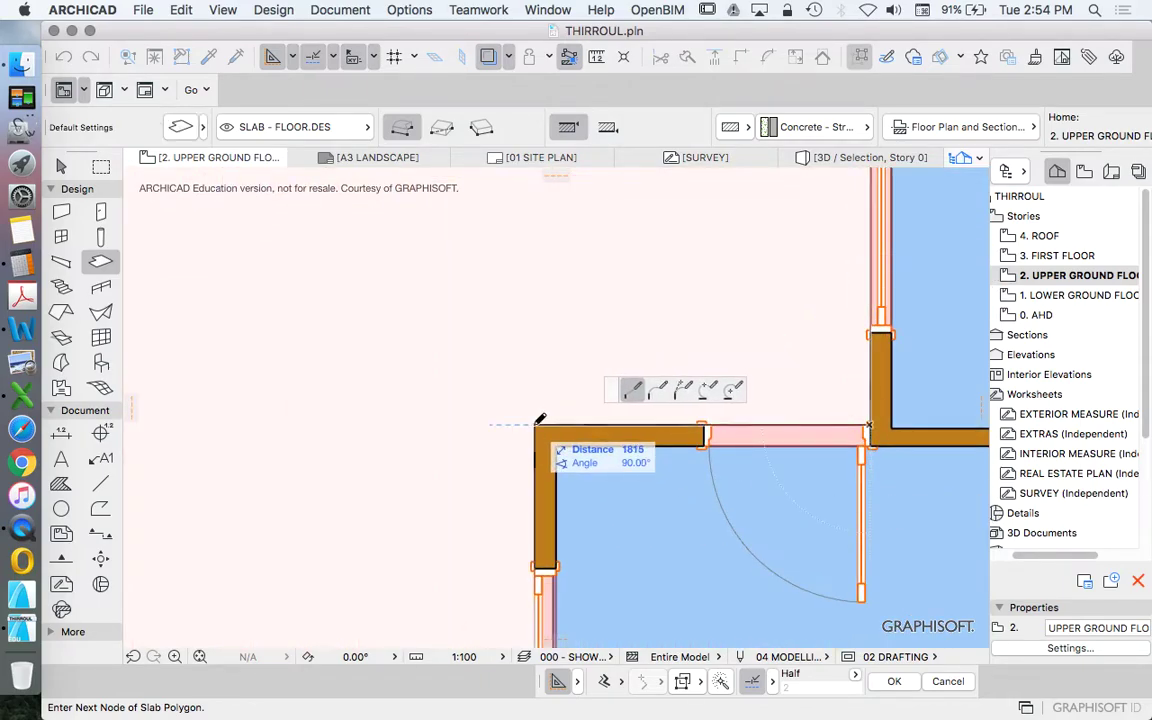
left_click(535, 424)
scroll(532, 305, "down", 6)
scroll(532, 463, "up", 5)
scroll(540, 520, "down", 3)
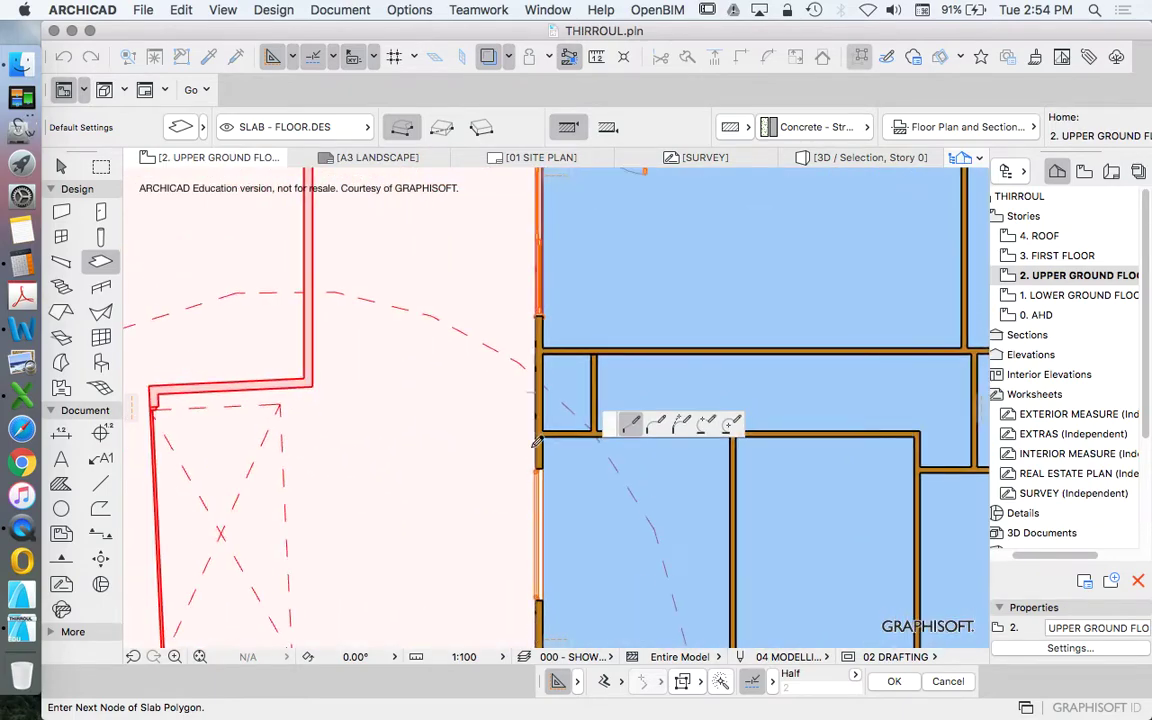
left_click(534, 615)
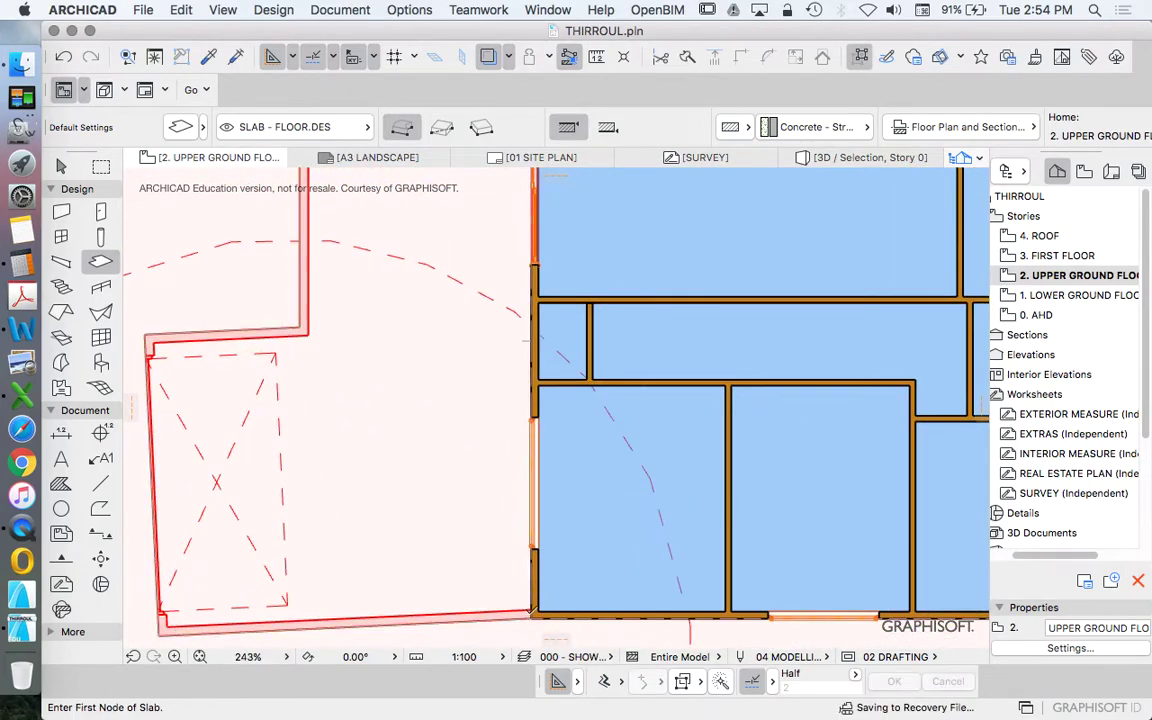
scroll(471, 444, "down", 5)
key("Escape")
left_click(450, 438)
left_click(451, 467)
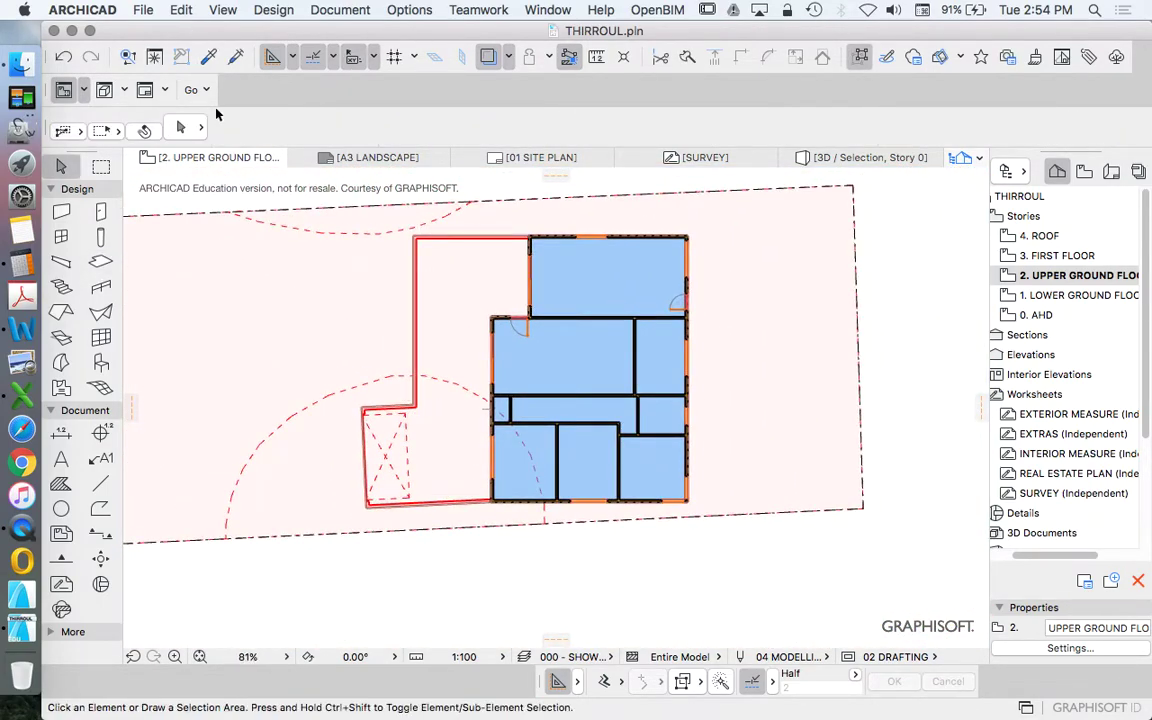
Enable cover fills for the garage wing slab and set its cover fill to 25 %
left_click(492, 284)
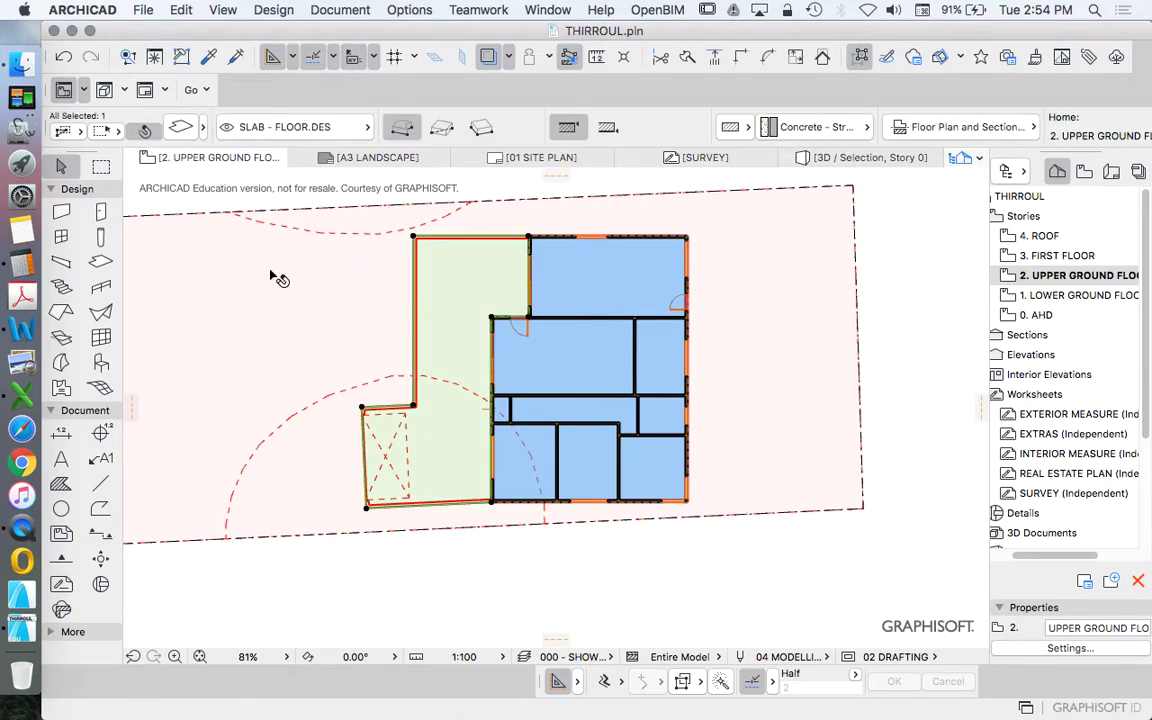
left_click(181, 132)
scroll(891, 400, "down", 3)
left_click(946, 437)
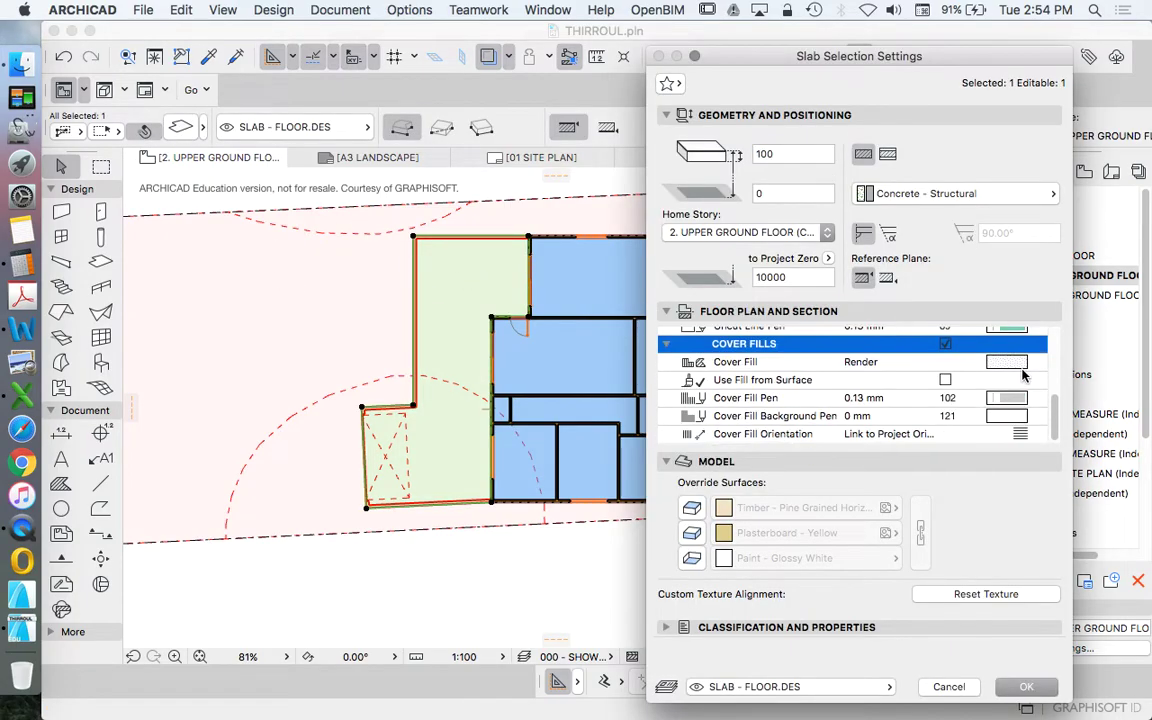
left_click(1022, 362)
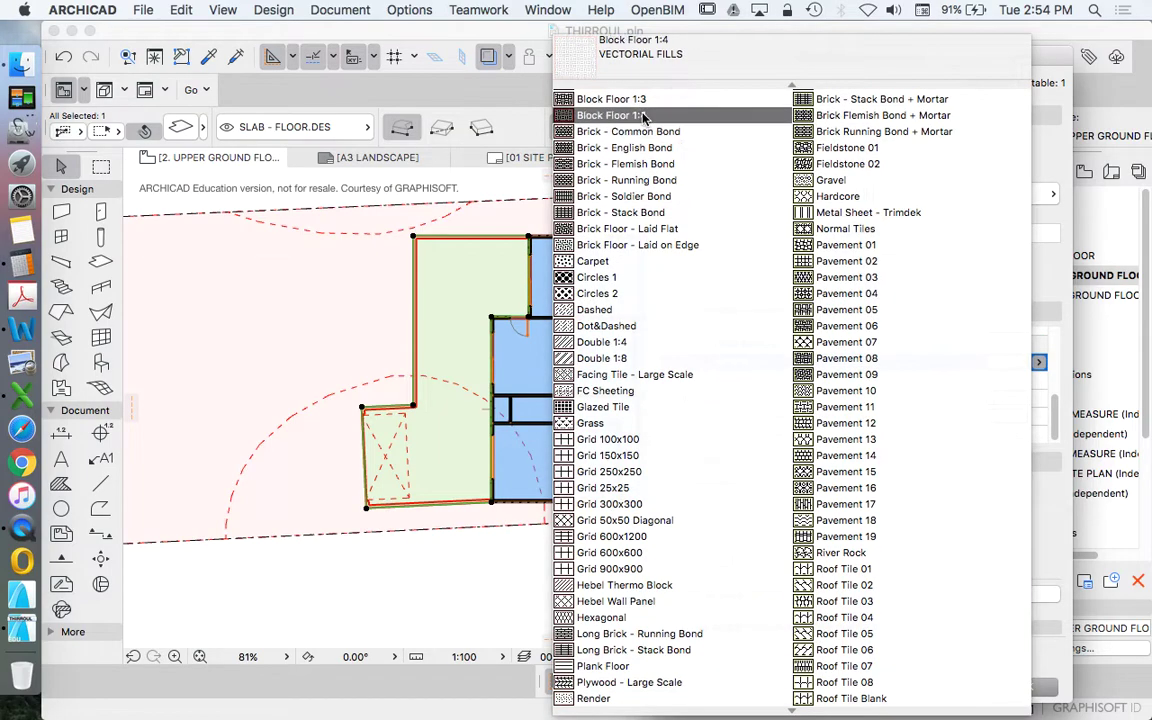
scroll(617, 137, "up", 5)
left_click(640, 114)
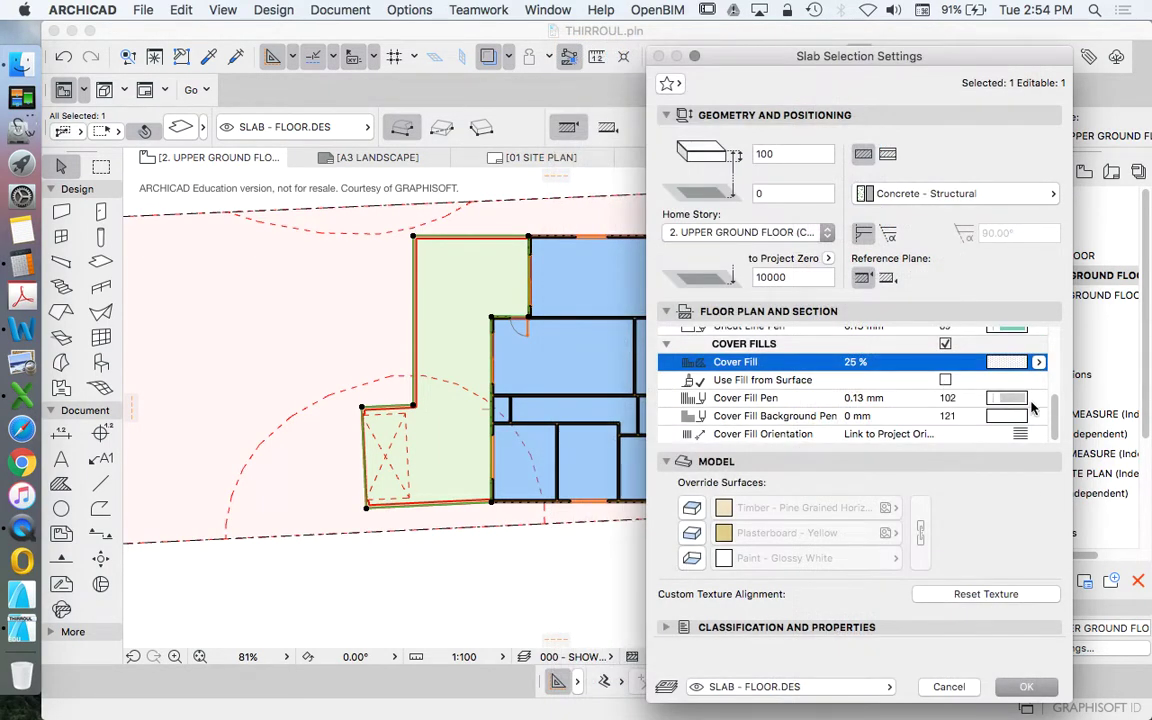
Set the slab's cover fill pen to 2 and its cover fill background pen to transparent, and apply the settings
left_click(1010, 398)
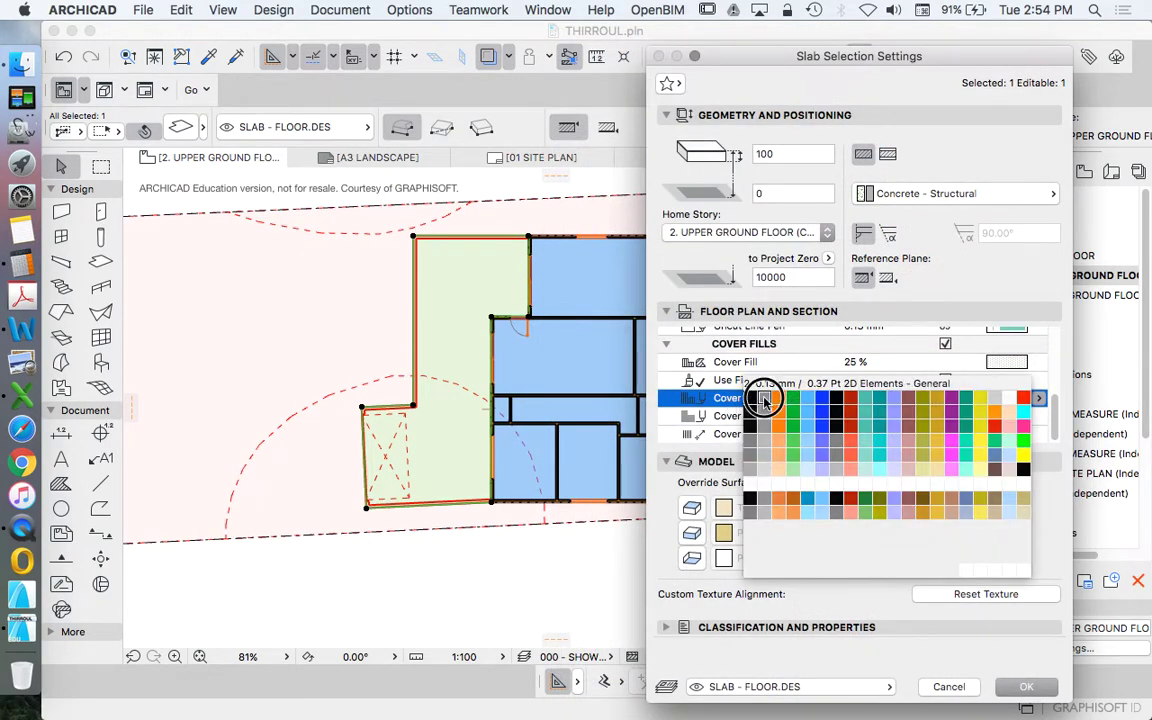
left_click(764, 400)
left_click(1010, 416)
left_click(970, 578)
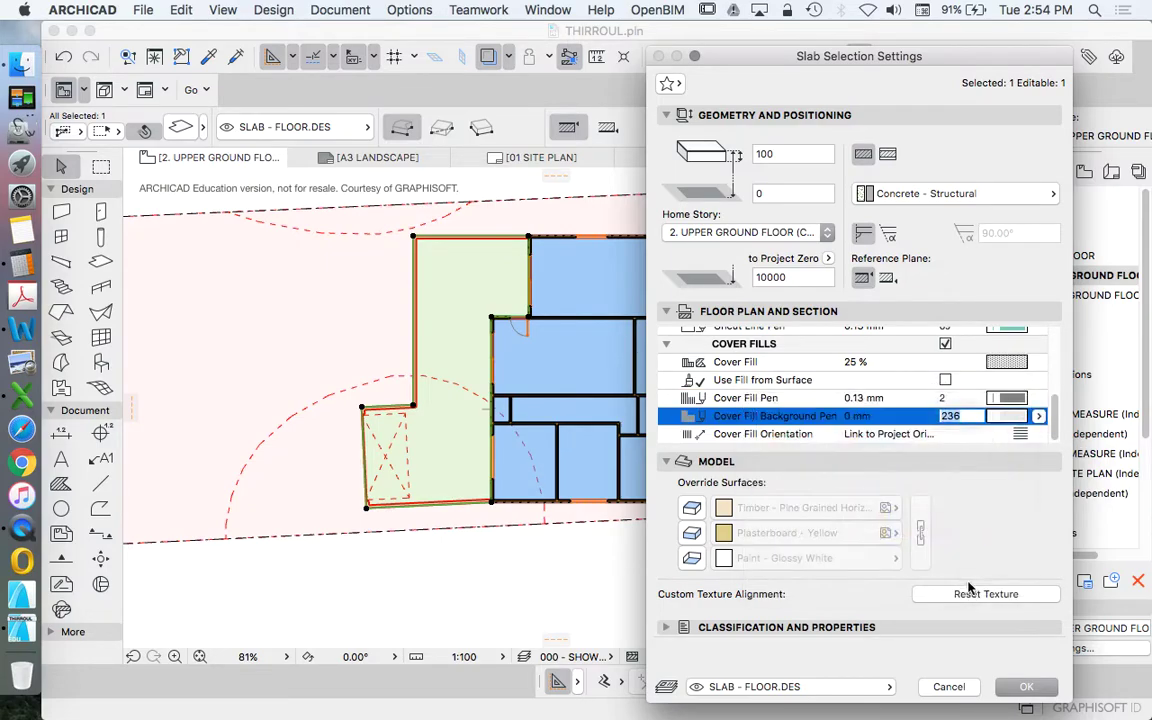
left_click(1036, 417)
left_click(966, 592)
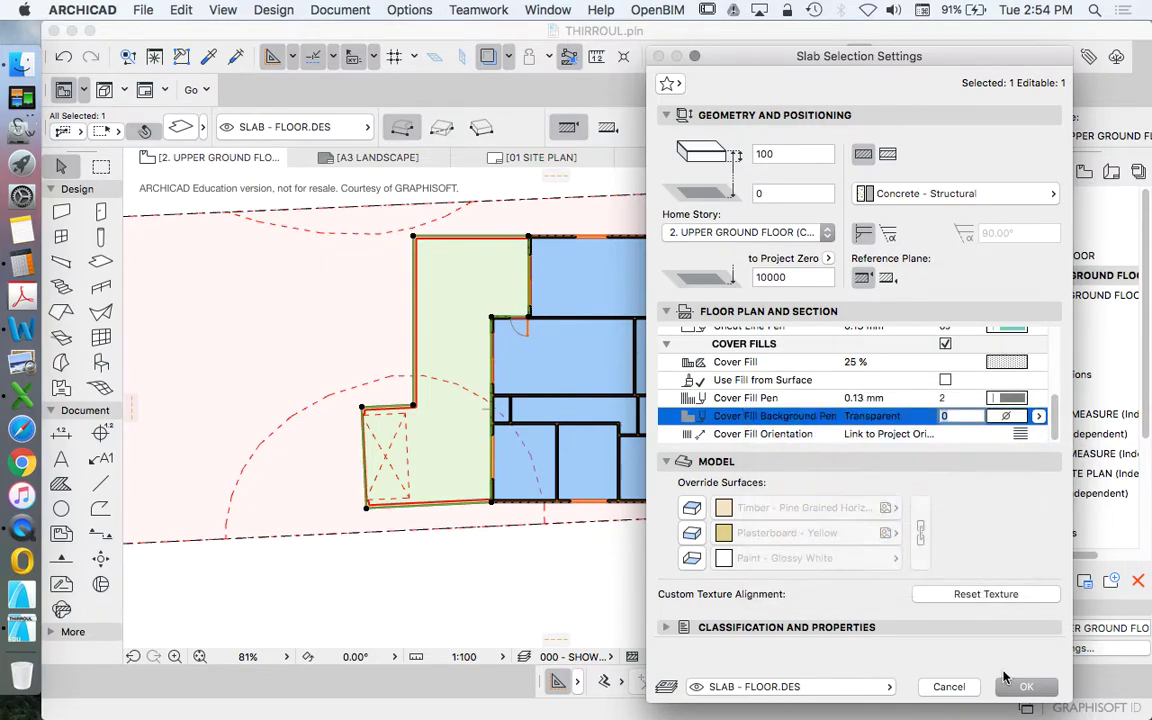
left_click(1017, 686)
Clear the slab selection and turn off the trace reference on the upper ground floor plan
left_click(642, 554)
left_click(482, 59)
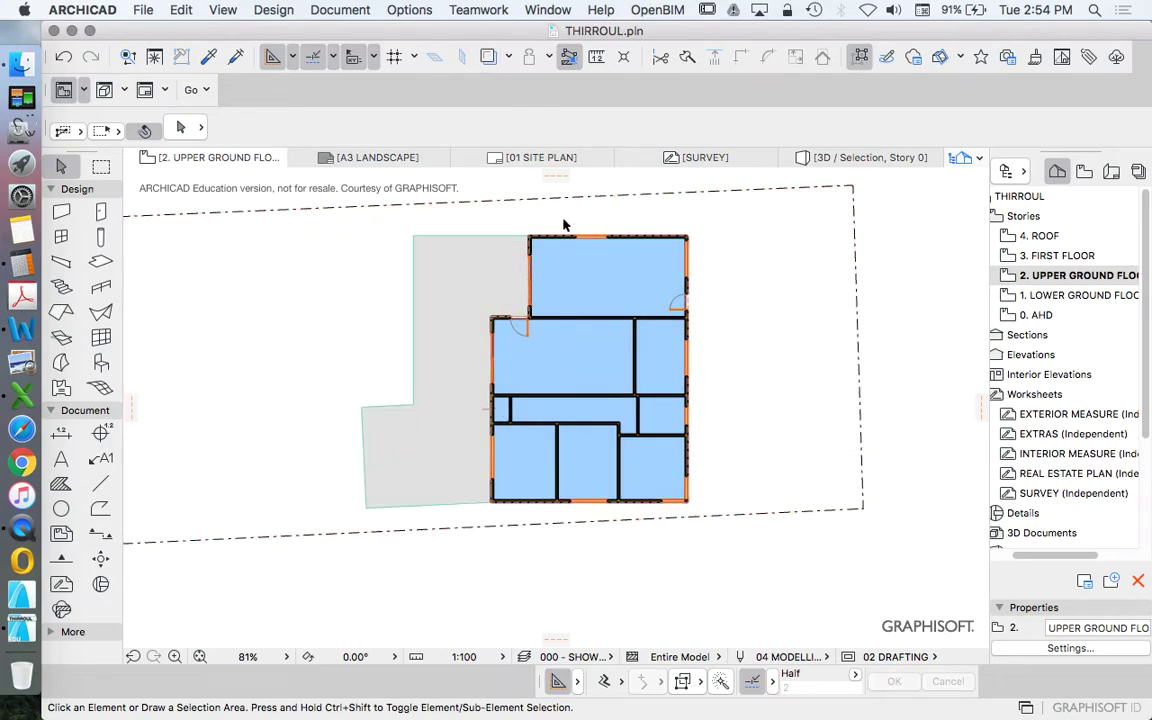
scroll(632, 387, "down", 5)
scroll(621, 401, "up", 4)
left_click(492, 267)
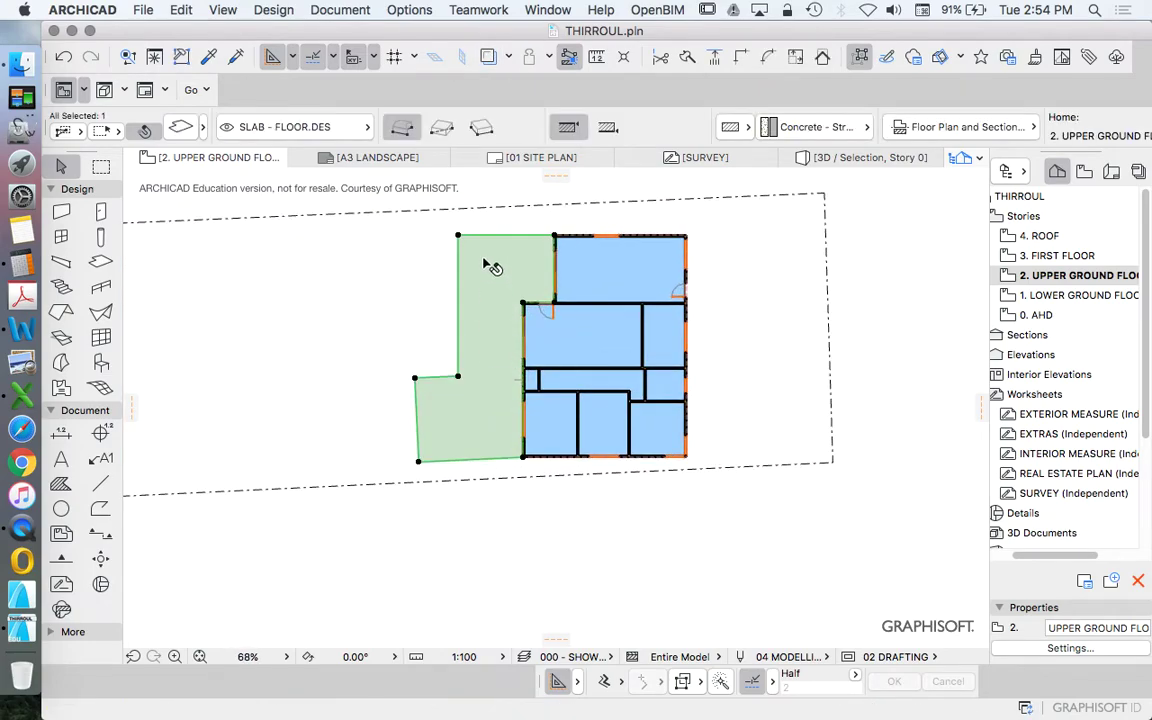
left_click(441, 330)
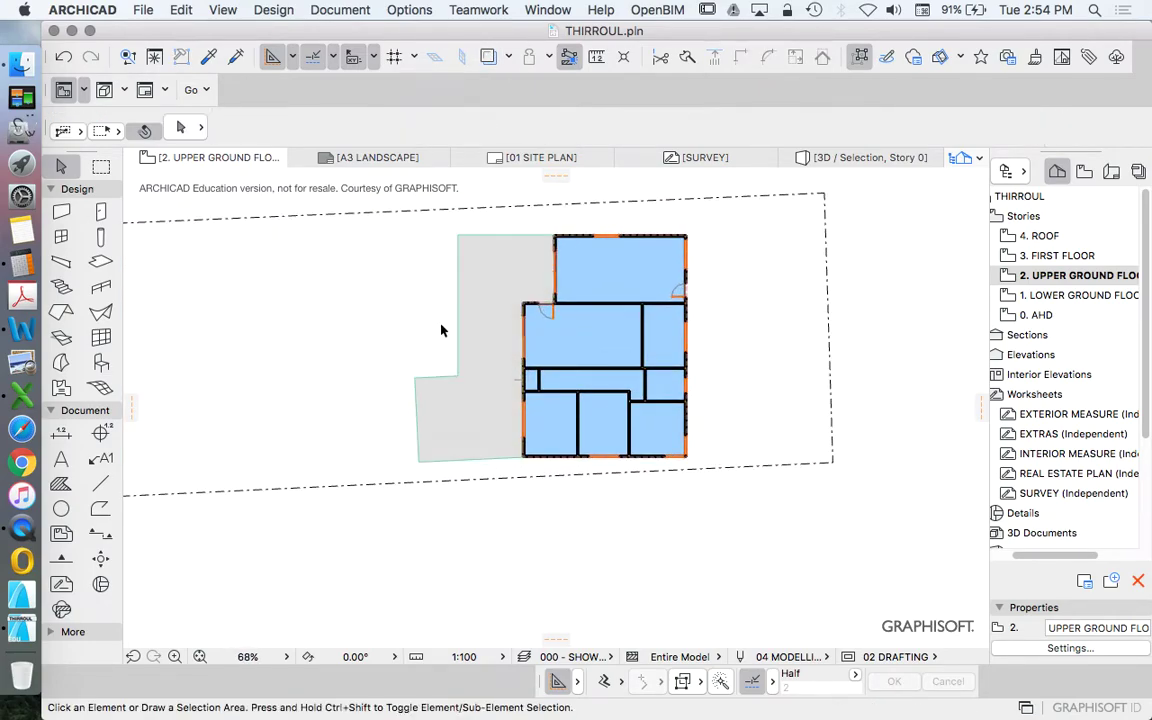
left_click(608, 280)
key("Escape")
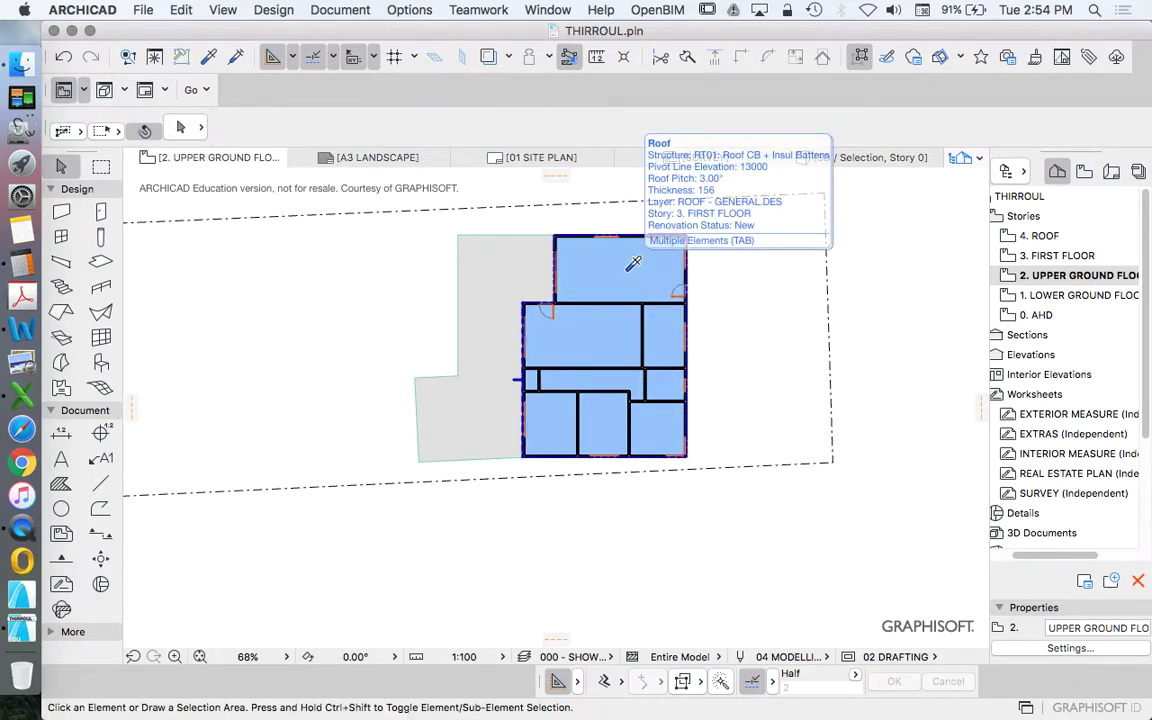
Set the garage wing slab's offset from its home story to -100
left_click(480, 395, "alt")
left_click(478, 324, "shift")
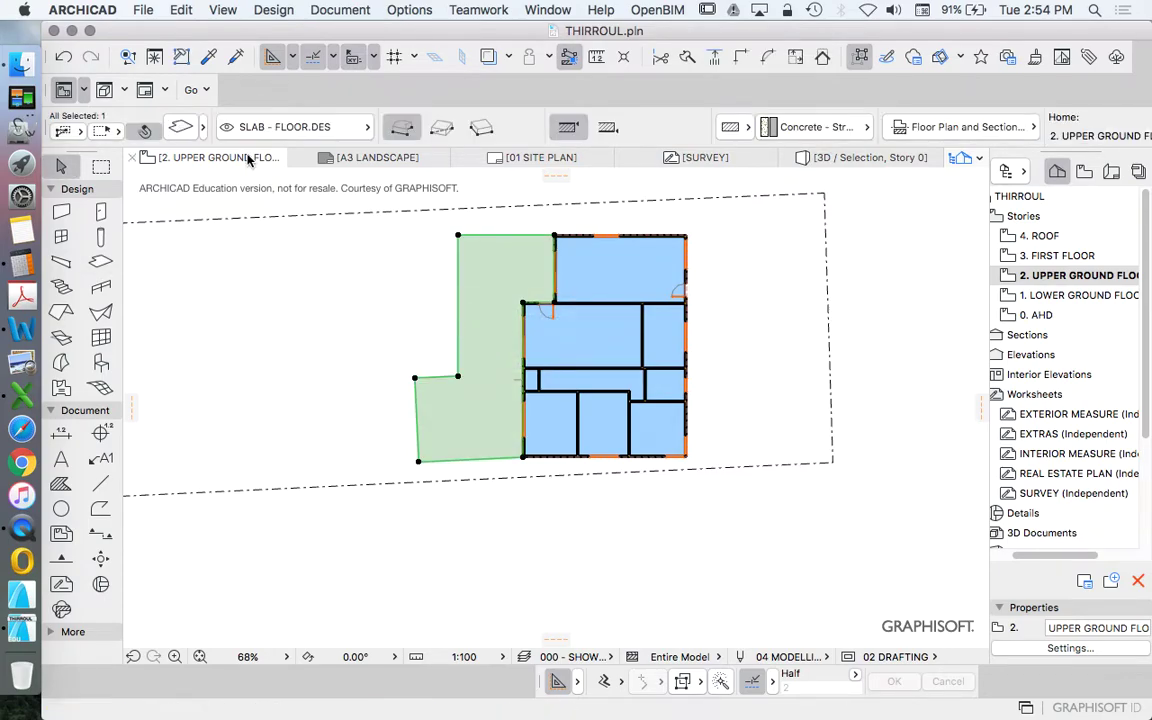
left_click(176, 129)
left_click(797, 196)
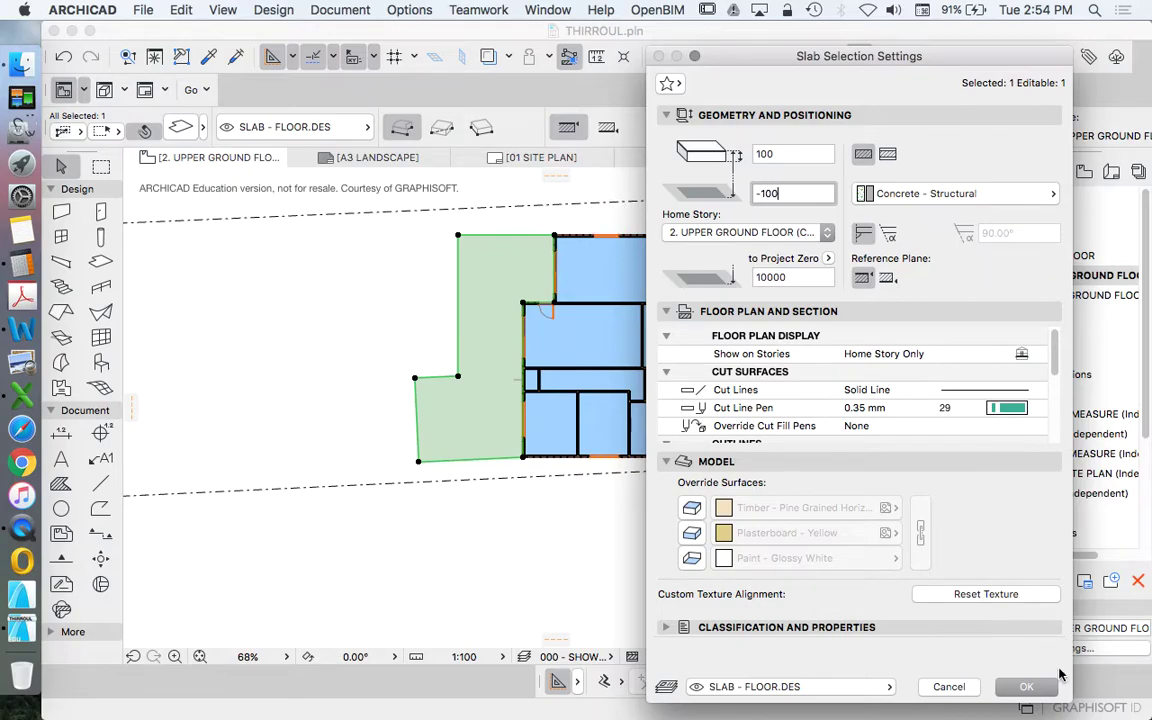
left_click(1026, 686)
key("Escape")
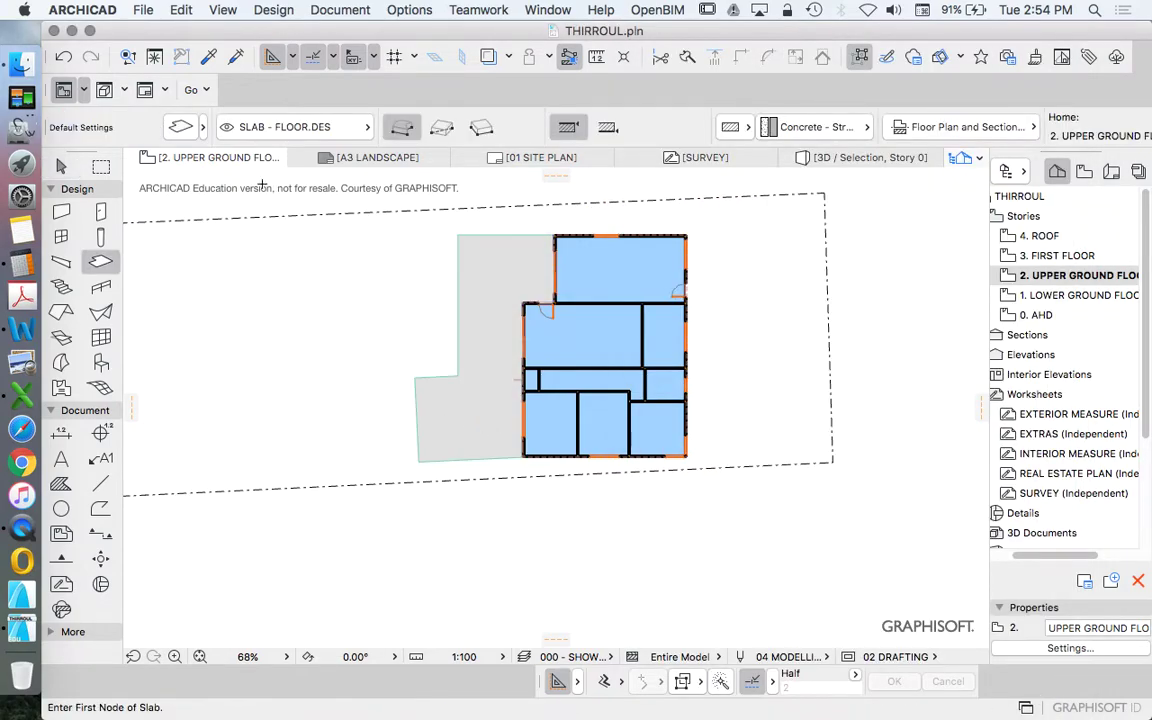
Set the slab defaults to 150 thick, Asphalt building material and 0 offset from the home story
left_click(188, 129)
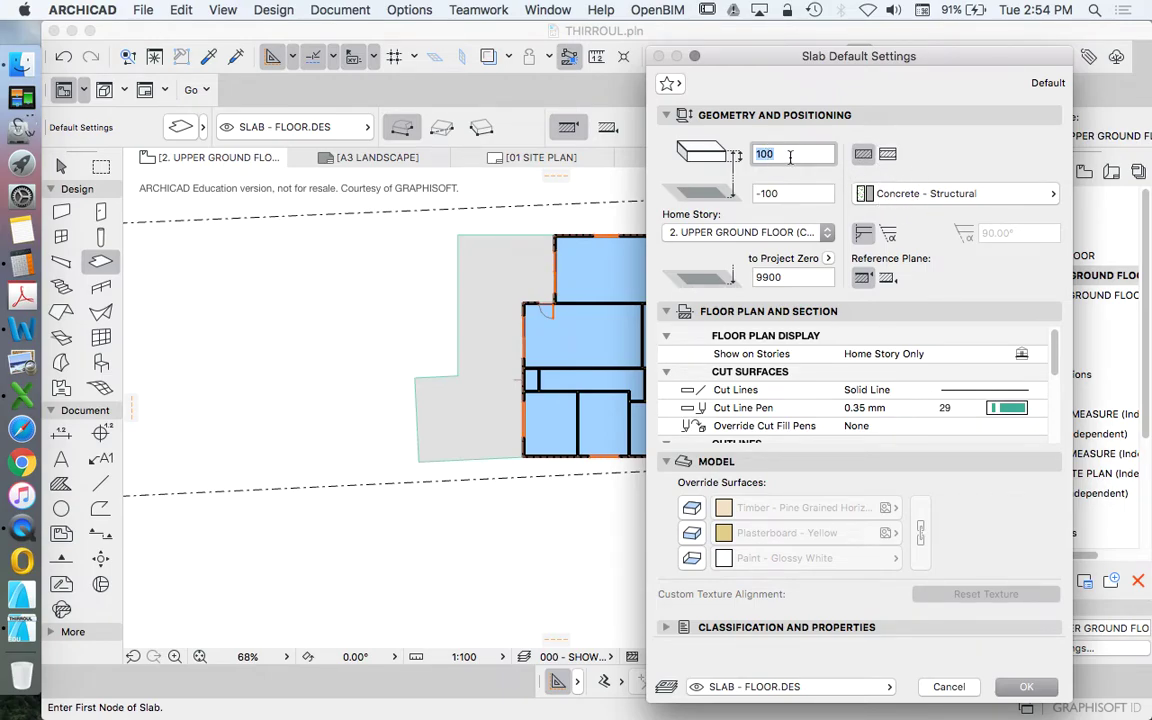
type("1")
left_click(952, 193)
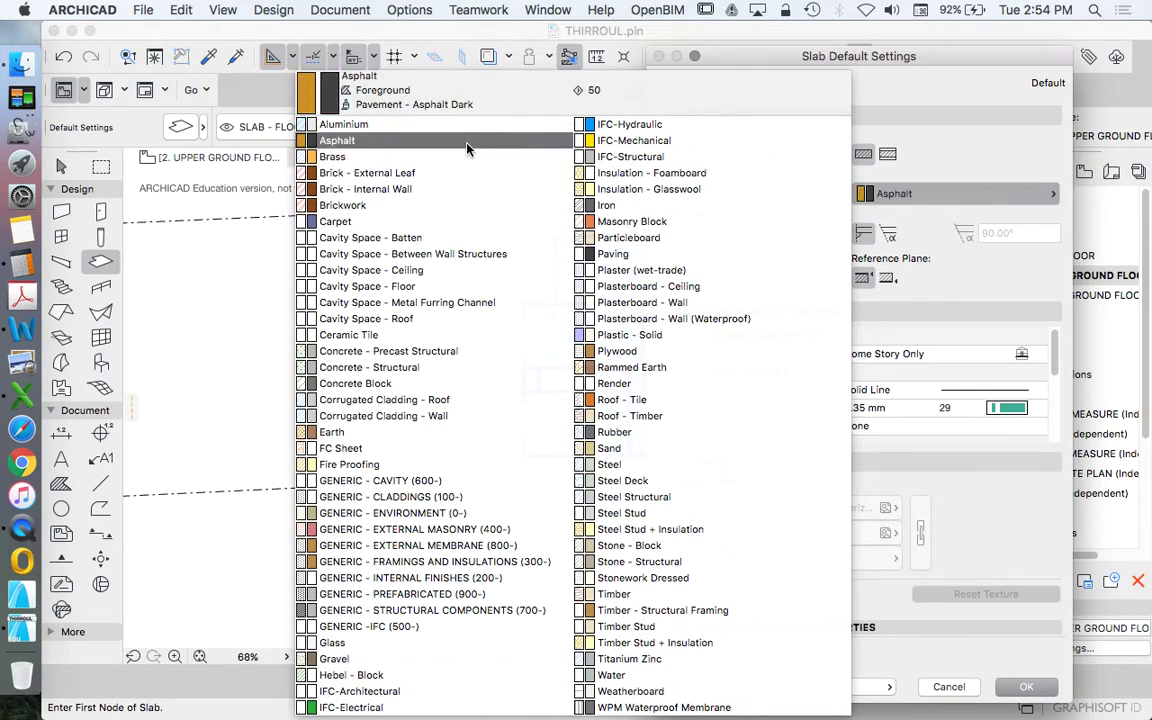
left_click(560, 144)
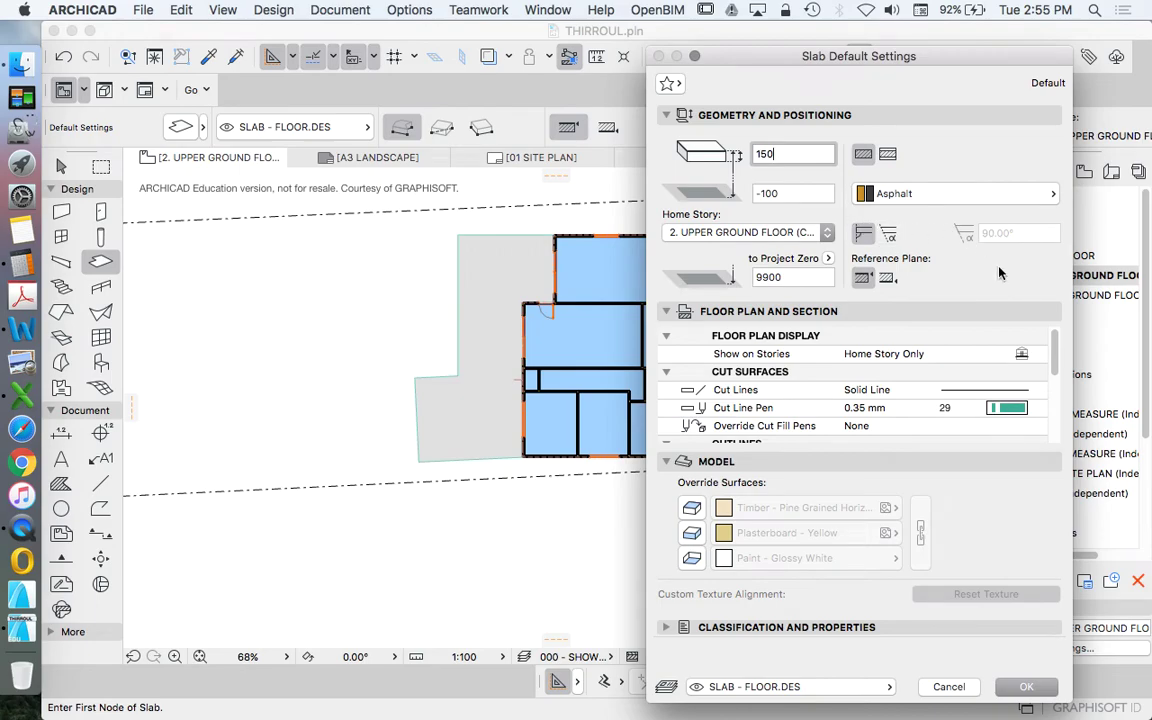
left_click(815, 193)
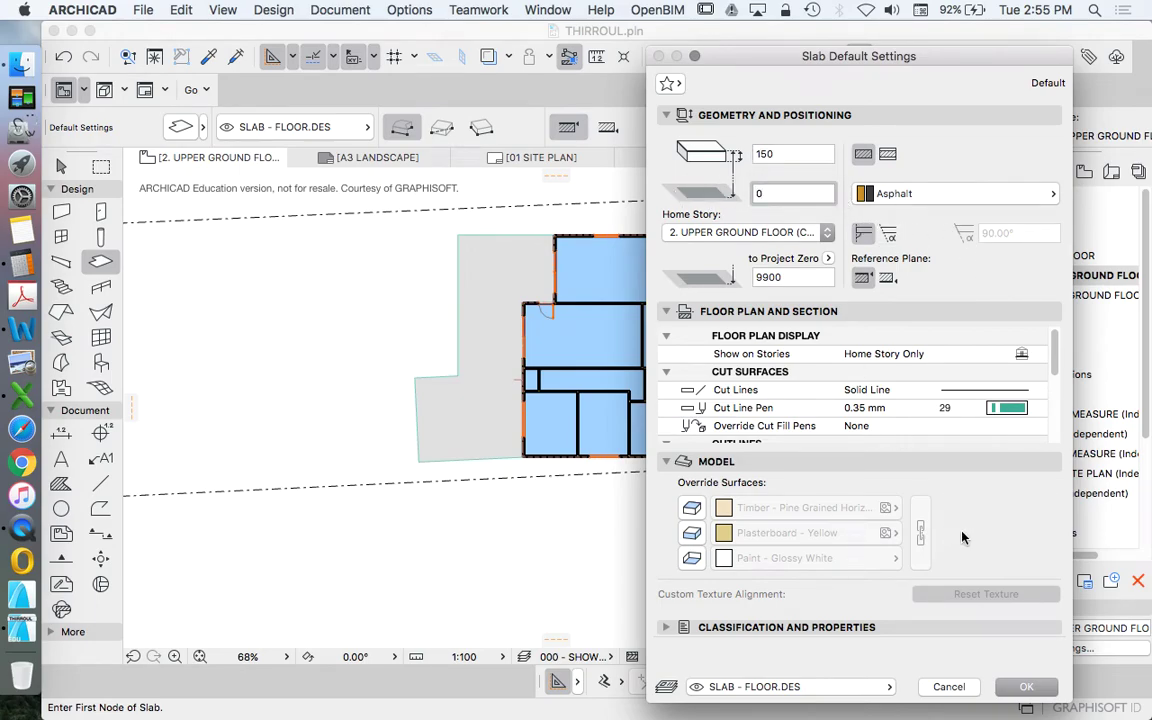
left_click(1026, 686)
Create a slab from the main house's outer wall outline with the Magic Wand and select the new slab
key("space")
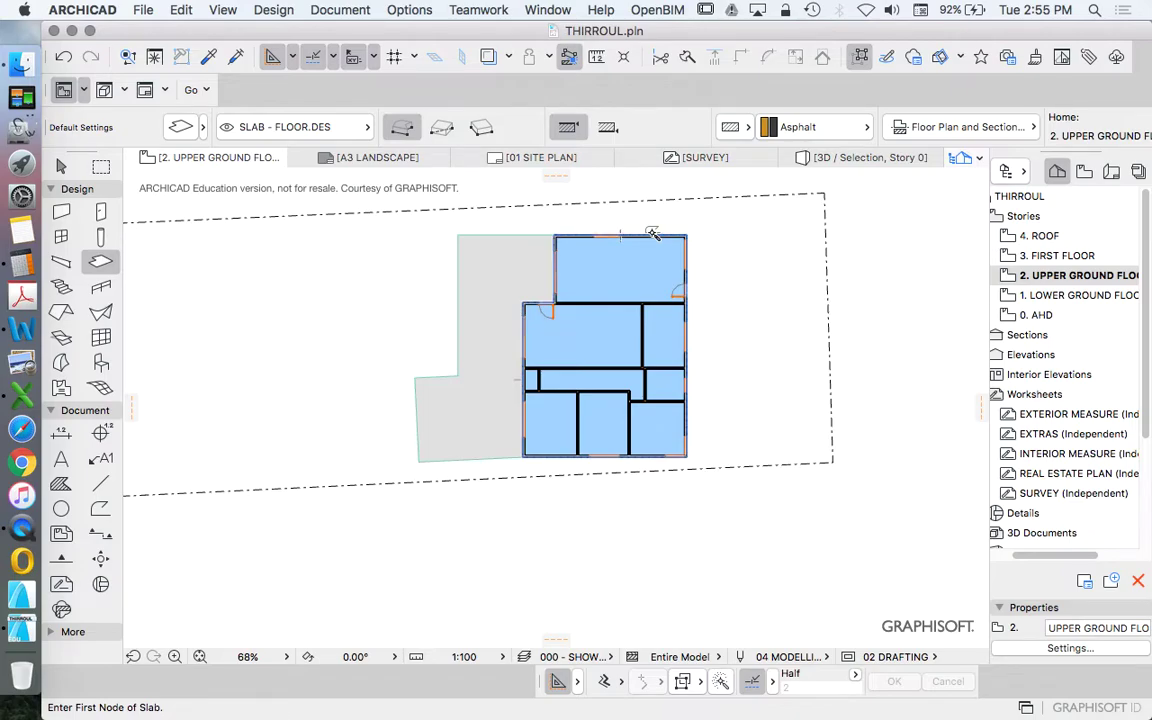
left_click(655, 233)
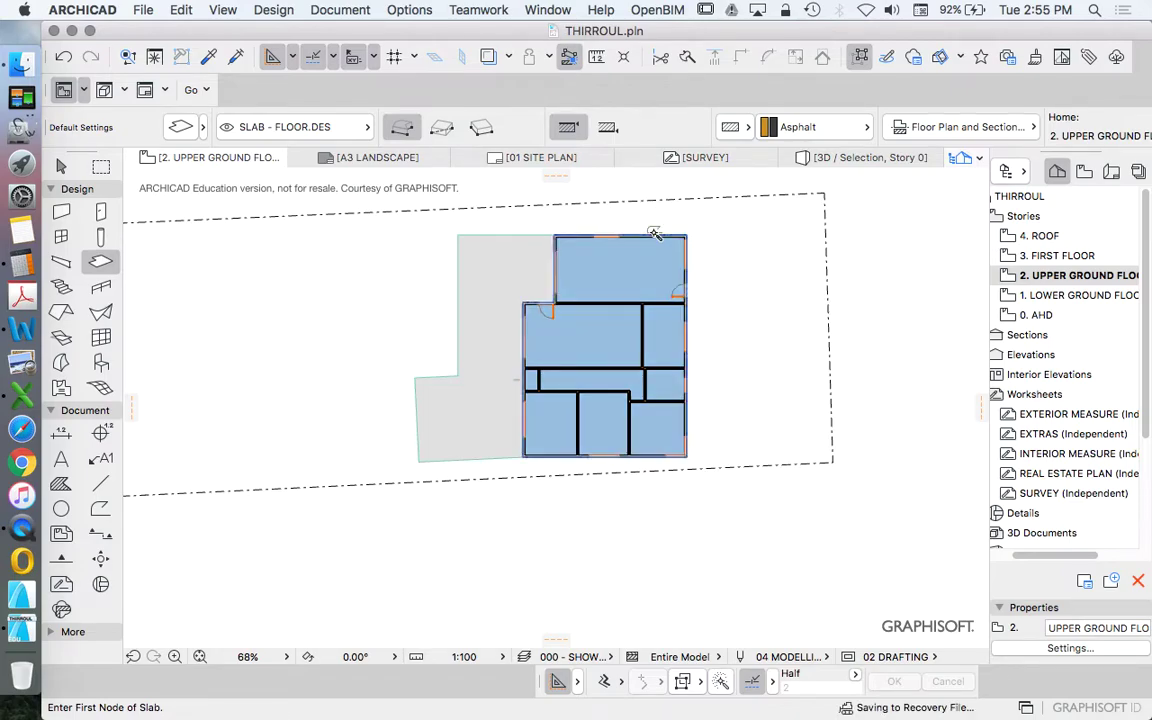
key("Escape")
left_click(640, 266)
key("Escape")
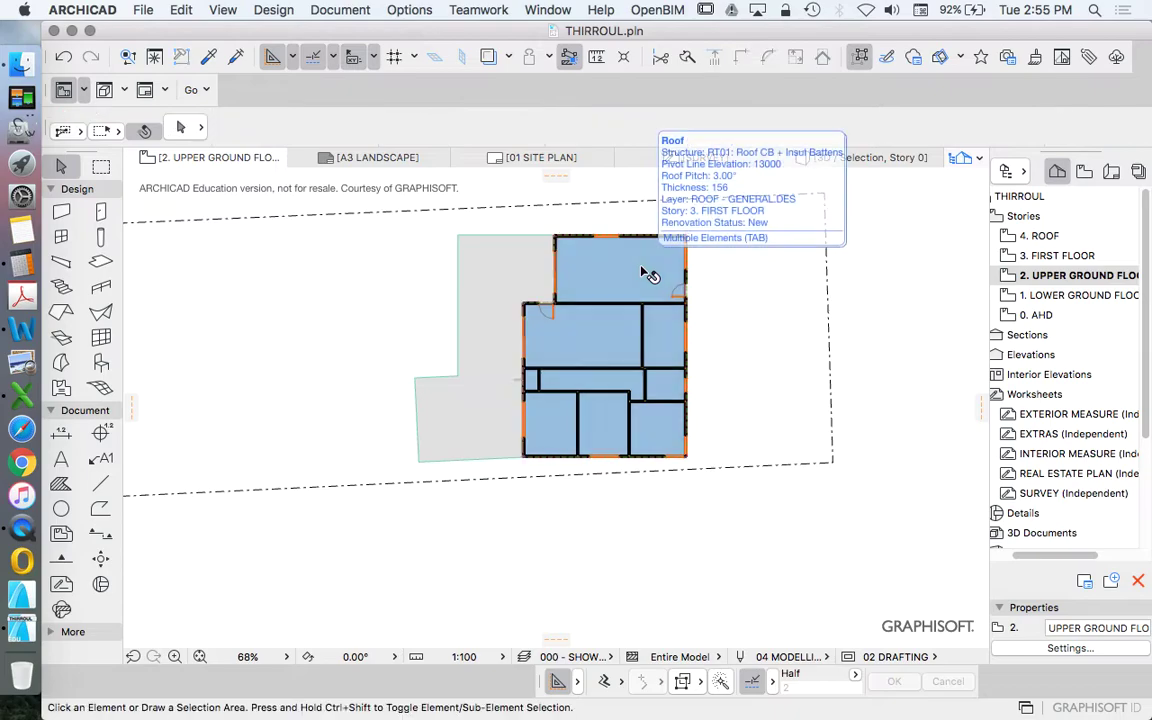
key("Tab")
left_click(648, 273)
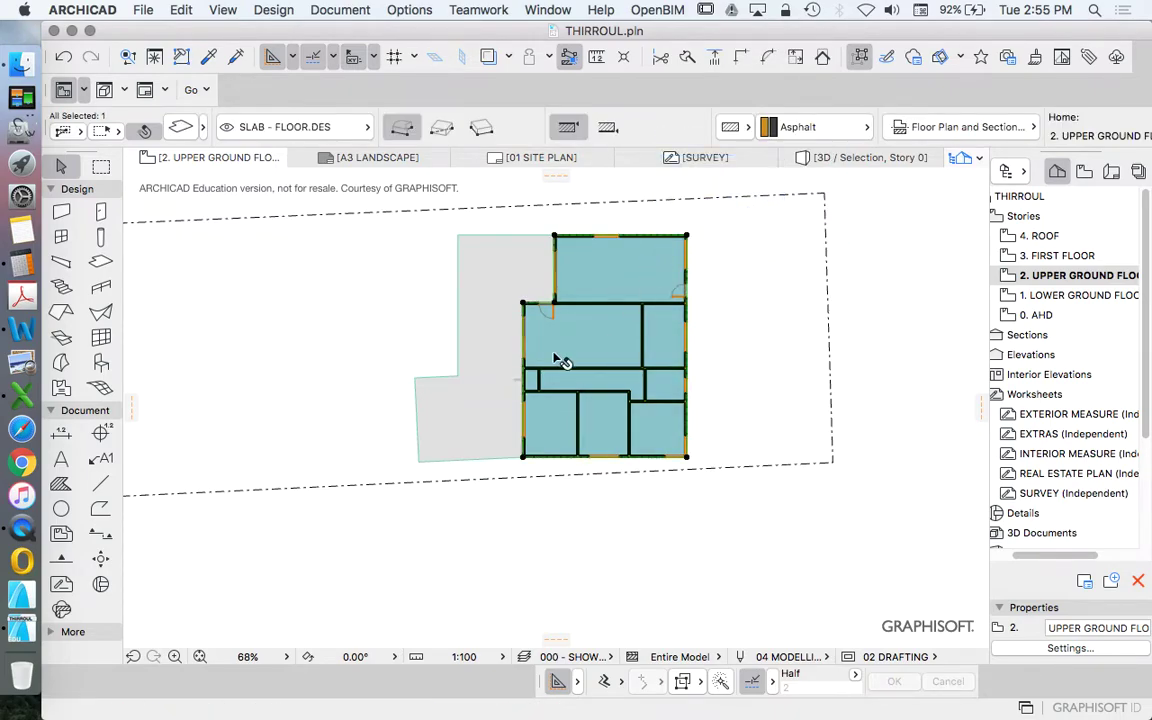
Inspect the house slab's edges and corners against the outer walls and clear the selection
scroll(686, 457, "up", 5)
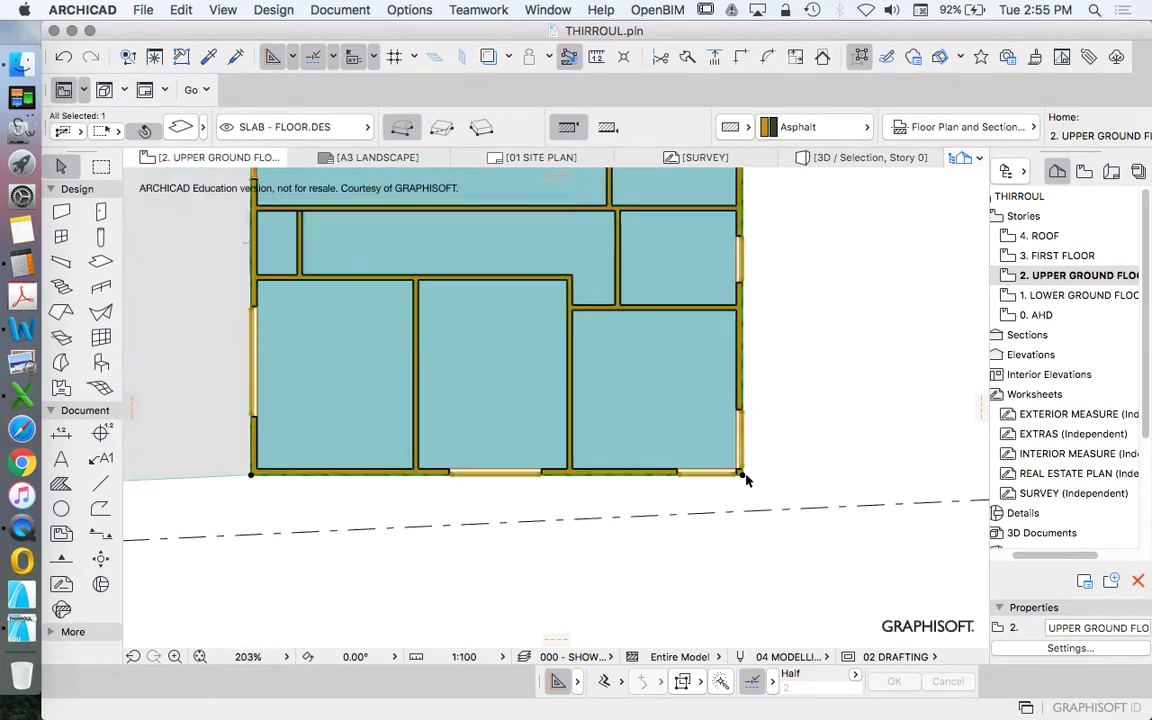
scroll(745, 480, "down", 5)
scroll(745, 258, "up", 3)
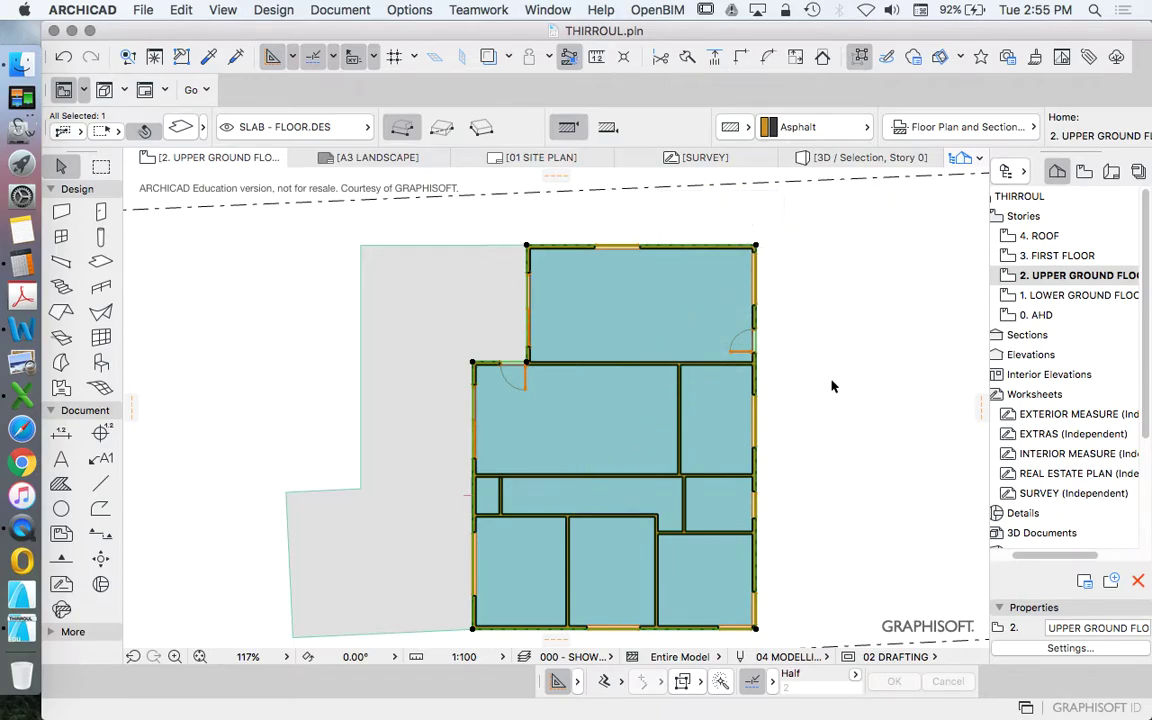
scroll(820, 307, "down", 3)
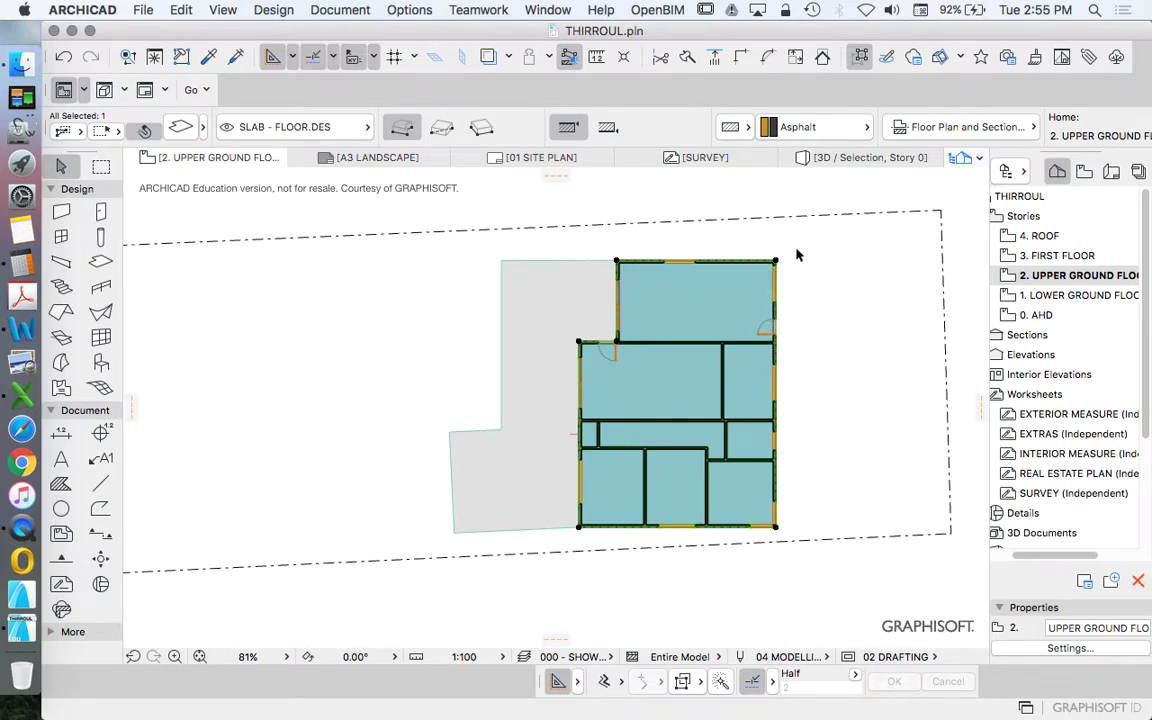
scroll(822, 305, "up", 3)
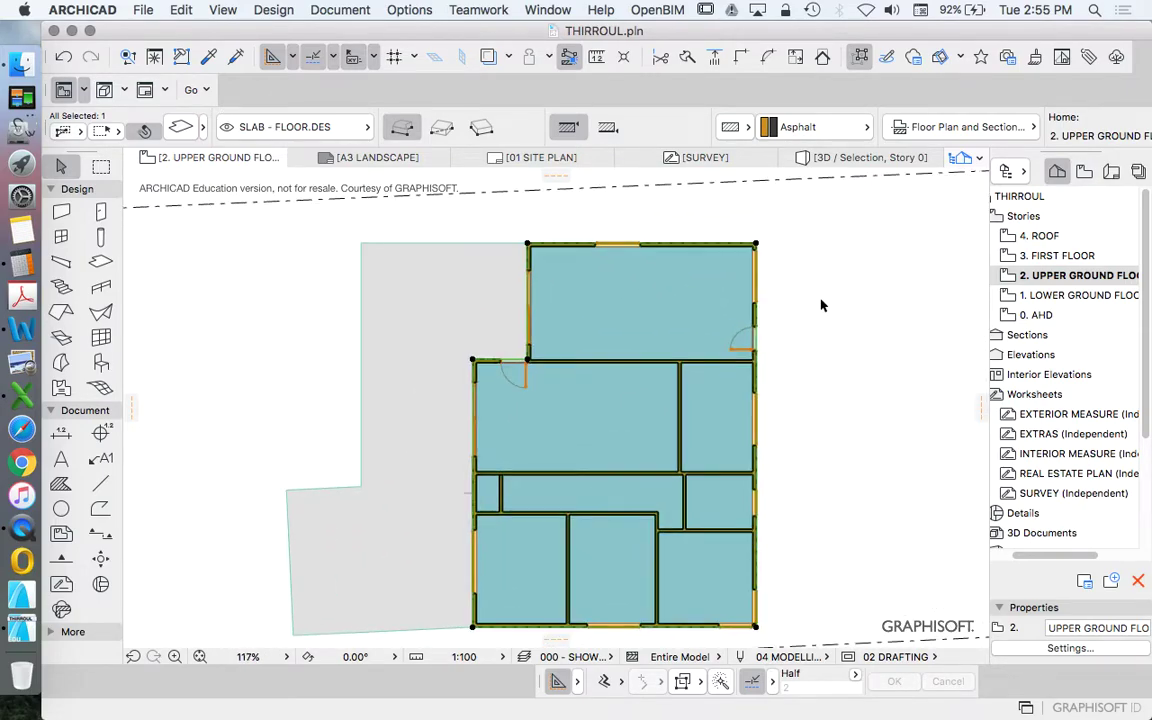
scroll(480, 329, "down", 8)
left_click(636, 232)
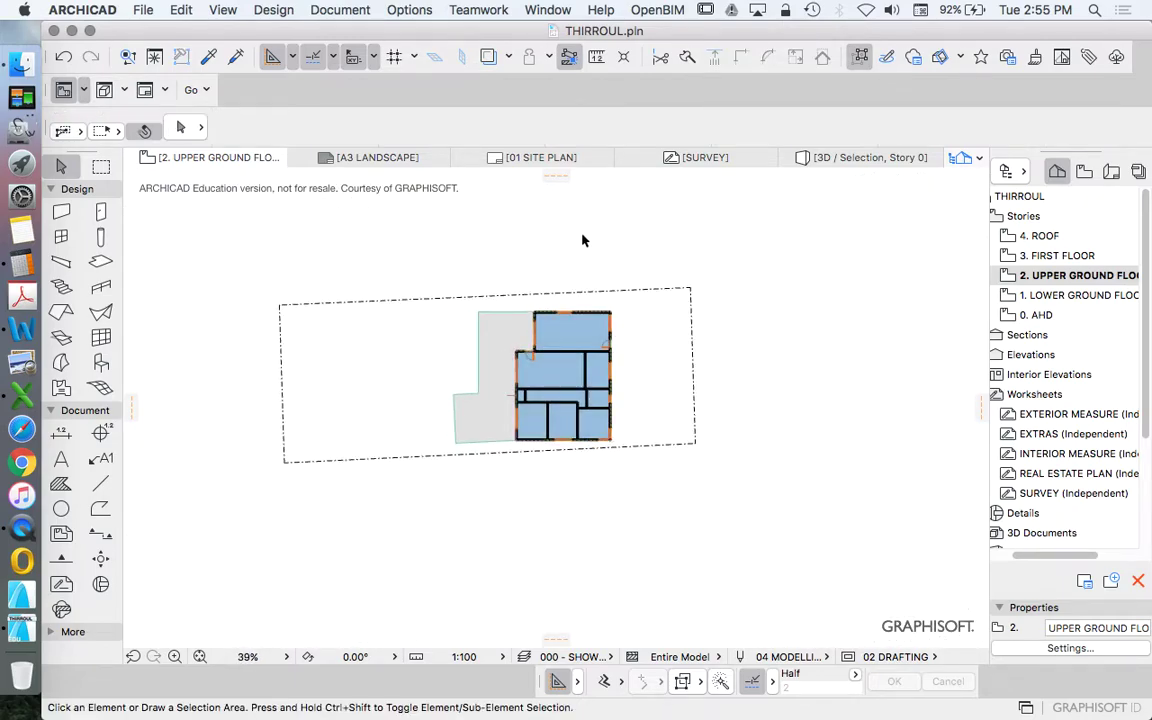
Show the whole model in 3D and inspect the house, garage wing and slabs from several sides
right_click(619, 233)
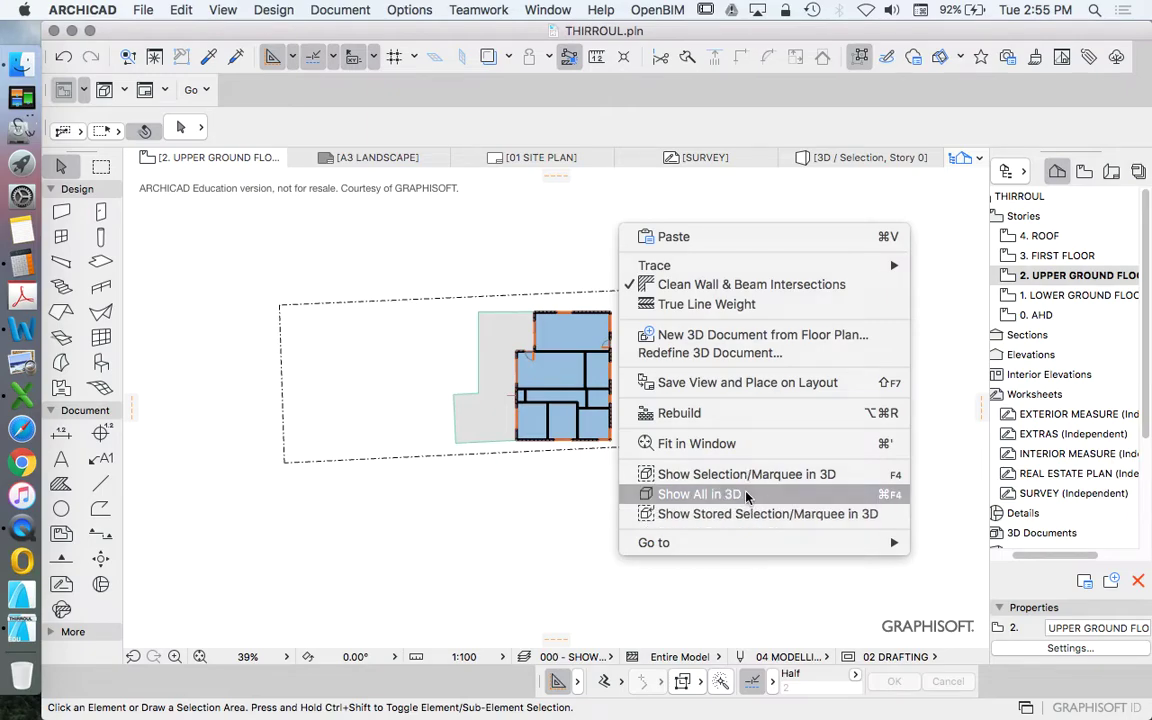
left_click(747, 494)
middle_click_drag(753, 509, 333, 461, "shift")
scroll(588, 380, "up", 3)
left_click_drag(567, 441, 538, 473)
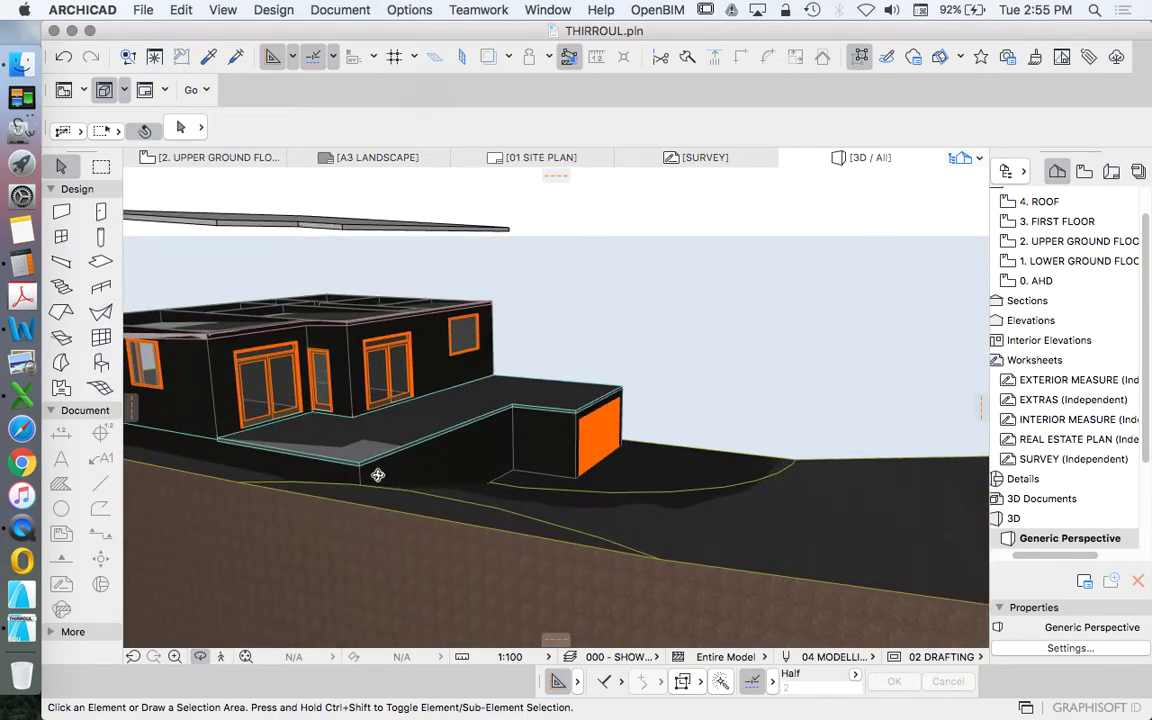
left_click_drag(352, 475, 656, 479)
scroll(630, 490, "down", 5)
left_click_drag(499, 518, 828, 509)
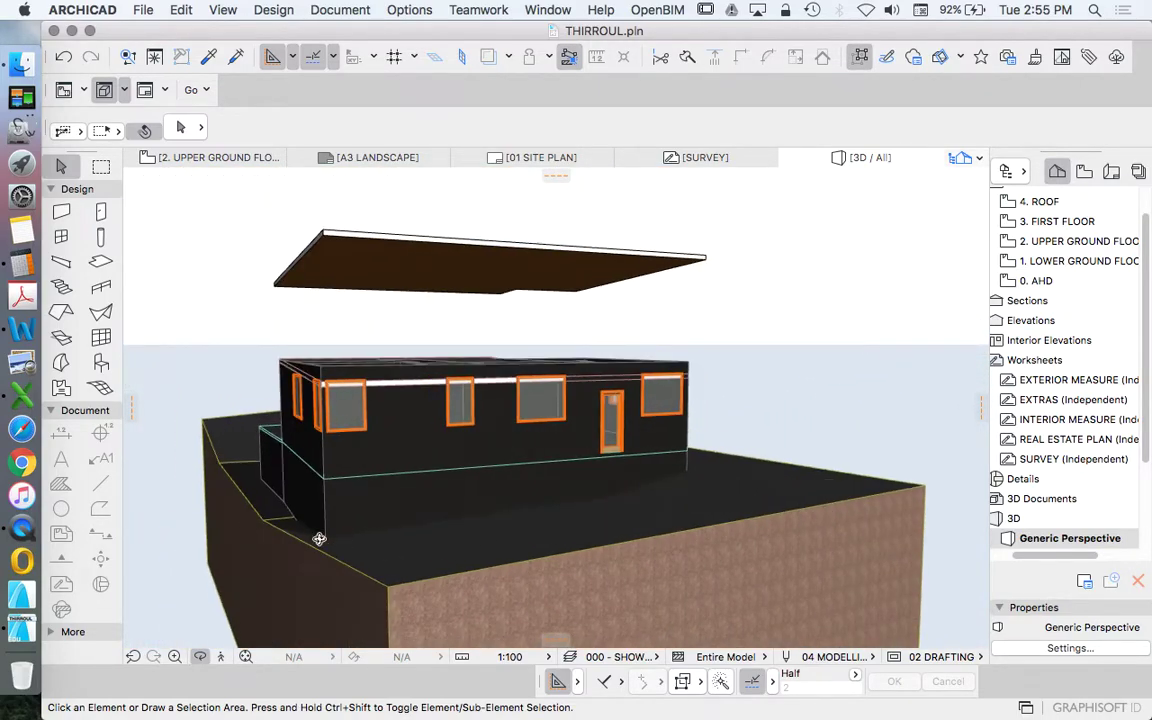
left_click_drag(338, 538, 503, 492)
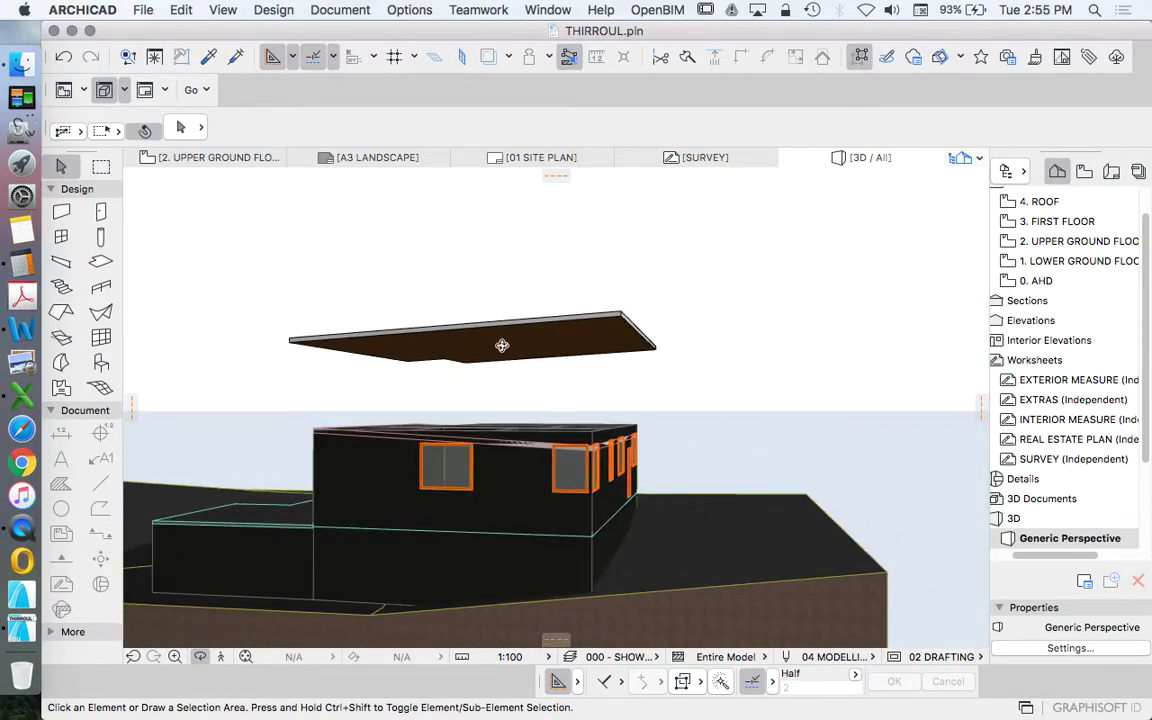
left_click_drag(555, 407, 345, 433)
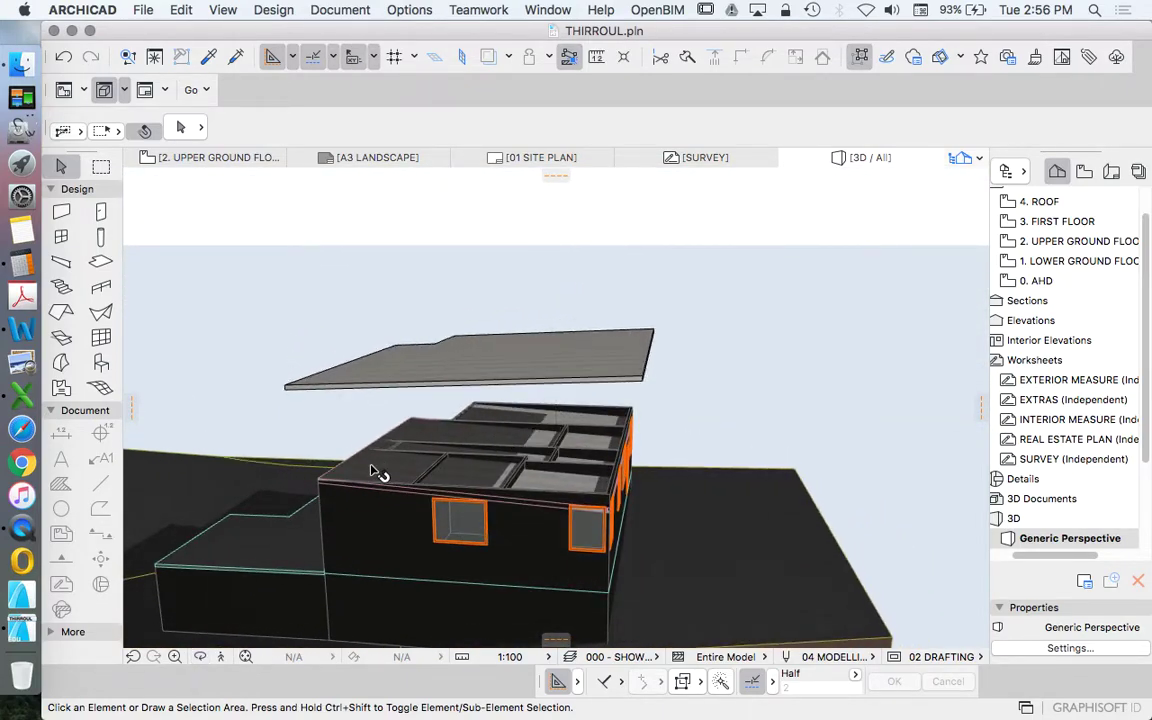
Compare the home story offset settings of the floating roof and the roof at wall-top level
left_click(378, 472)
left_click(522, 372)
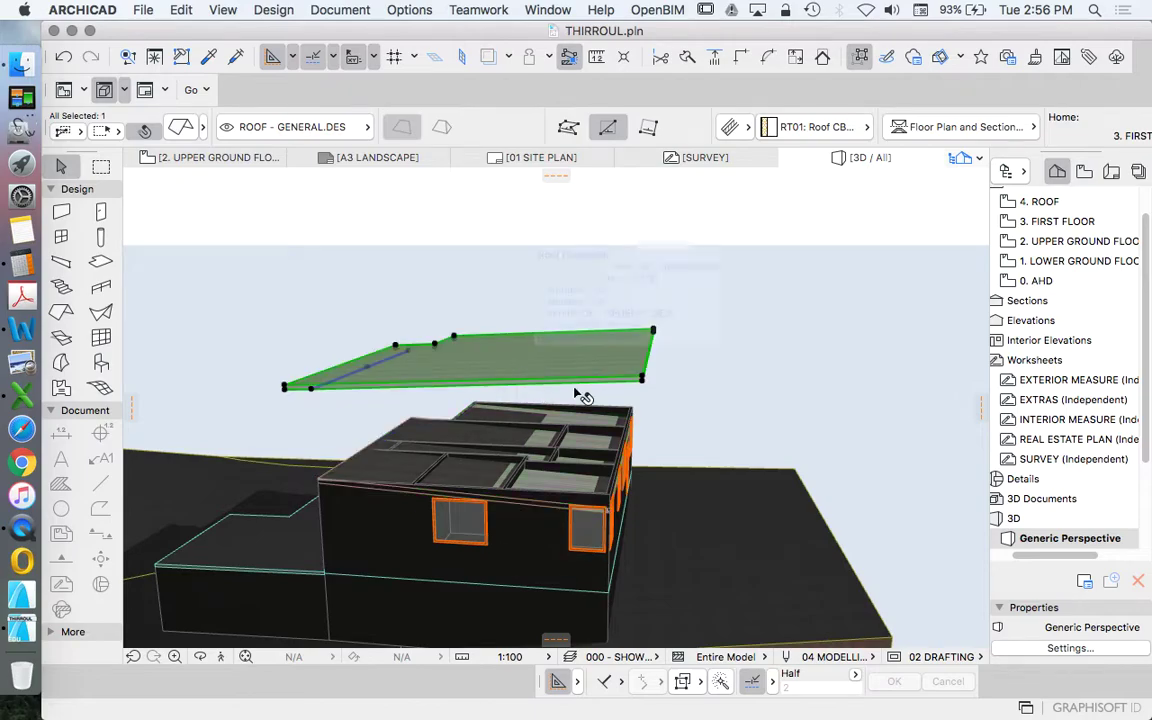
left_click(388, 465)
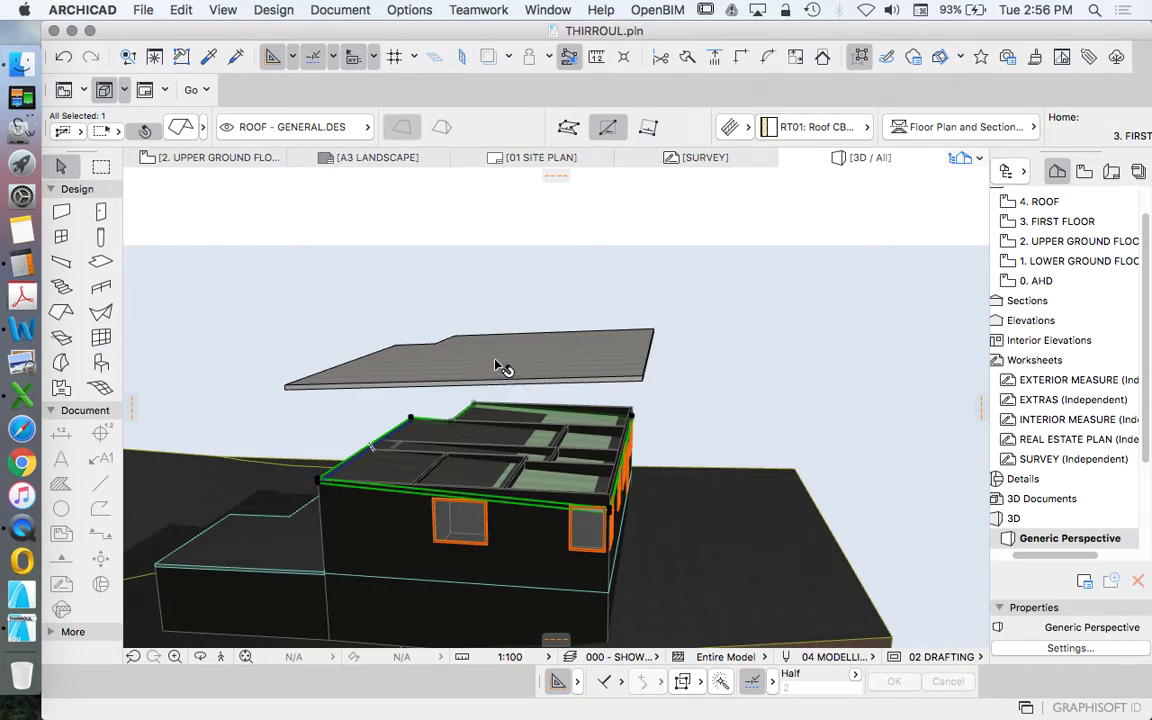
left_click(470, 367)
left_click(180, 128)
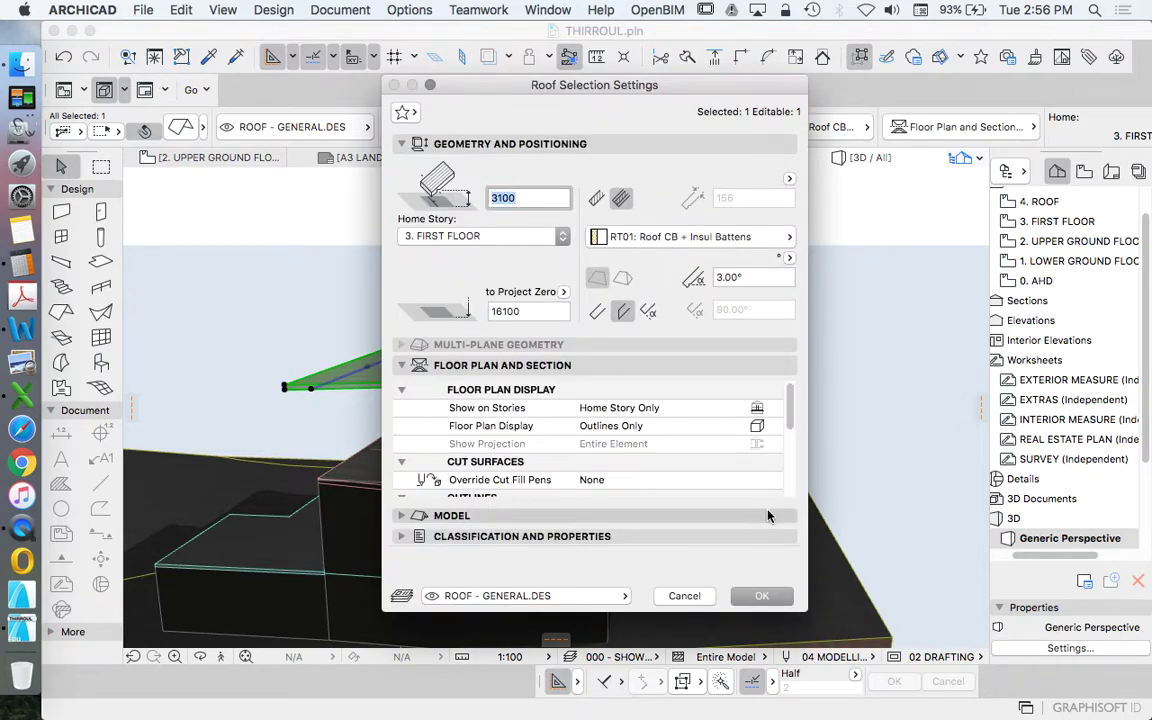
left_click(779, 597)
left_click(393, 470)
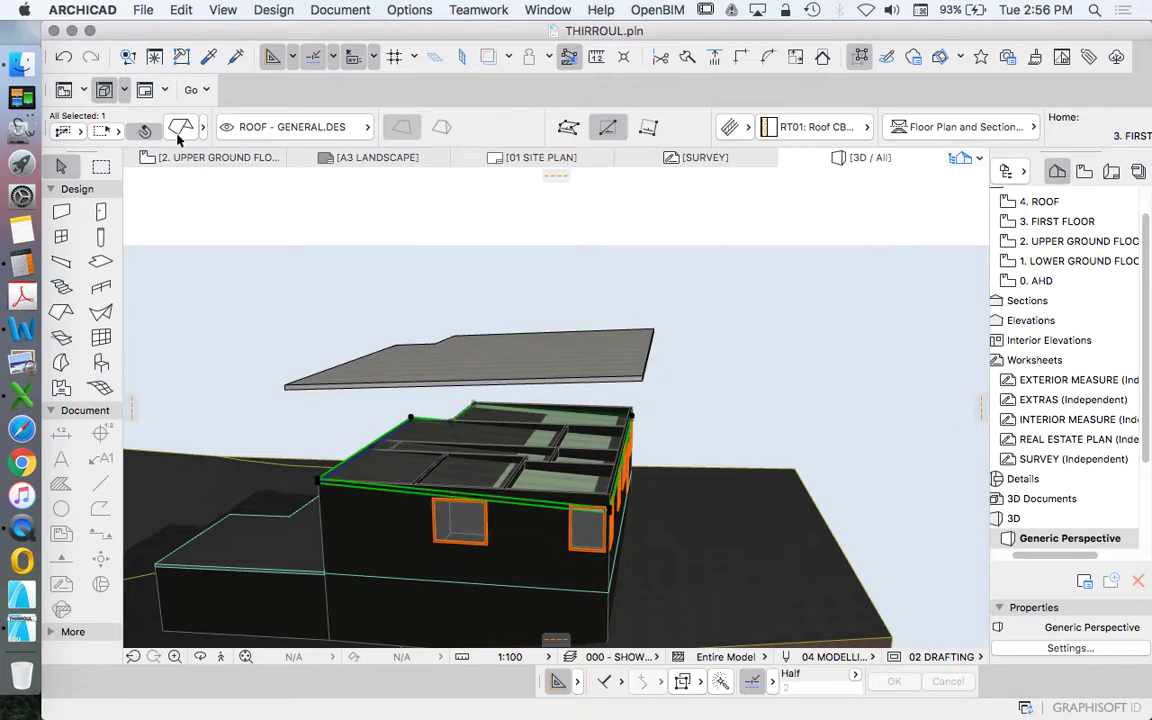
left_click(183, 132)
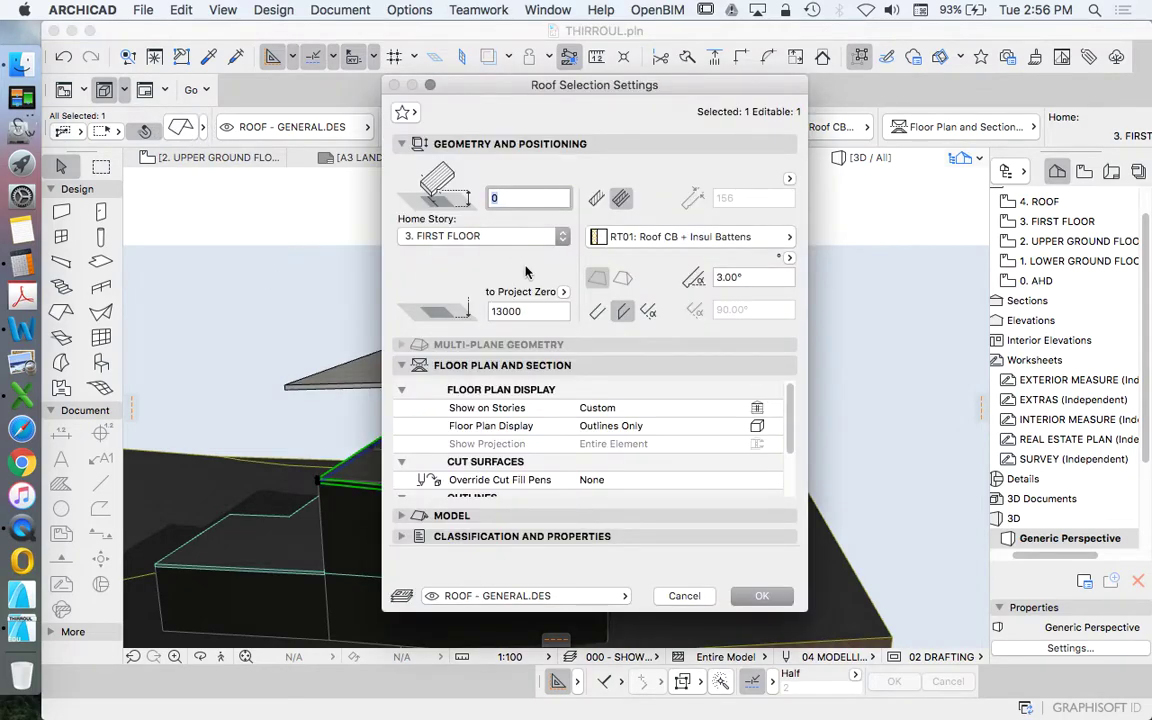
left_click(762, 595)
left_click(635, 290)
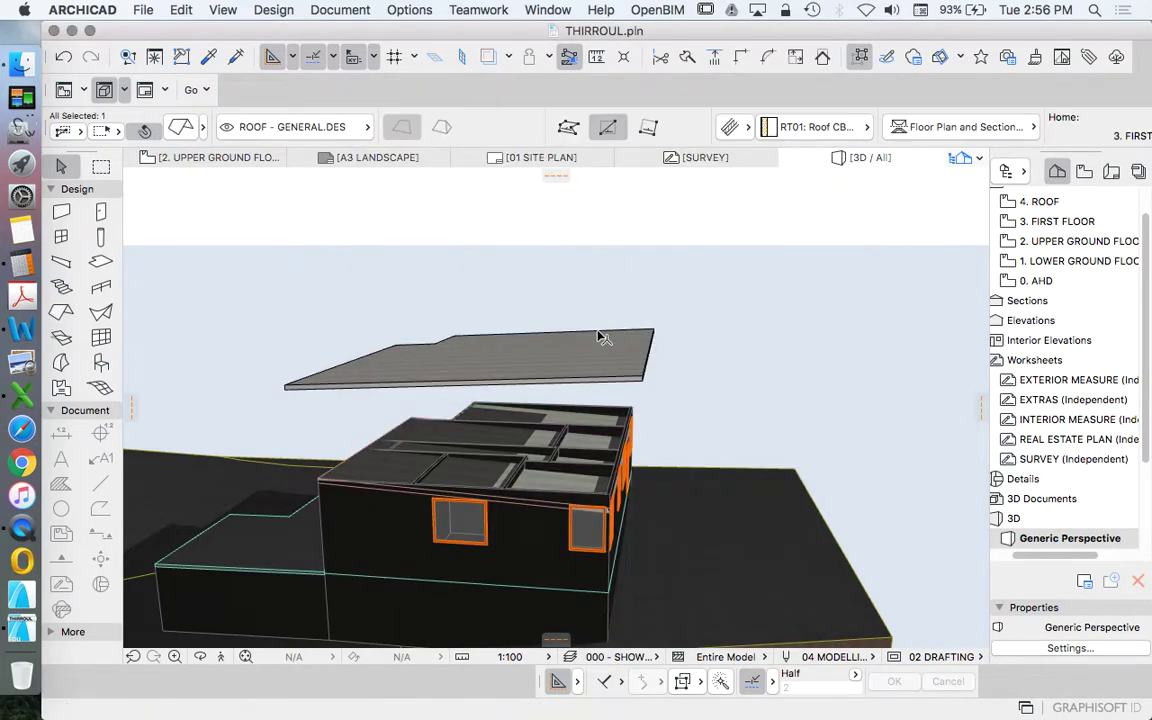
Delete the floating roof above the main house, keeping the roof at wall-top level
left_click(600, 343)
key("Delete")
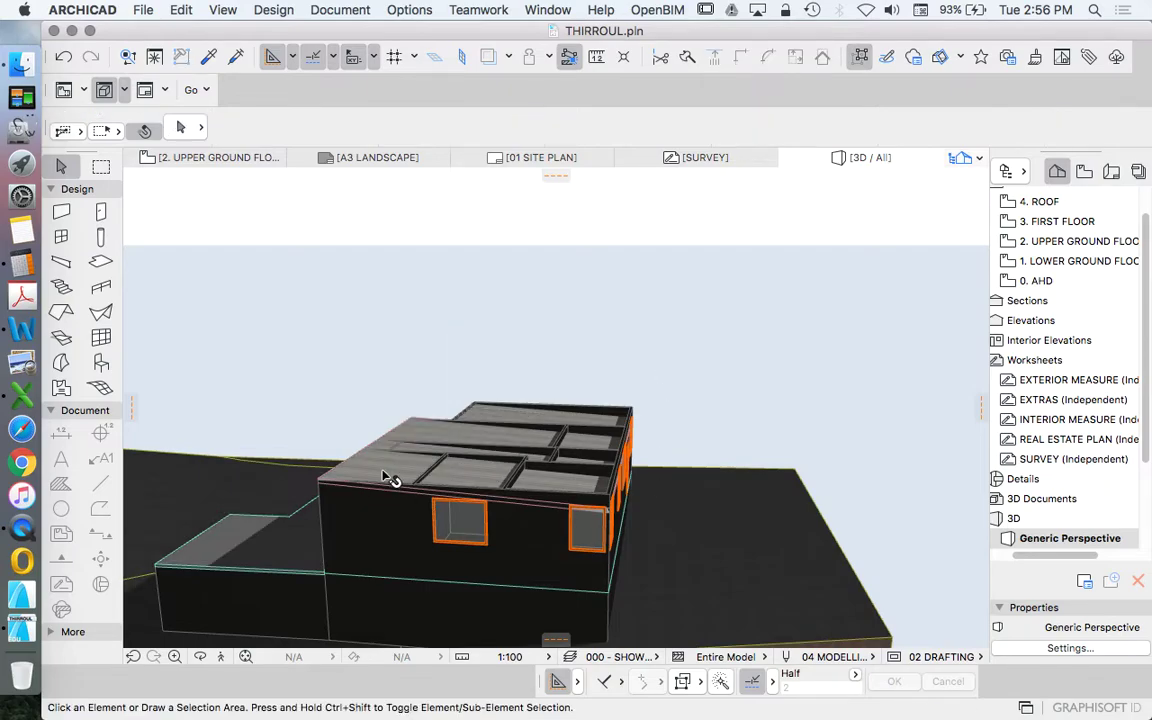
left_click(388, 478)
left_click(728, 280)
Open the First Floor plan, select the roof and show the Upper Ground Floor as trace reference
left_click(1055, 221)
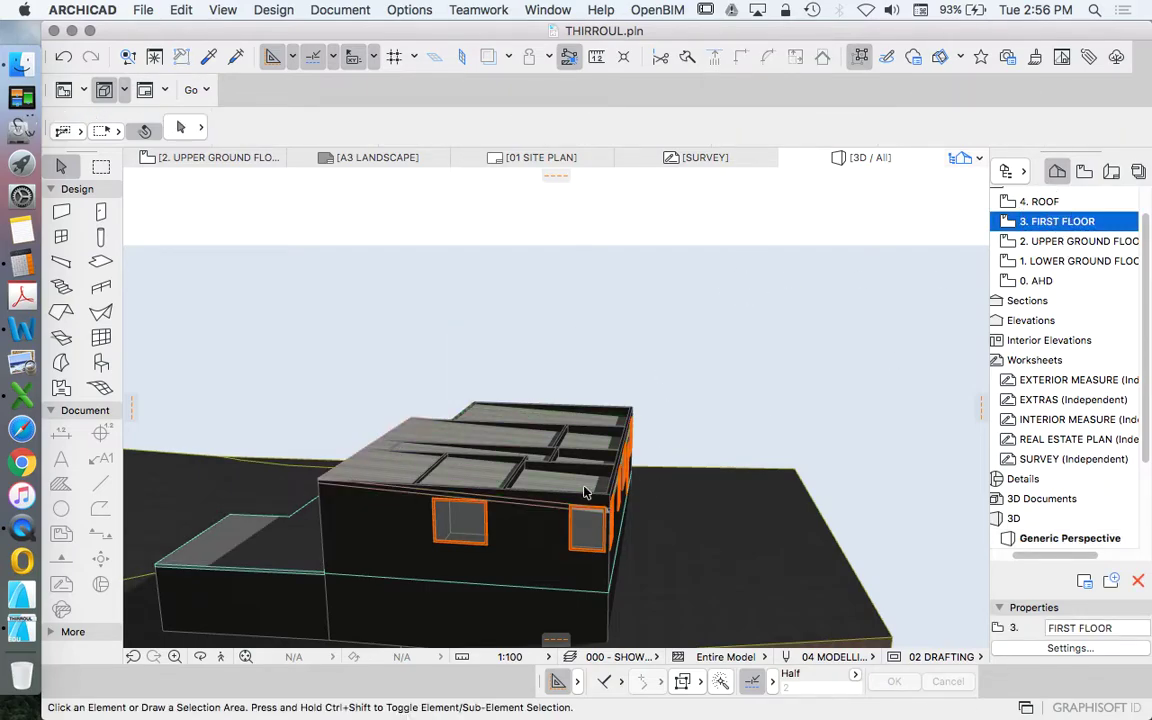
scroll(571, 424, "up", 5)
left_click(540, 425)
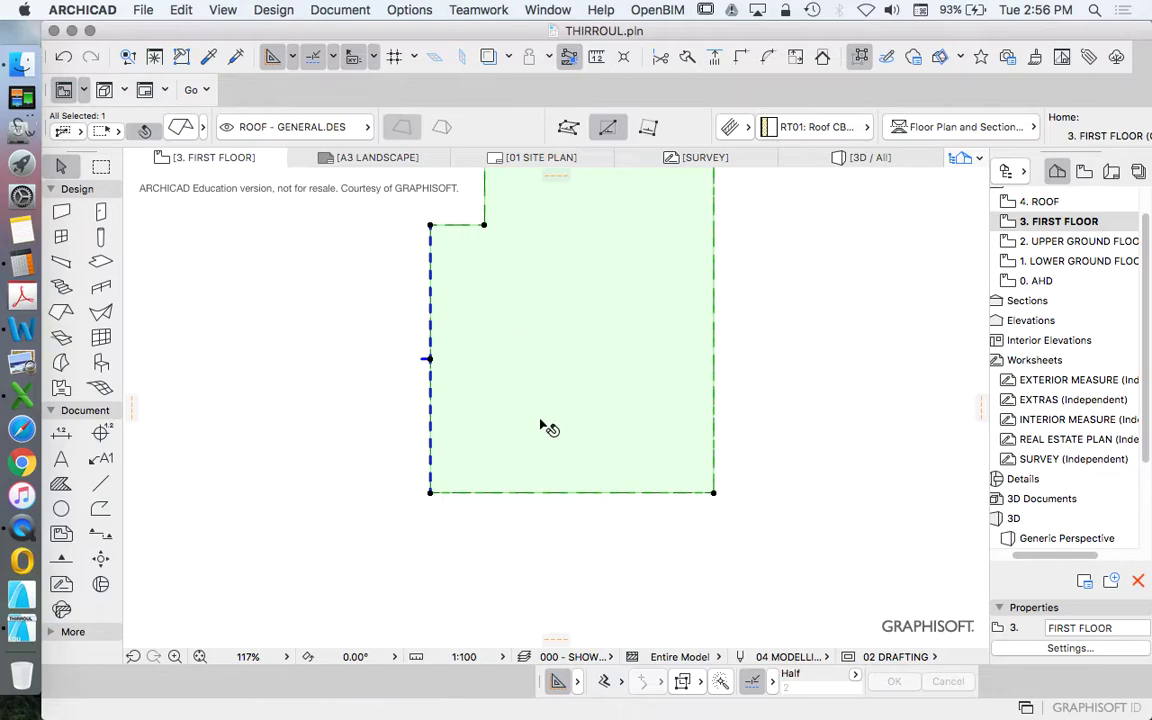
scroll(540, 422, "down", 5)
scroll(612, 335, "up", 4)
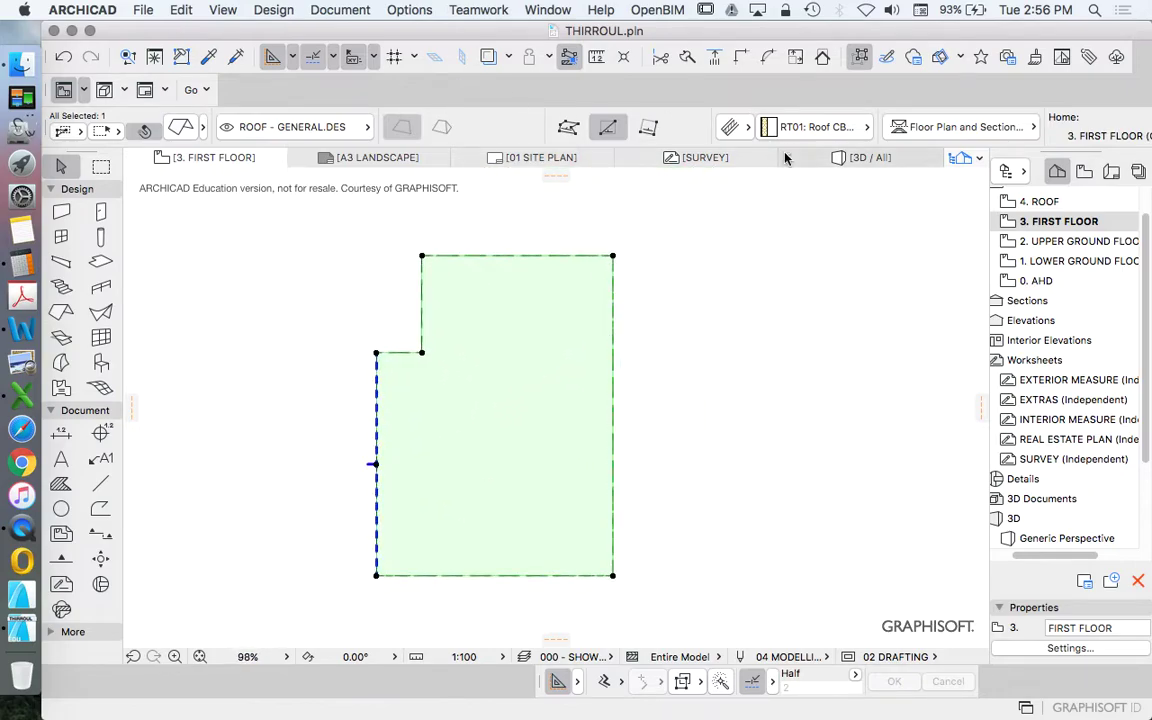
scroll(1085, 257, "up", 2)
right_click(1075, 275)
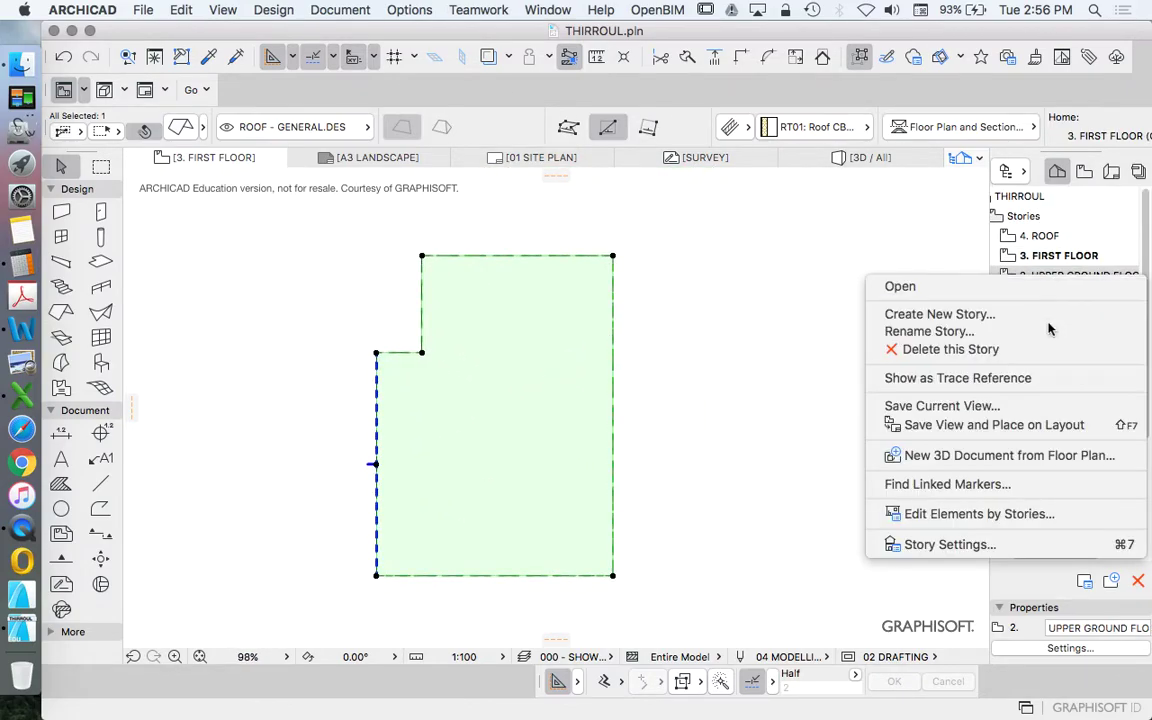
left_click(958, 378)
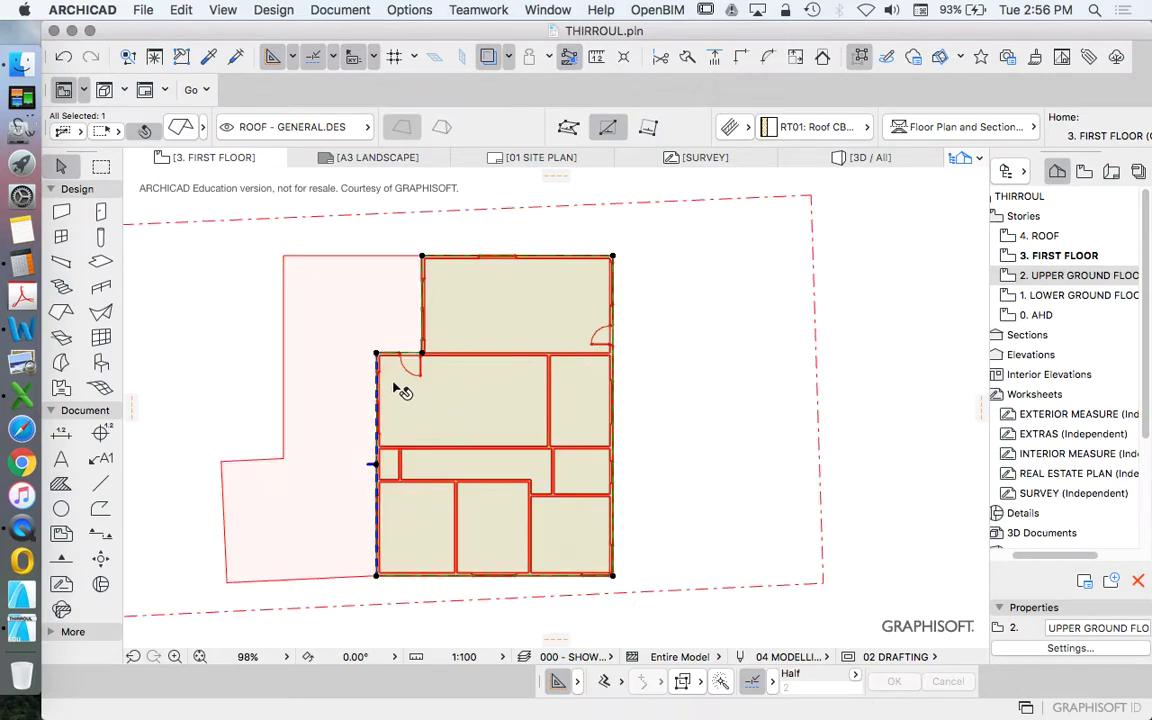
Try to offset all the roof's edges outward from the house walls and undo the offset
left_click(377, 382)
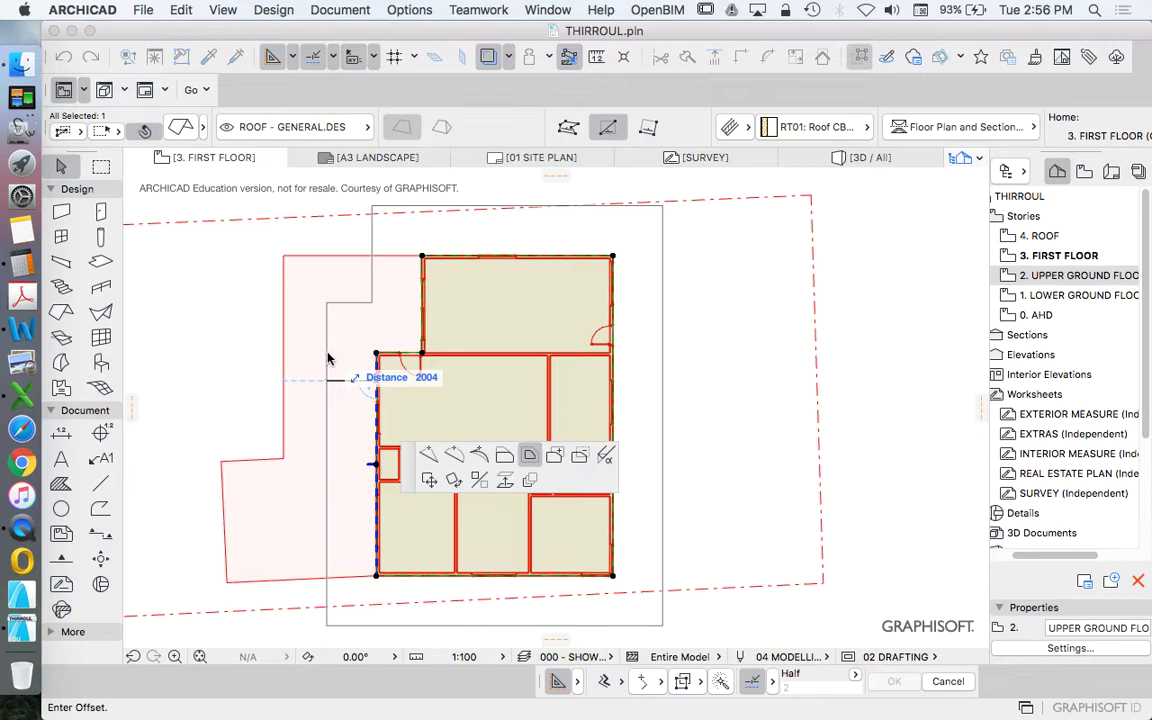
key("Tab")
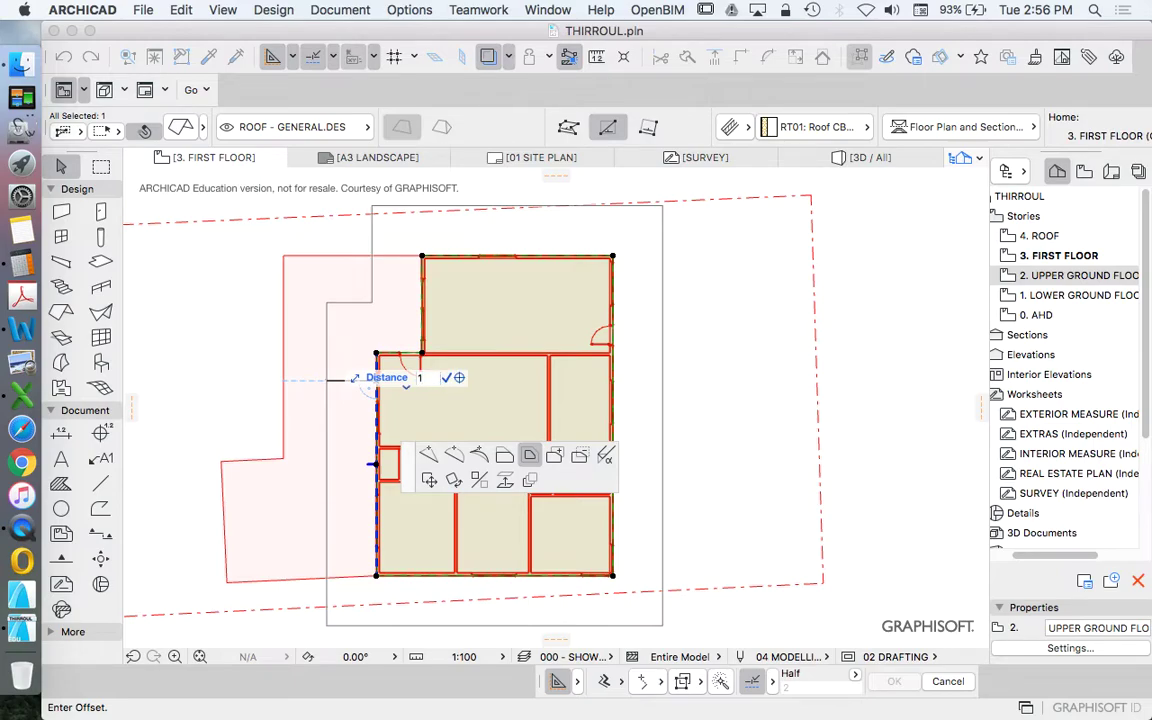
key("Return")
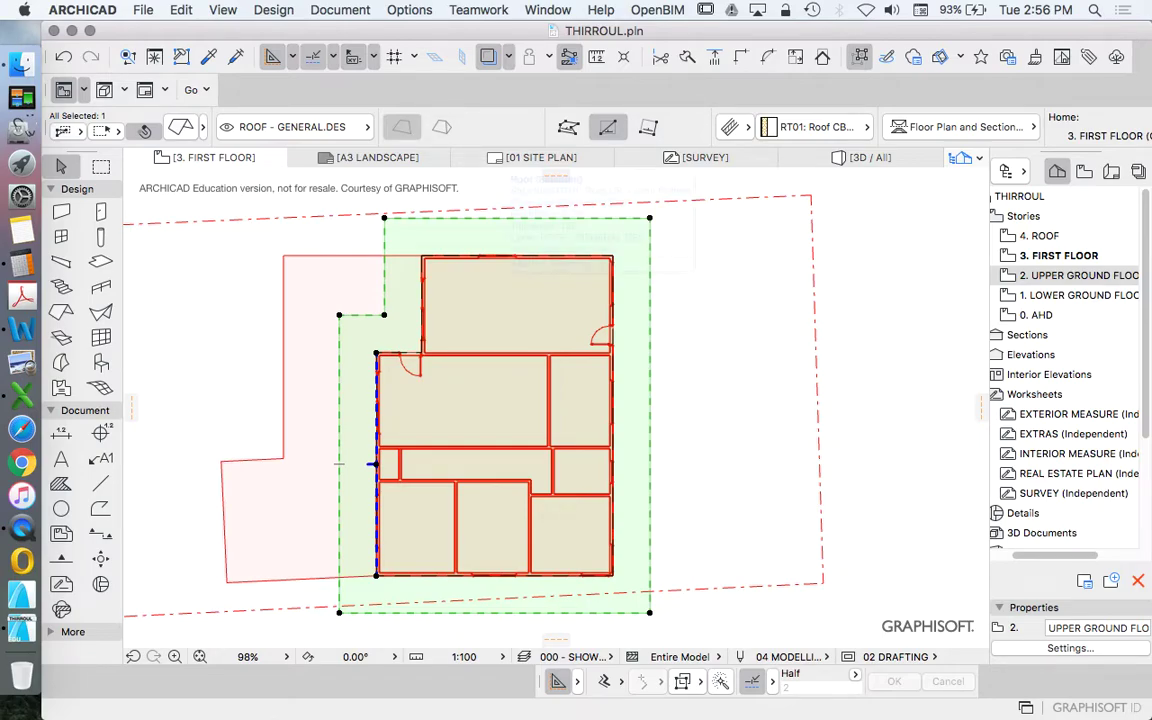
key("super+z")
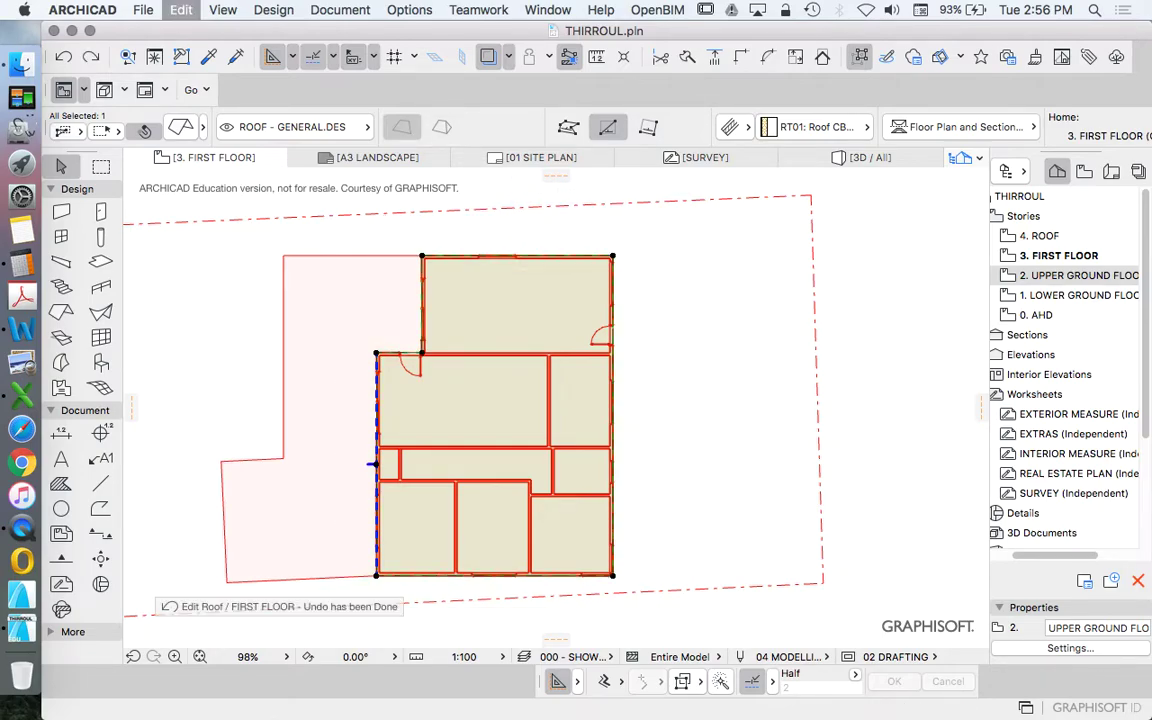
right_click(236, 250)
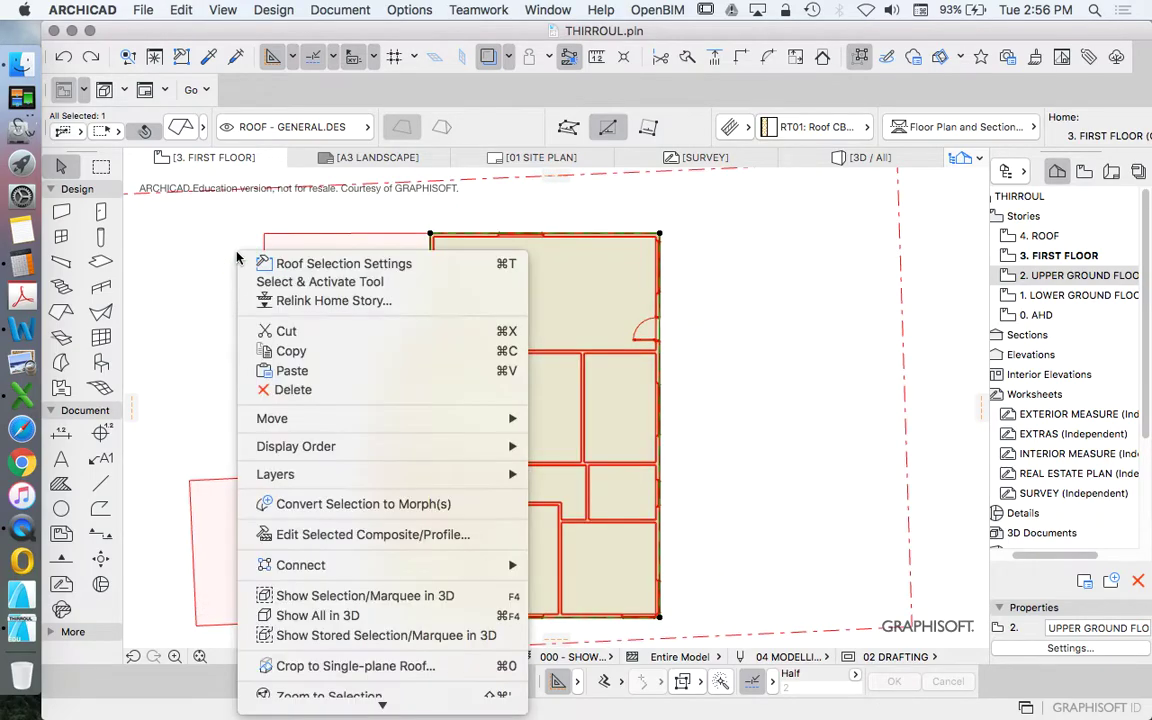
left_click(219, 273)
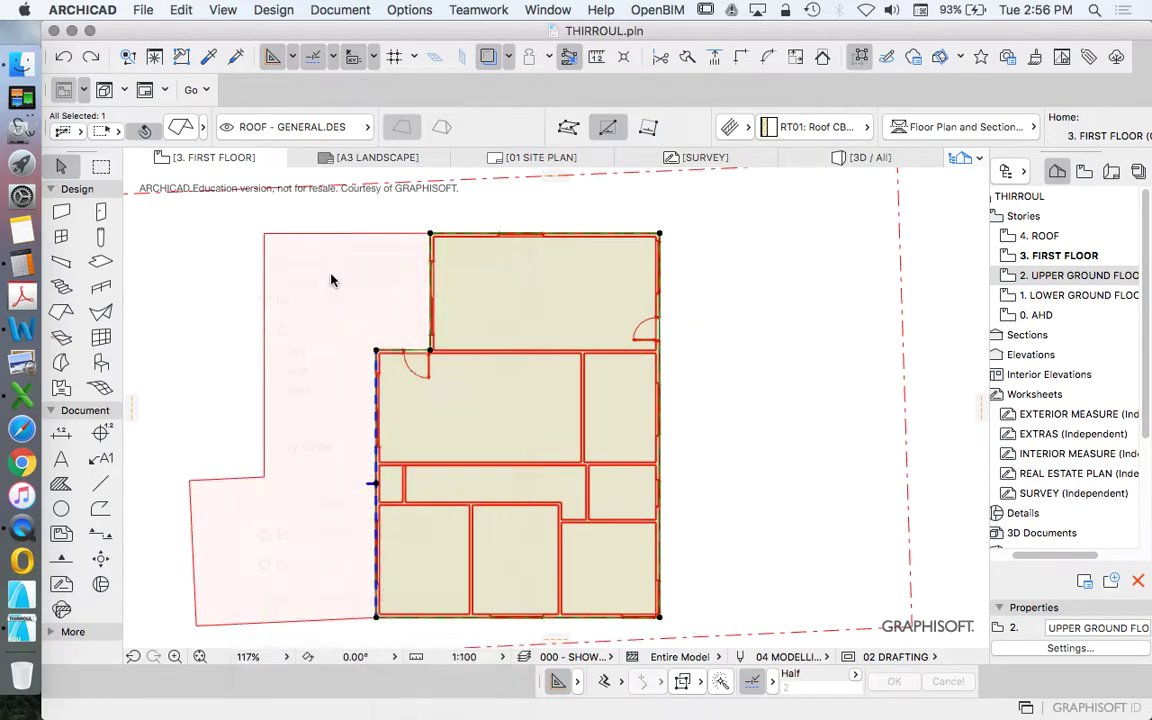
left_click(440, 278)
left_click(432, 283)
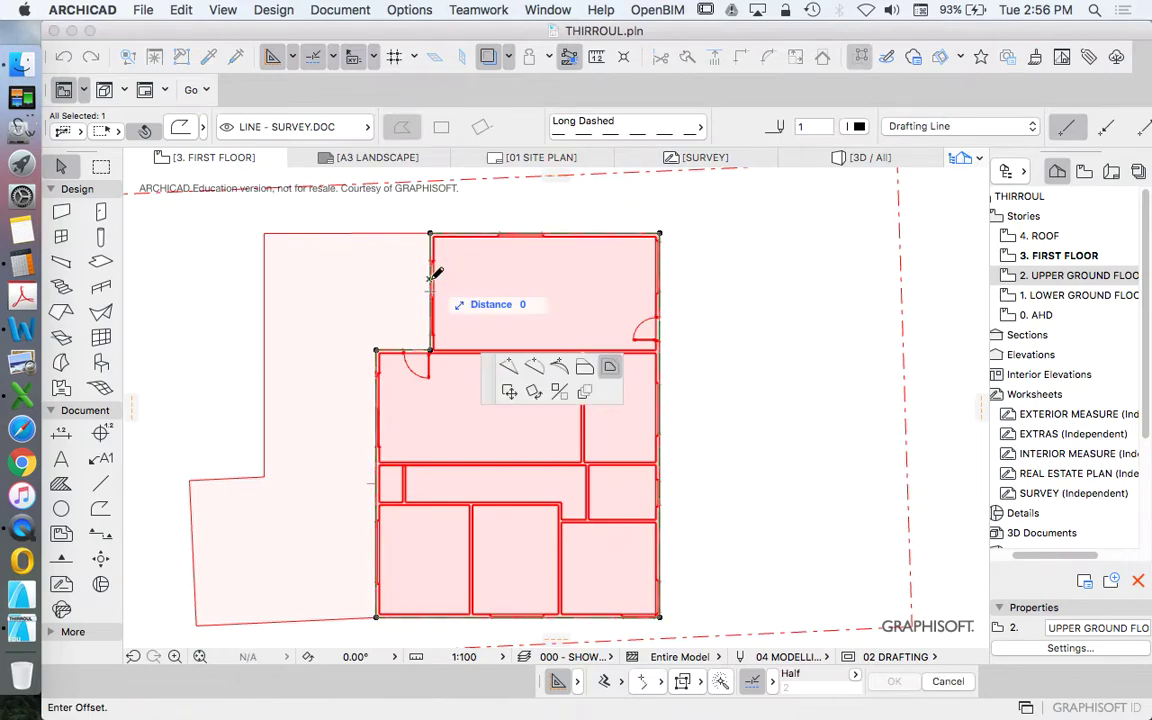
left_click(503, 281)
Offset all edges of the main house roof outward by 1500
left_click(487, 234)
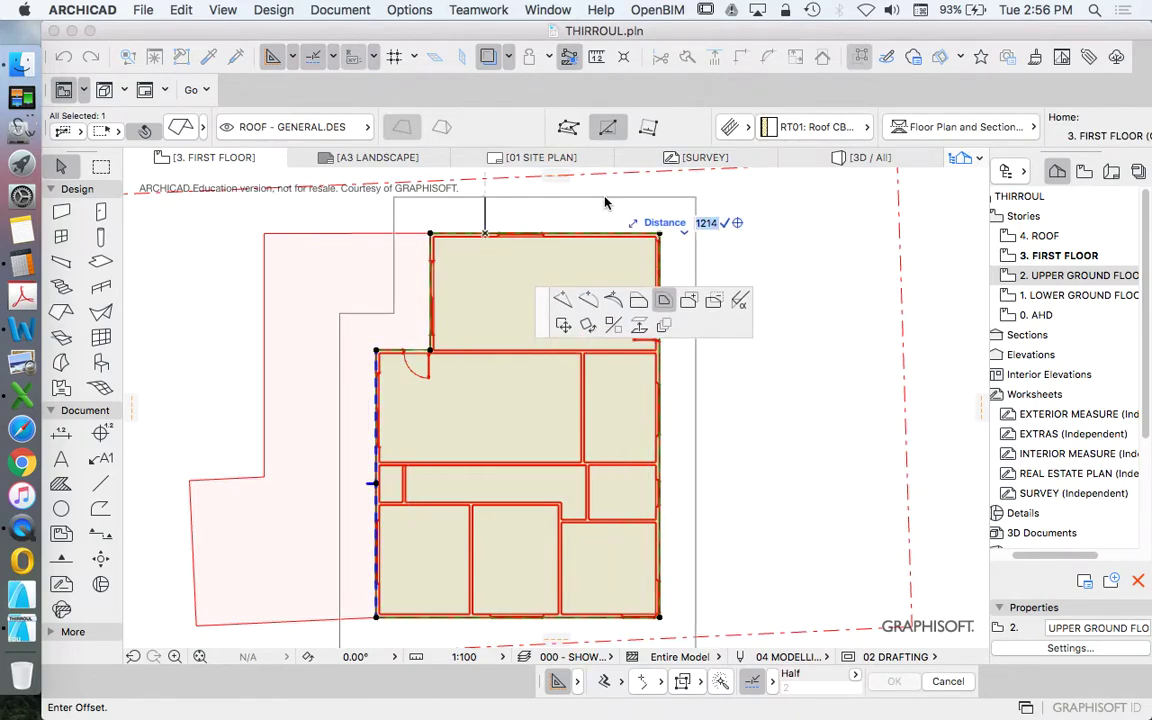
type("1500")
key("Return")
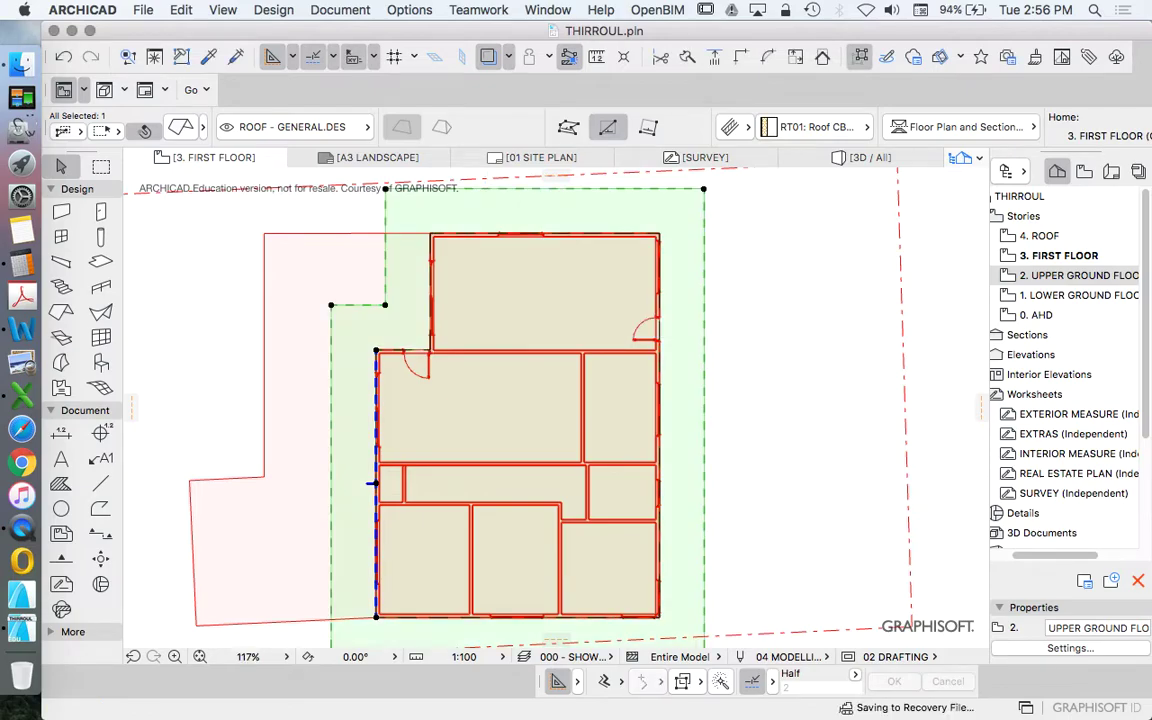
Offset the roof's upper and lower plan edges individually back flush with the house's outer walls
left_click(565, 188)
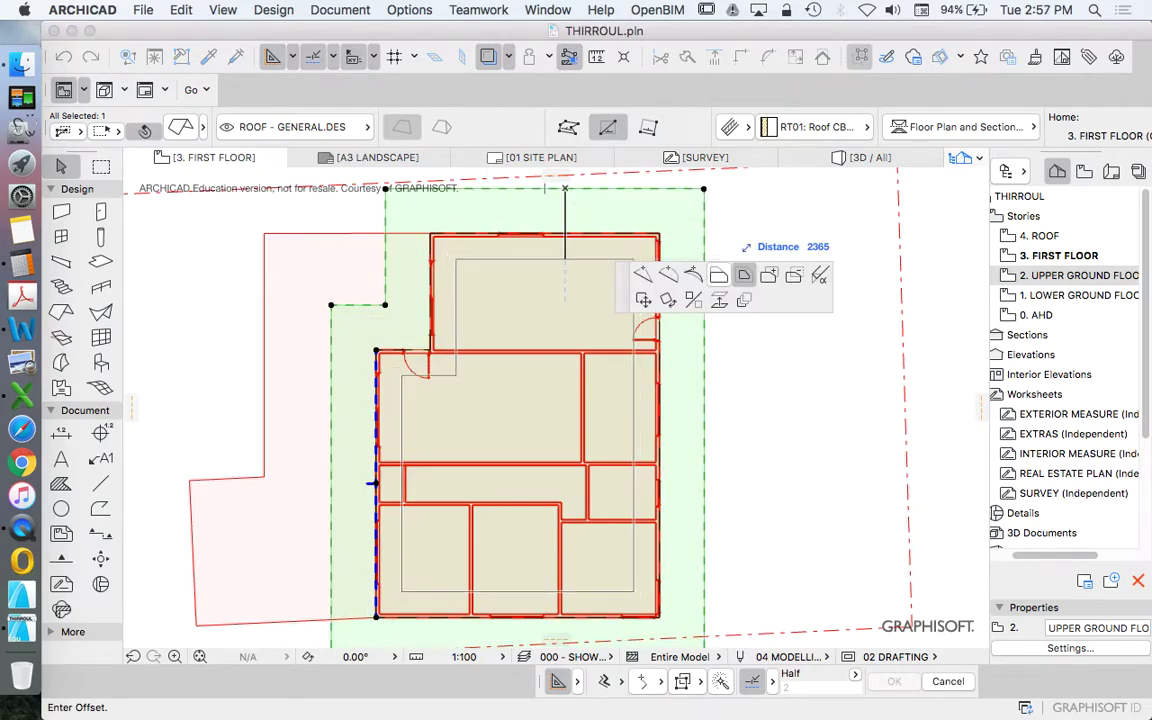
left_click(719, 274)
left_click(659, 233)
scroll(490, 430, "down", 5)
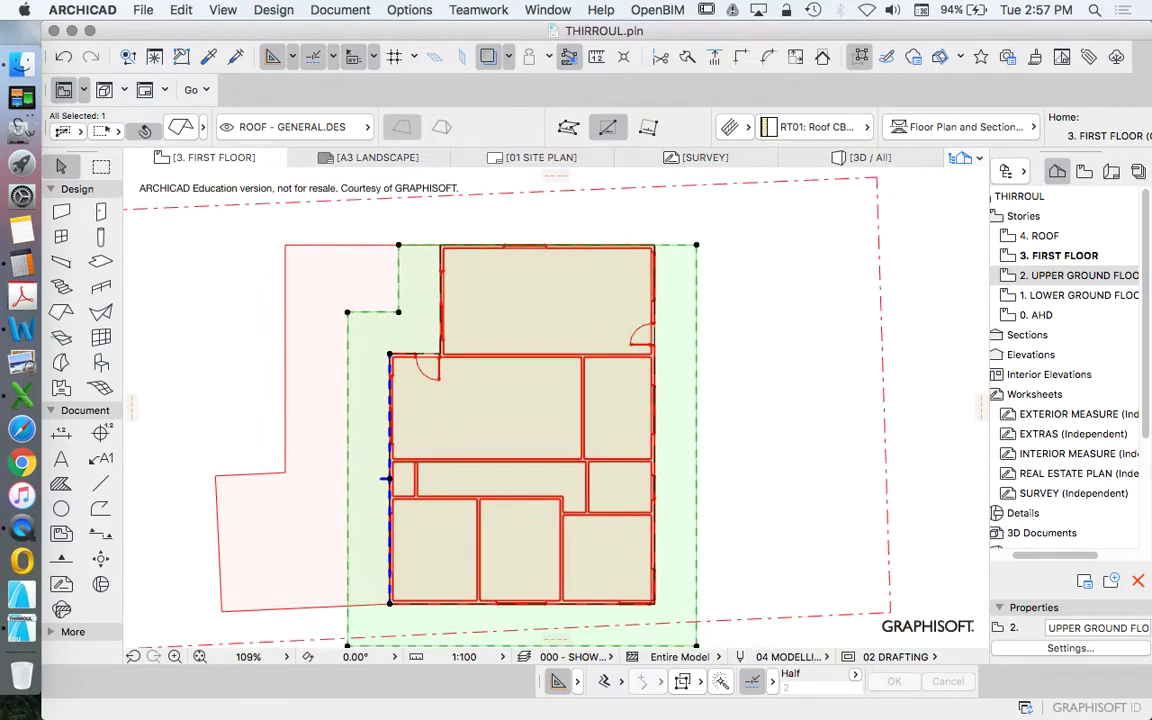
left_click(630, 500)
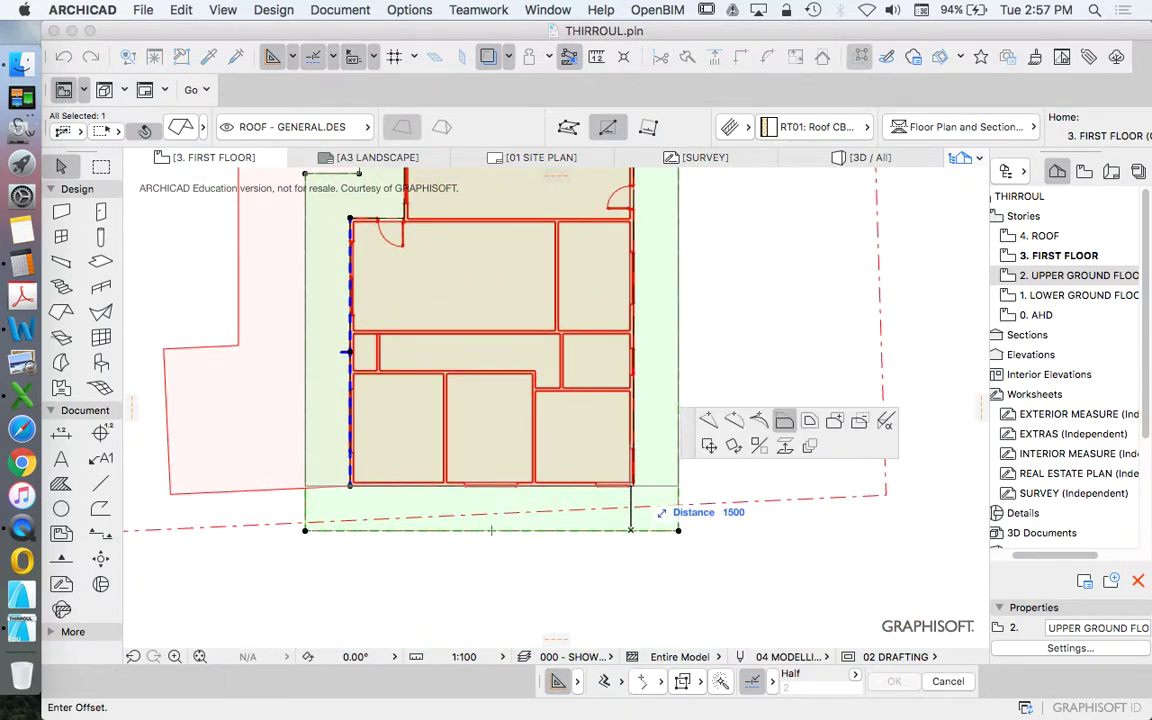
left_click(630, 486)
scroll(561, 458, "down", 5)
scroll(555, 372, "up", 3)
scroll(542, 372, "up", 3)
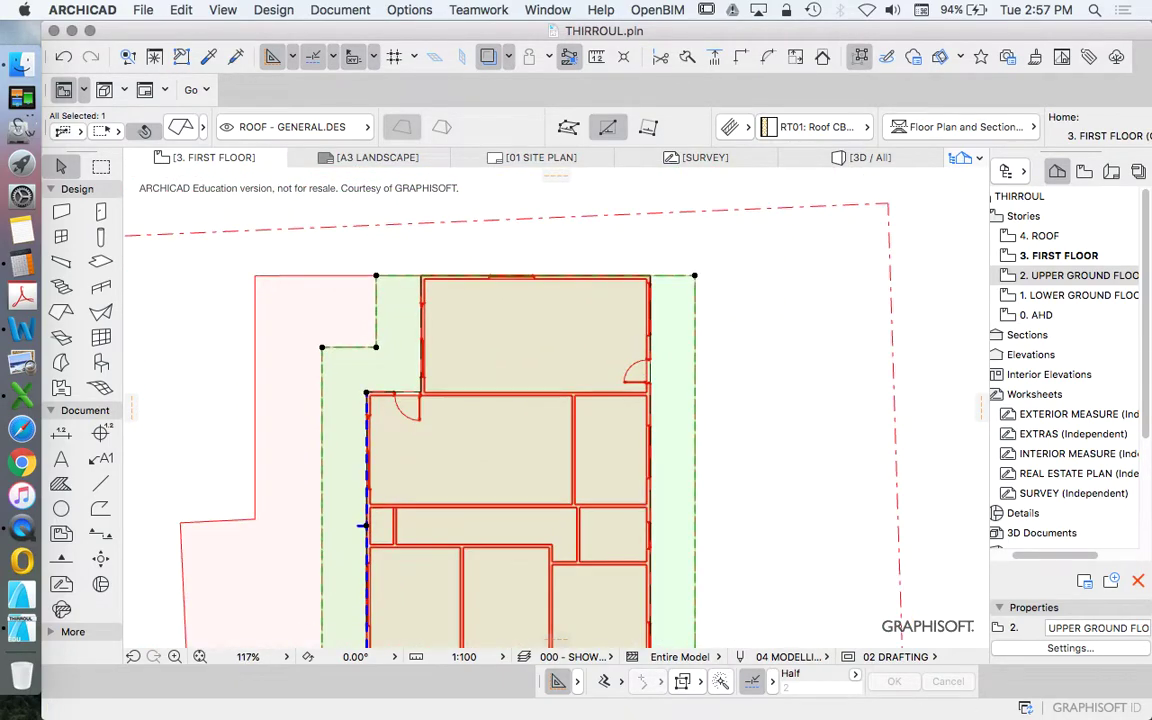
scroll(360, 525, "down", 3)
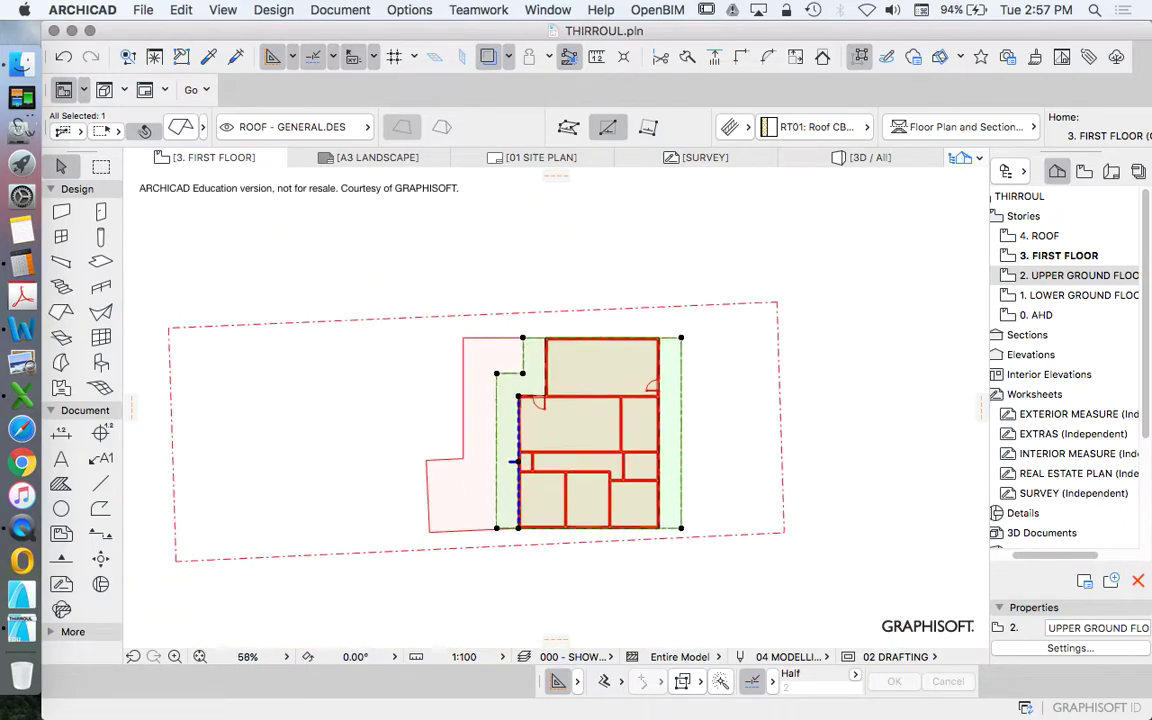
Turn off the trace reference and clear the selection of the roof
key("Escape")
left_click(517, 460)
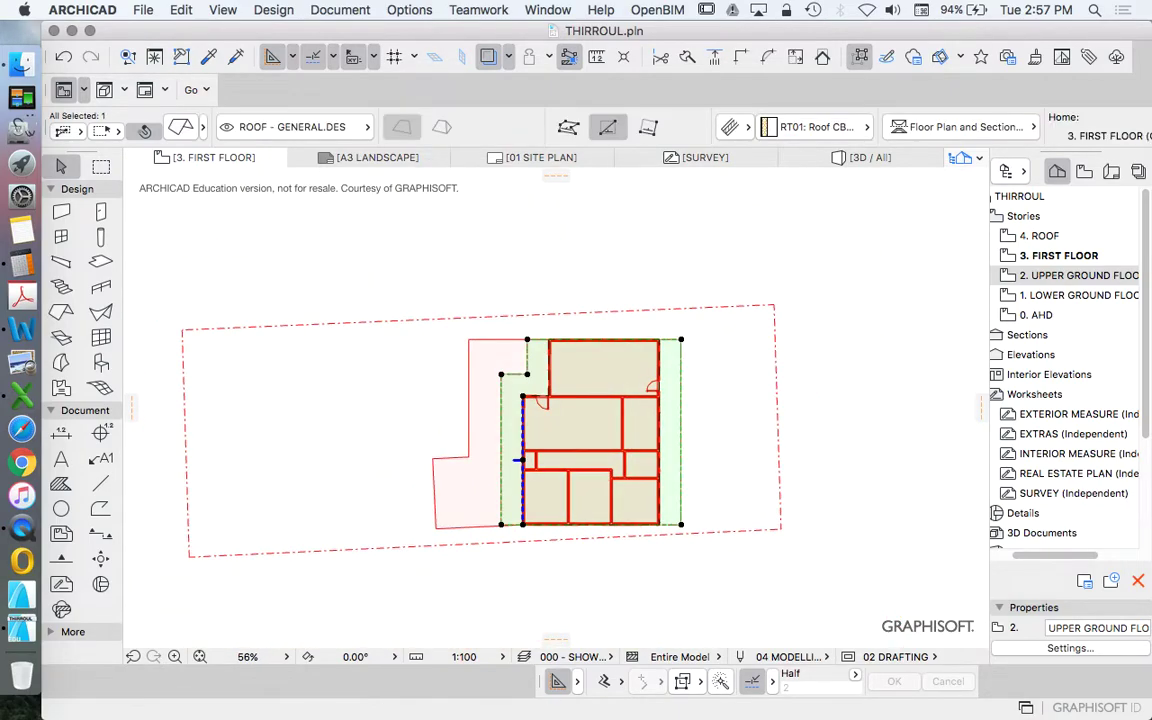
key("Delete")
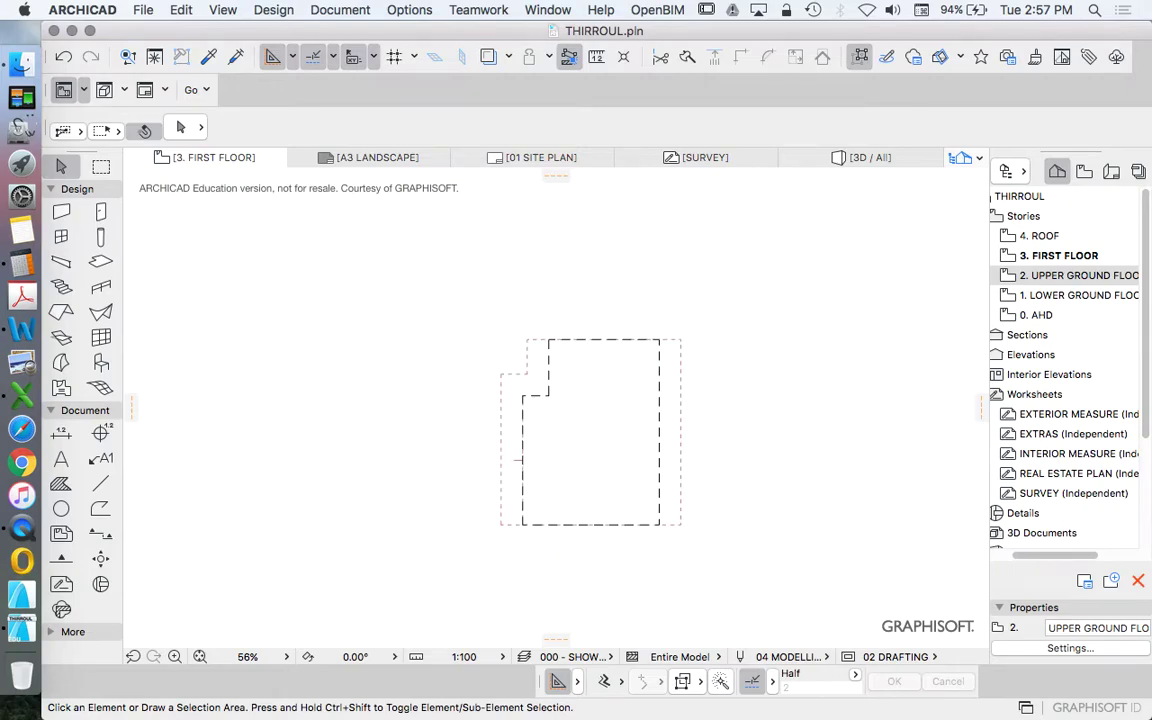
key("super+z")
scroll(440, 465, "up", 3)
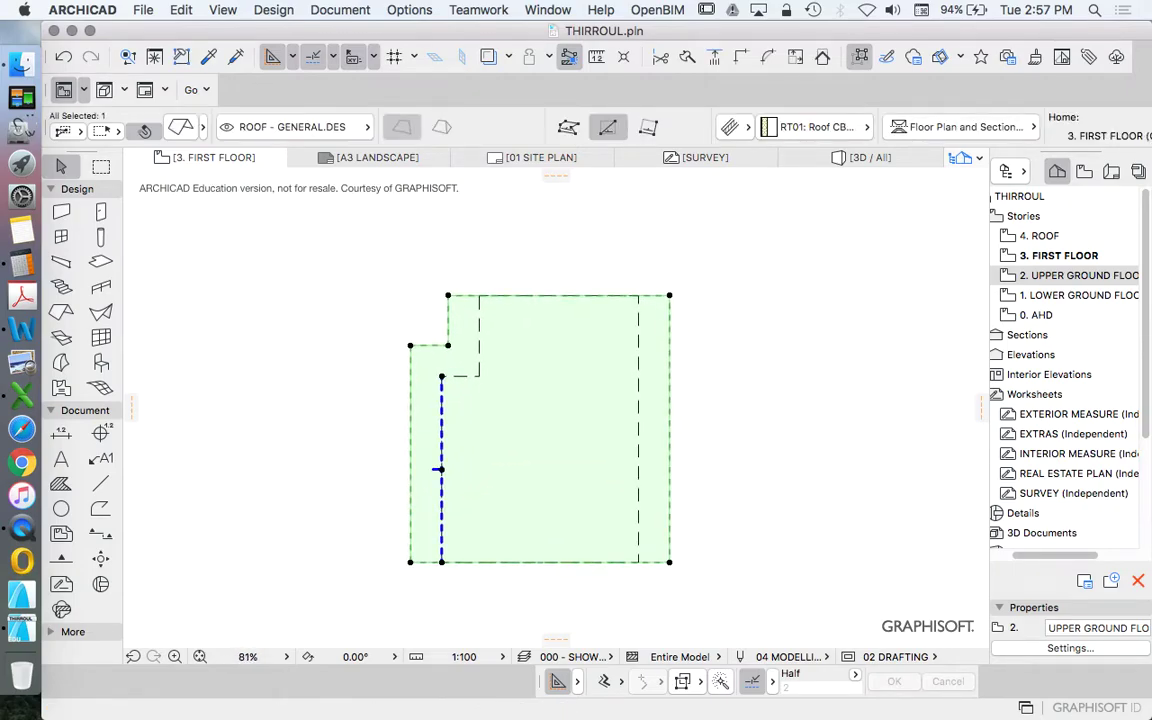
key("Delete")
scroll(536, 447, "down", 3)
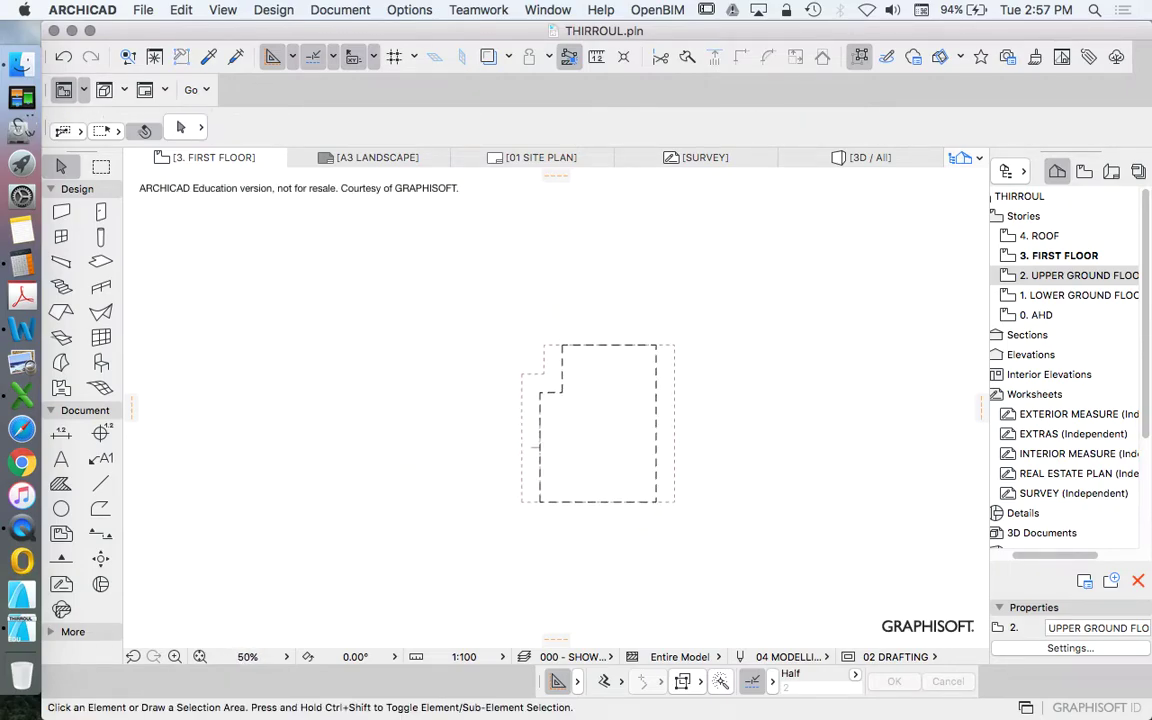
Change the main roof's uncut outline to a solid line in its floor plan display settings
scroll(530, 449, "up", 1)
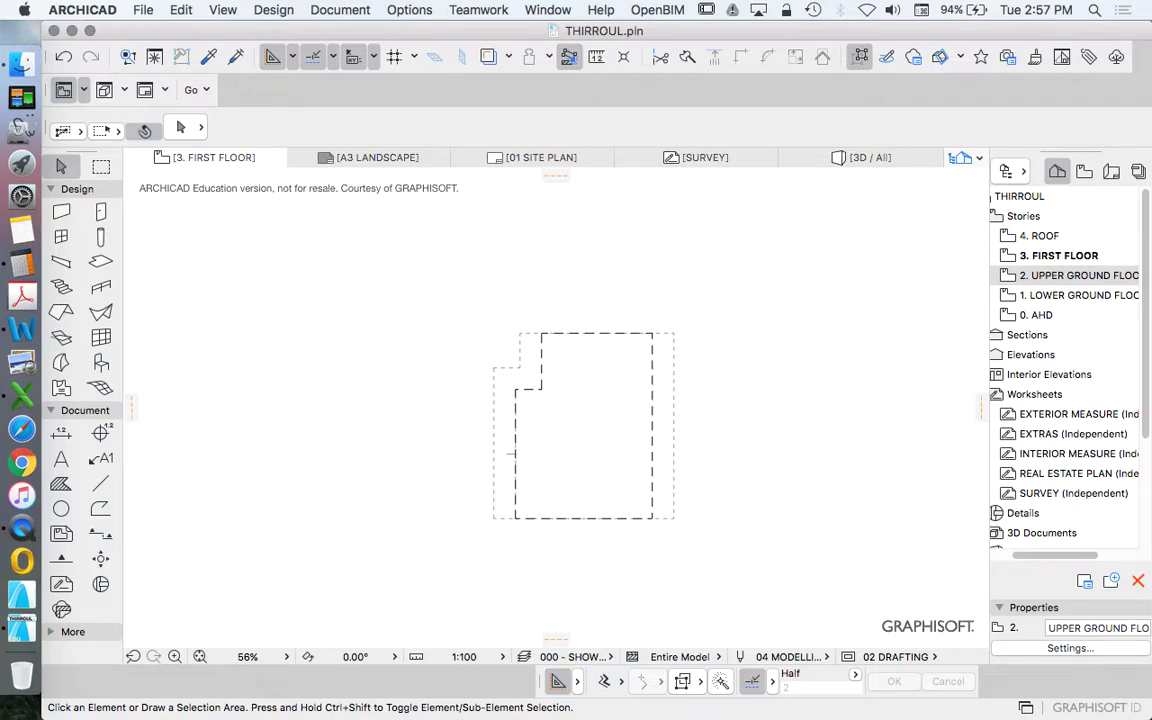
key("super+z")
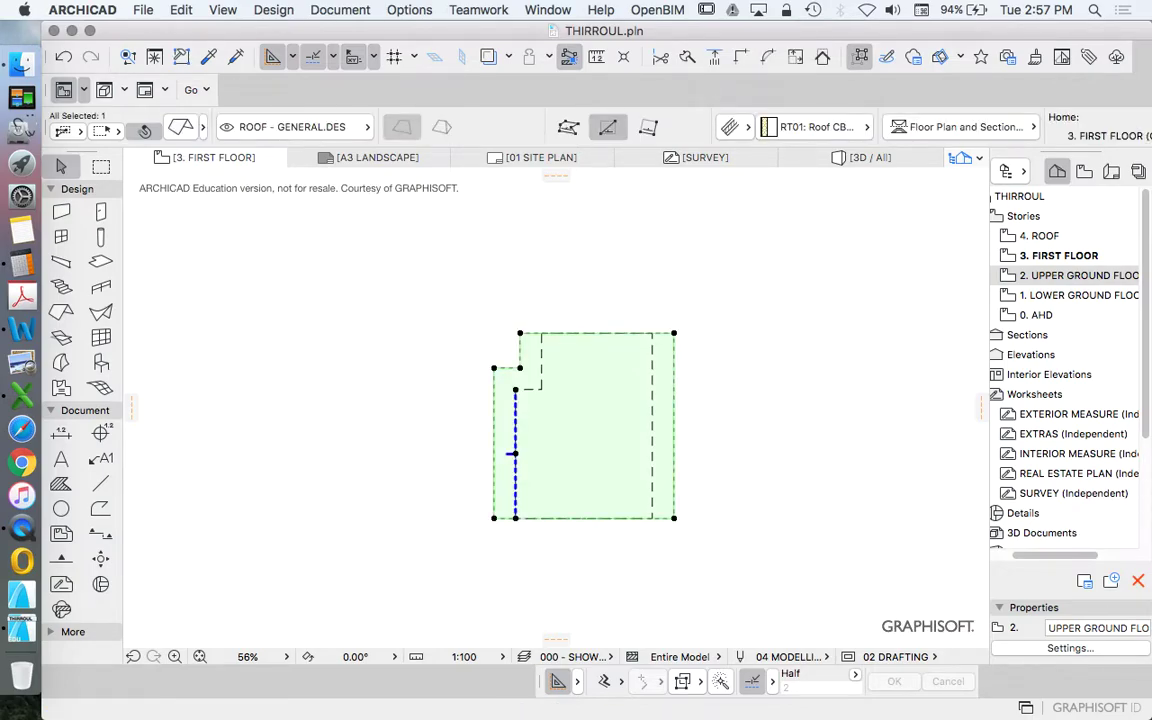
key("super+t")
scroll(590, 420, "down", 2)
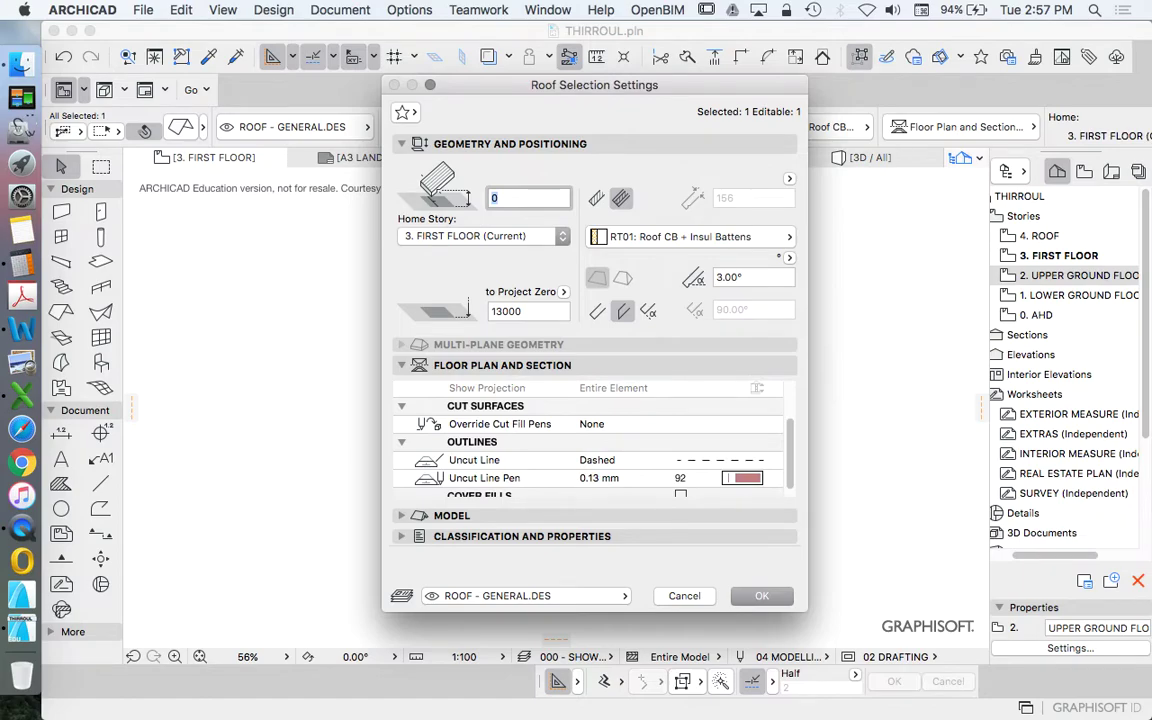
left_click(720, 459)
left_click(855, 50)
key("Return")
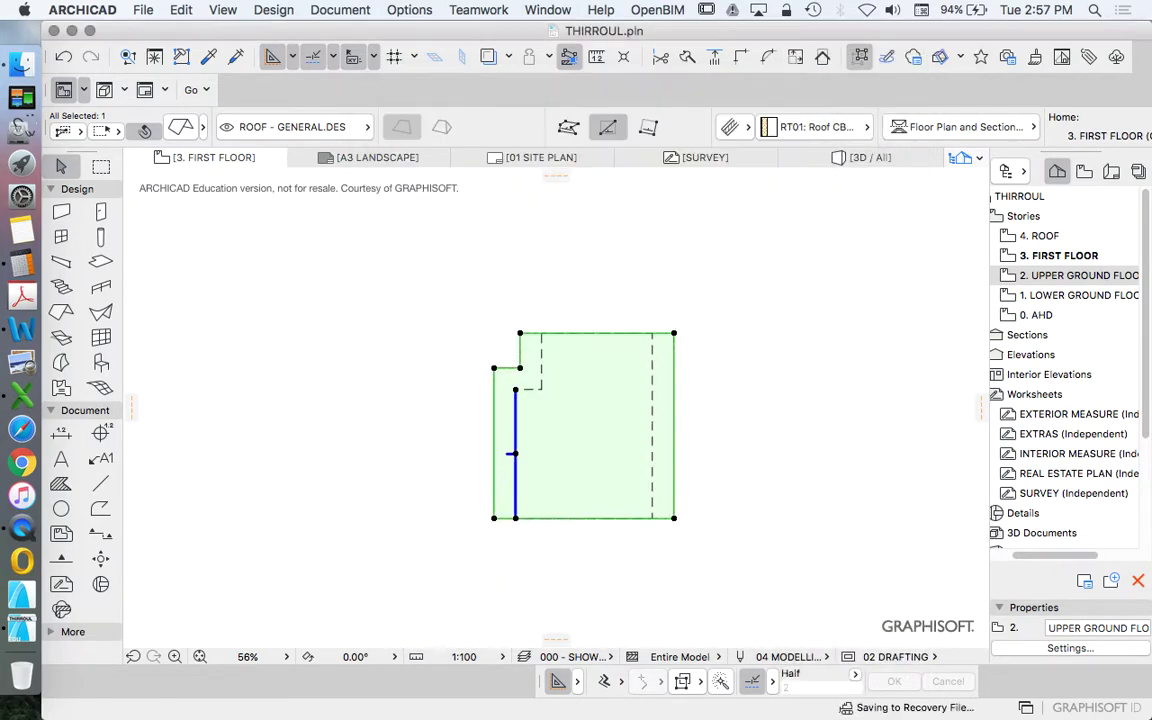
key("Escape")
scroll(657, 413, "up", 2)
scroll(721, 331, "down", 1)
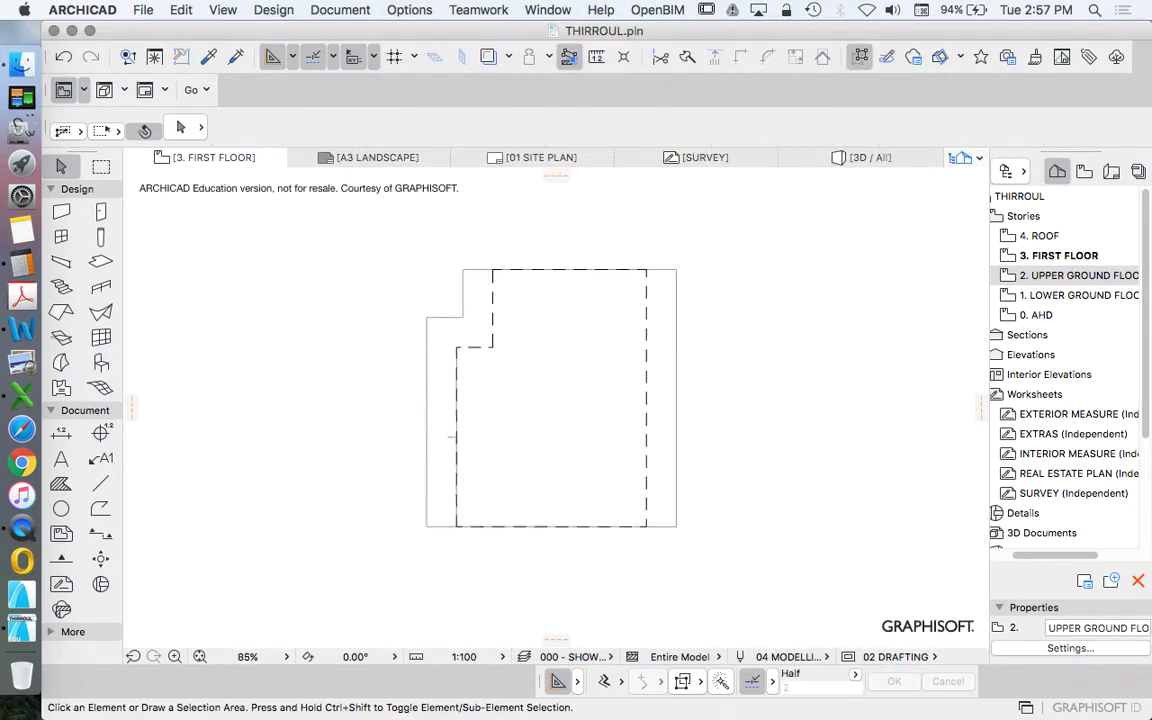
Compare the dashed house outline with the upper ground floor using a temporary trace reference
scroll(648, 318, "down", 2)
left_click(646, 387)
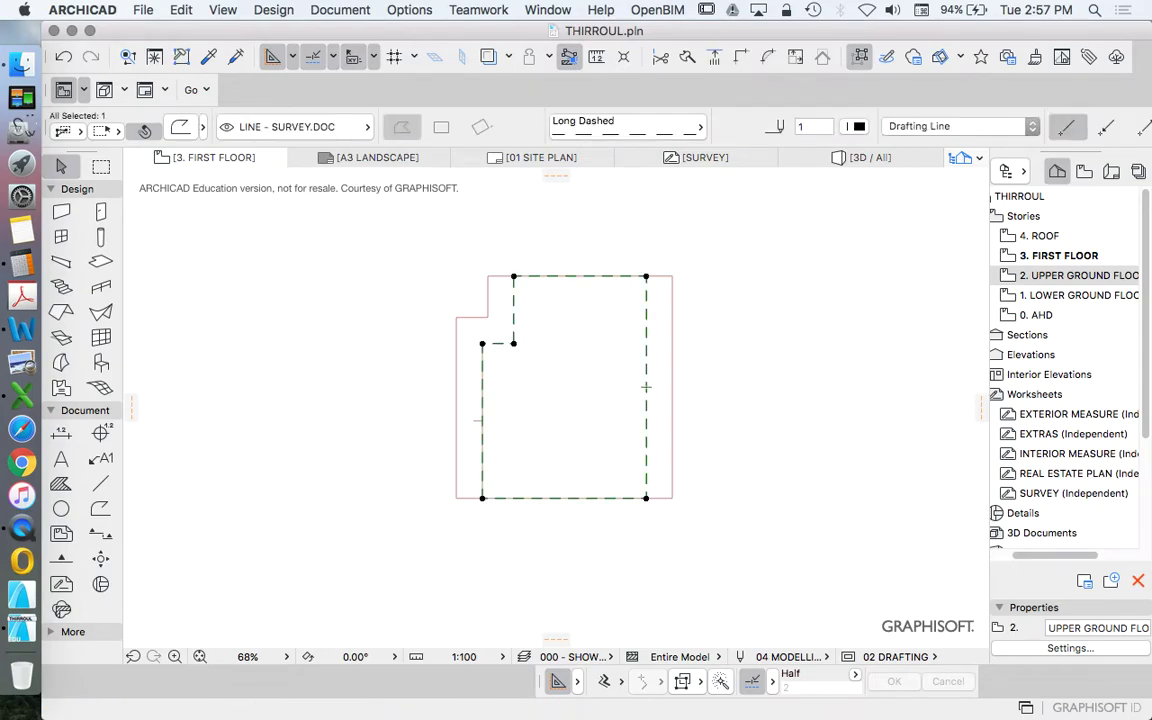
right_click(1070, 275)
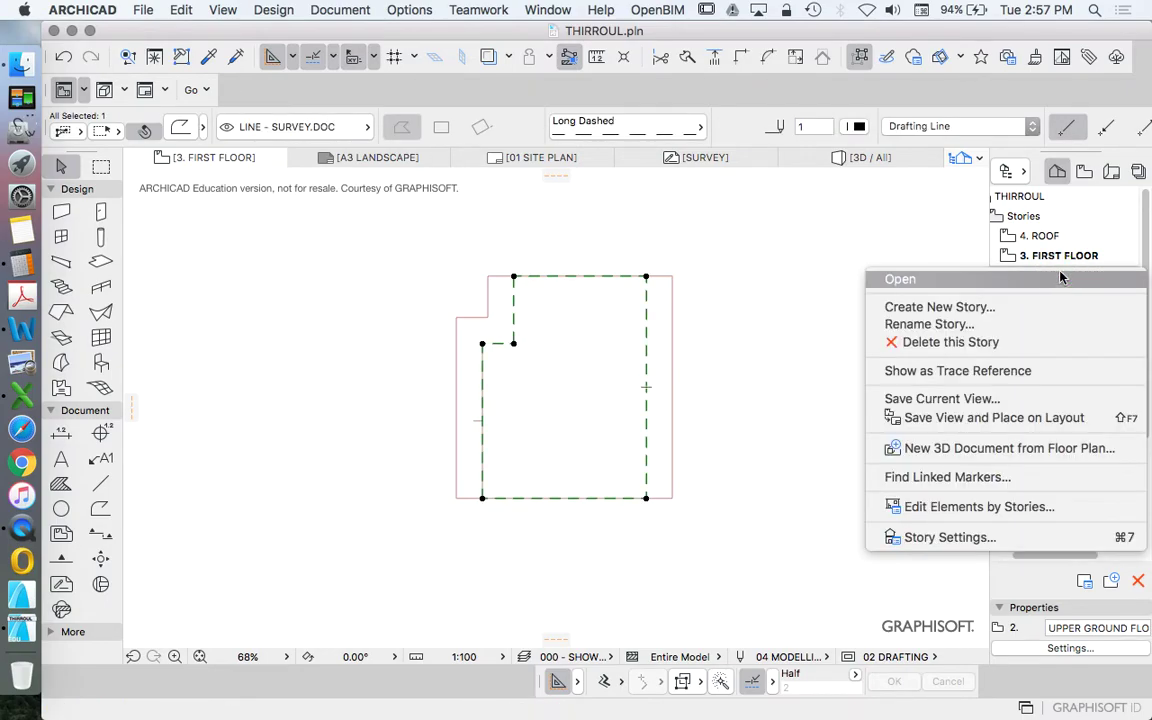
left_click(1016, 372)
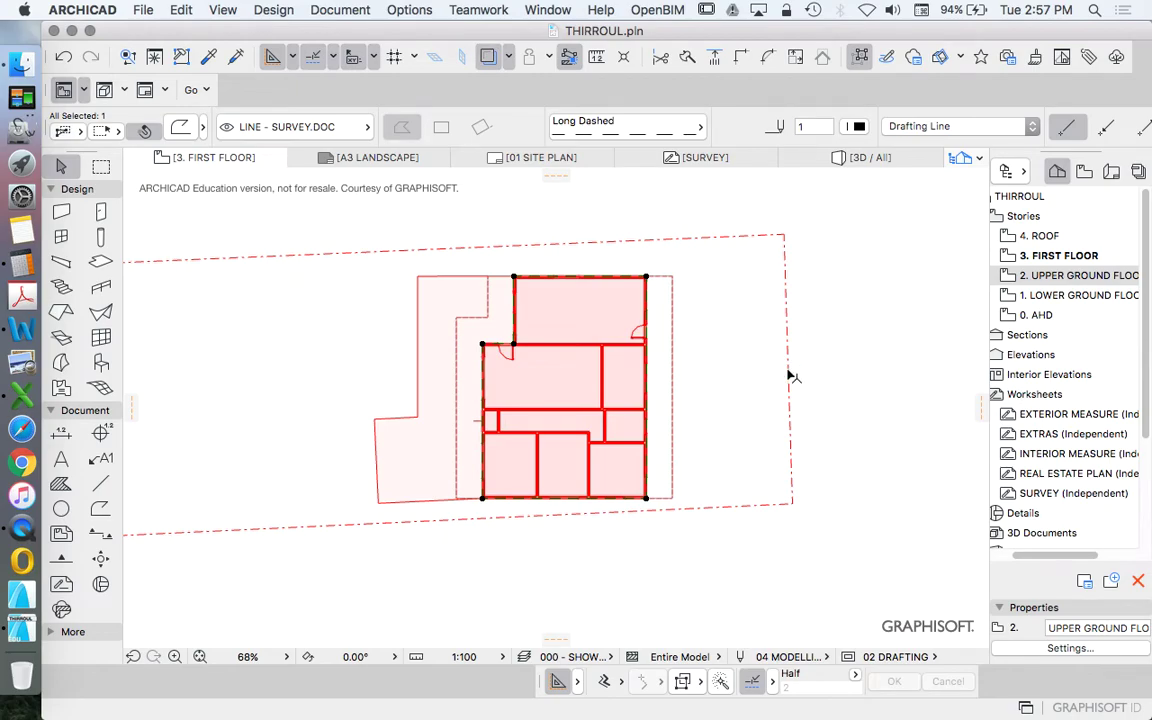
left_click(892, 313)
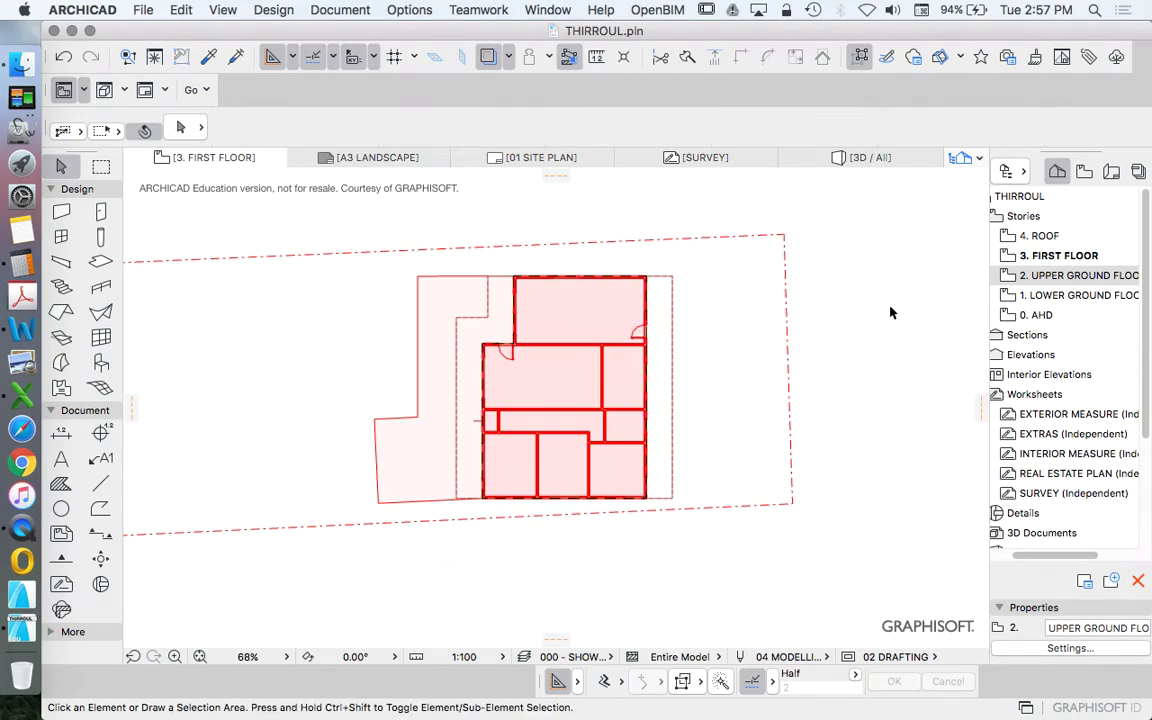
left_click(500, 56)
Turn on the roof's cover fill and use the Weatherboards fill instead of the fill from the surface
left_click(668, 298)
left_click(180, 127)
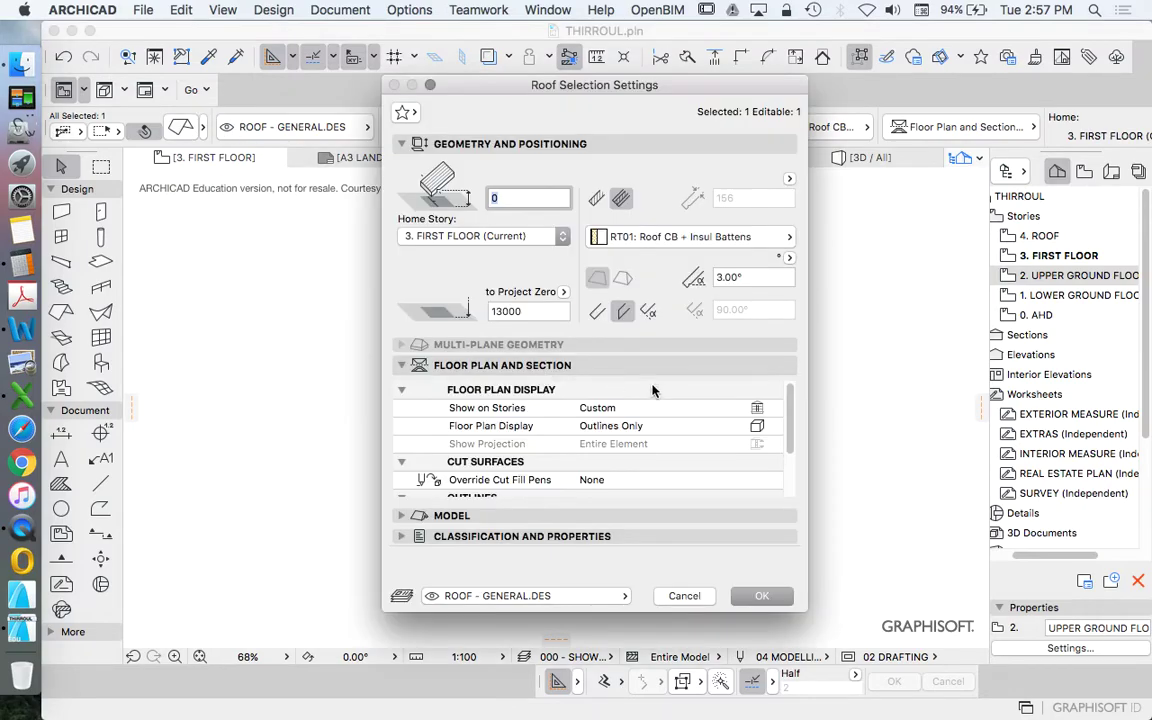
scroll(668, 428, "down", 3)
left_click(679, 489)
scroll(755, 480, "up", 1)
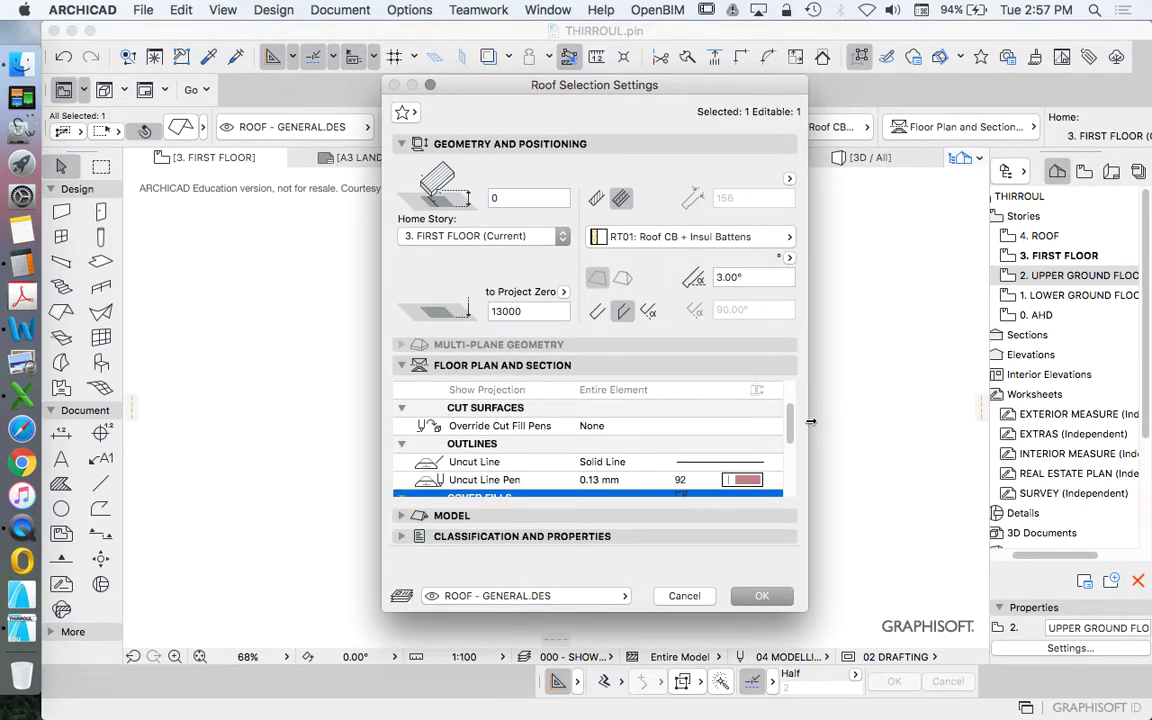
scroll(752, 413, "down", 3)
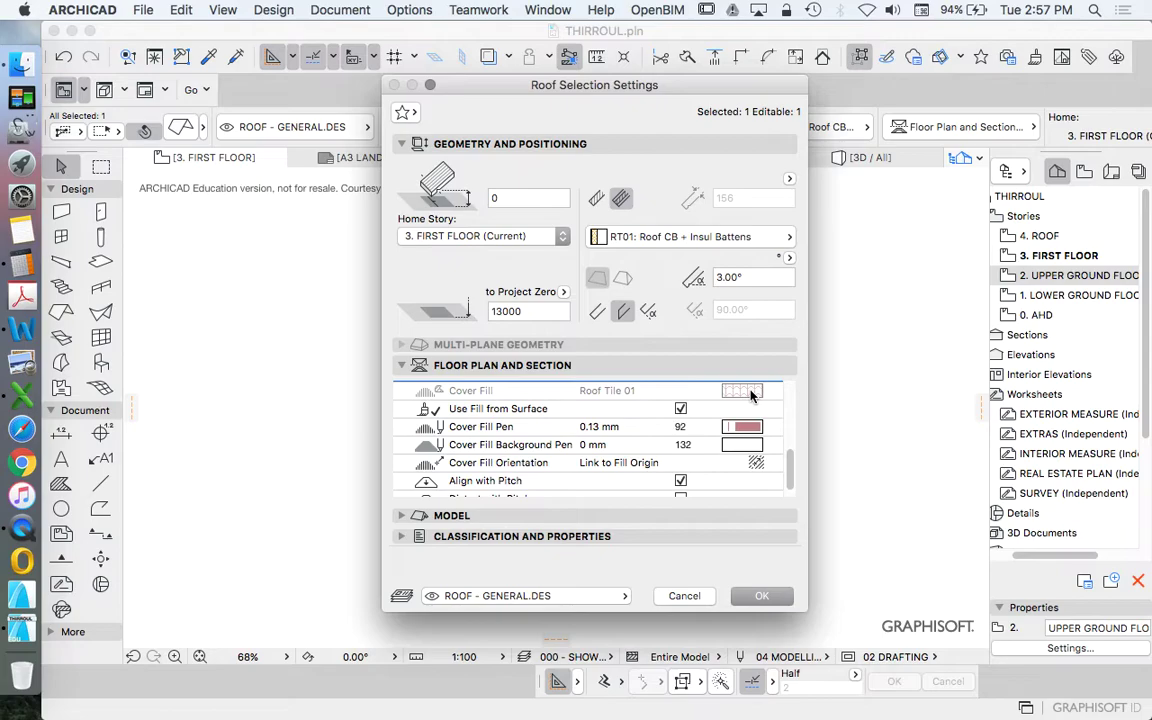
scroll(752, 396, "up", 1)
left_click(752, 406)
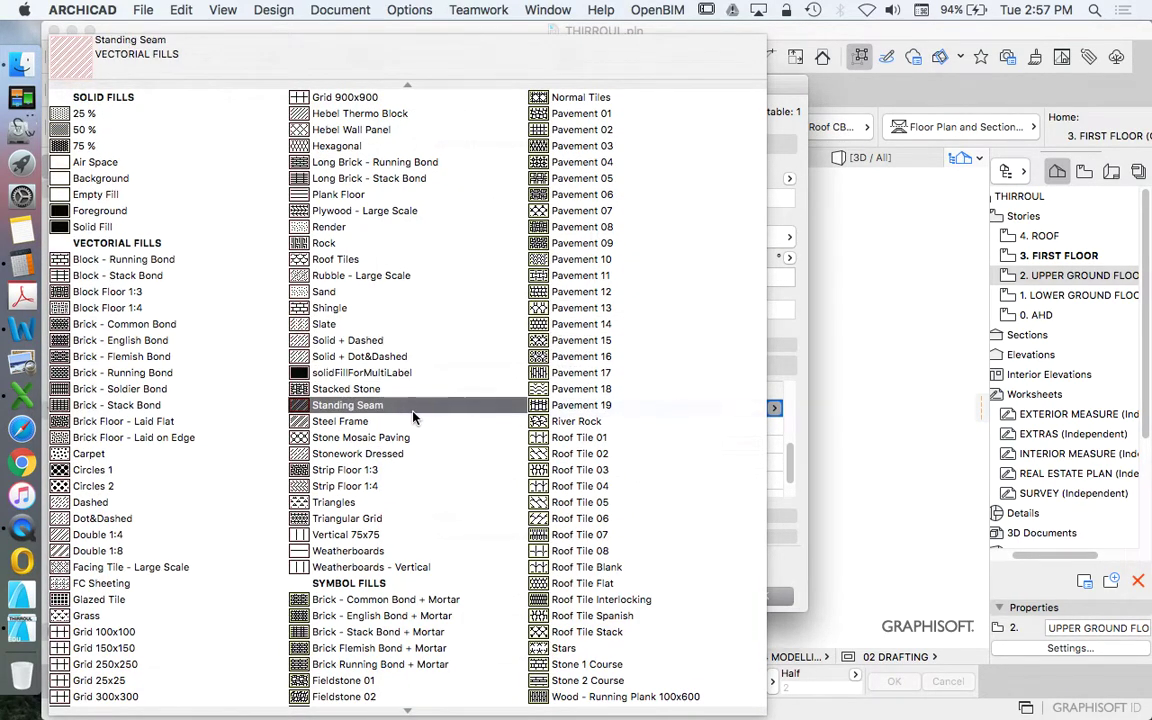
scroll(398, 503, "down", 1)
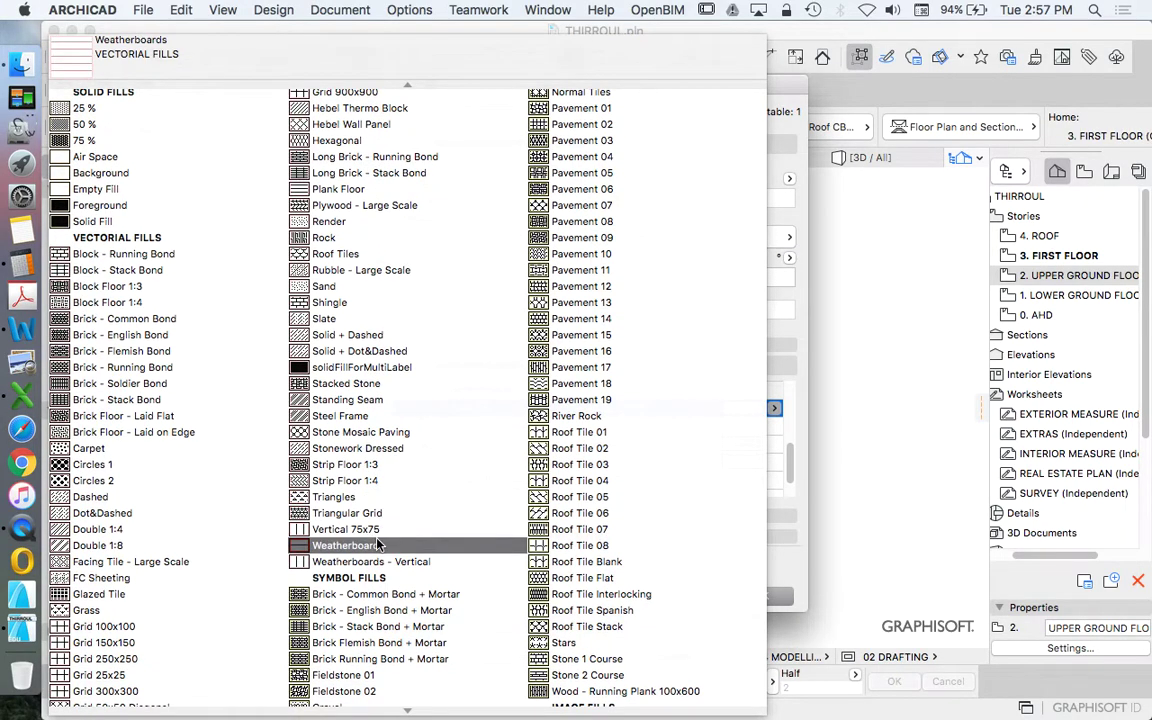
scroll(420, 490, "down", 2)
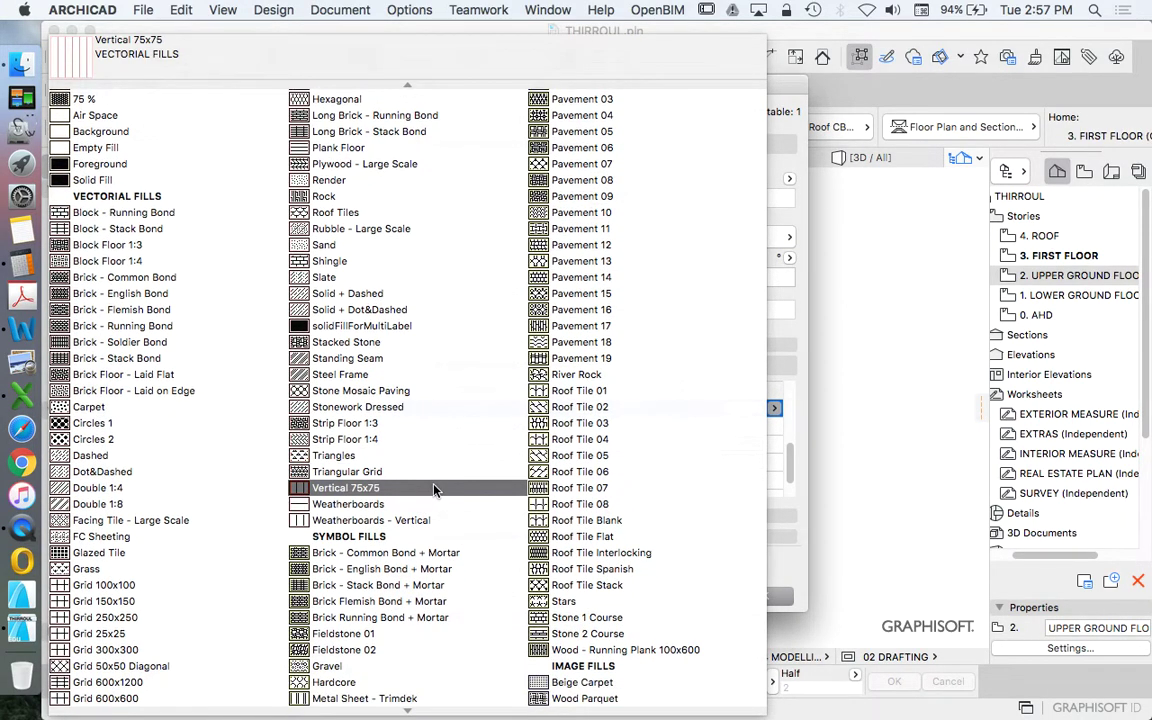
left_click(398, 506)
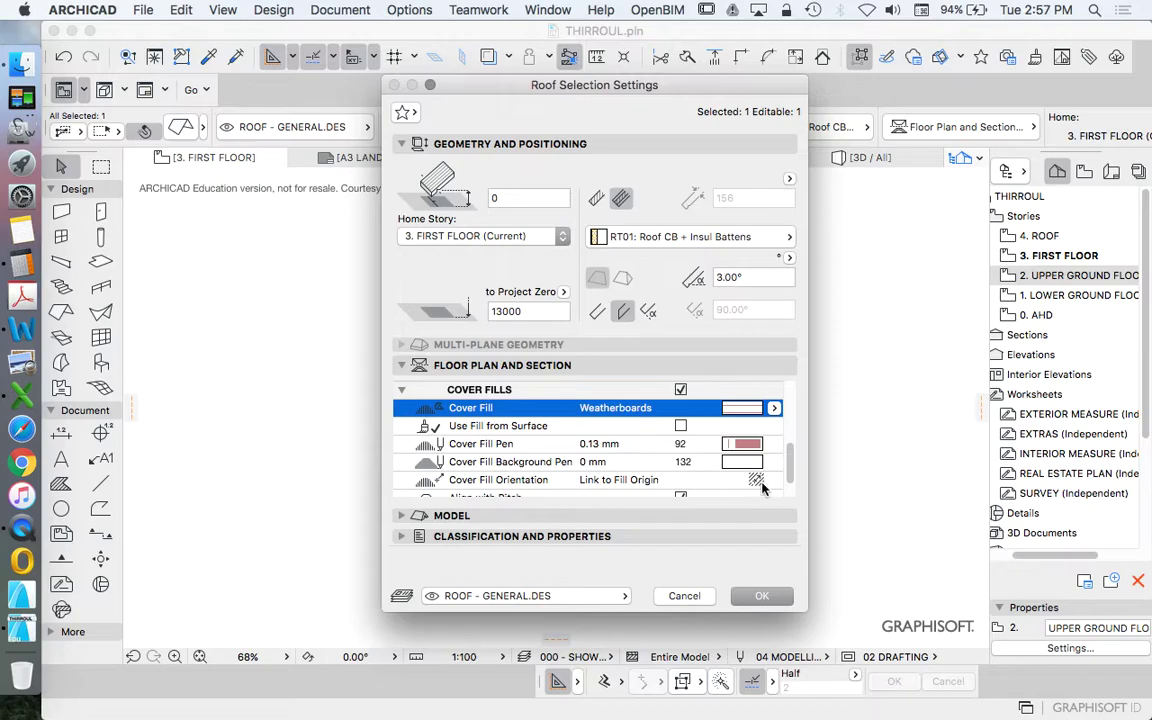
left_click(762, 597)
Link the roof's cover fill orientation to the project origin and choose another cover fill background pen
left_click(181, 128)
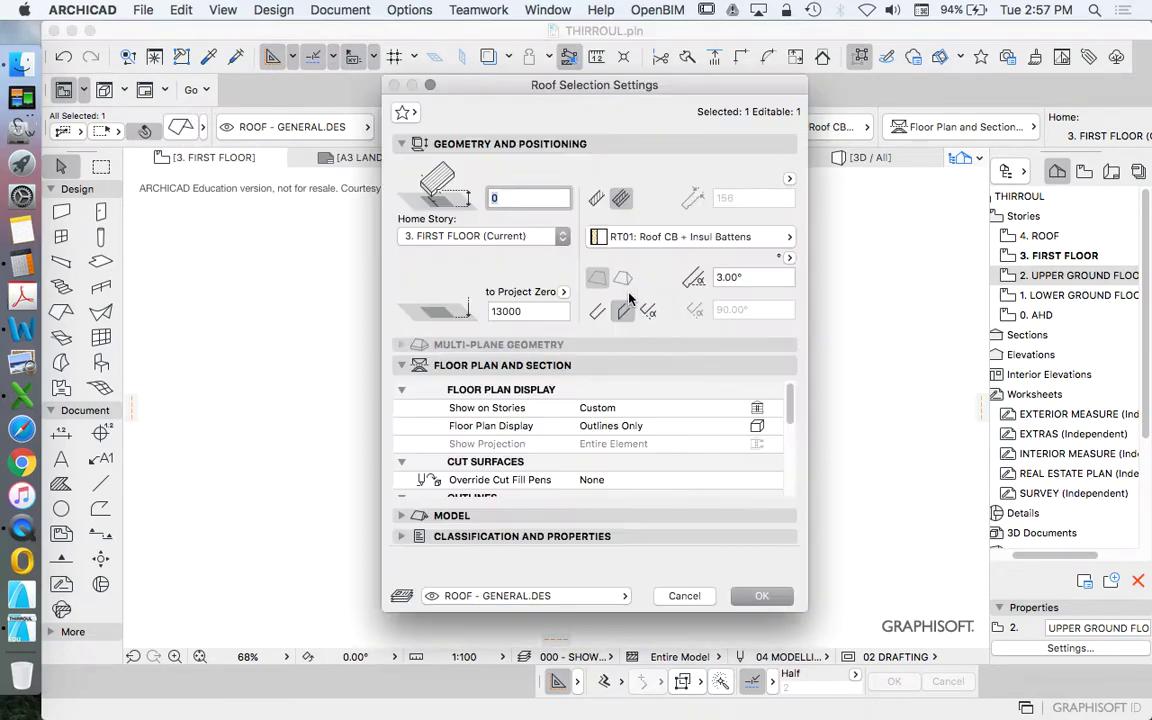
scroll(677, 440, "down", 5)
left_click(760, 453)
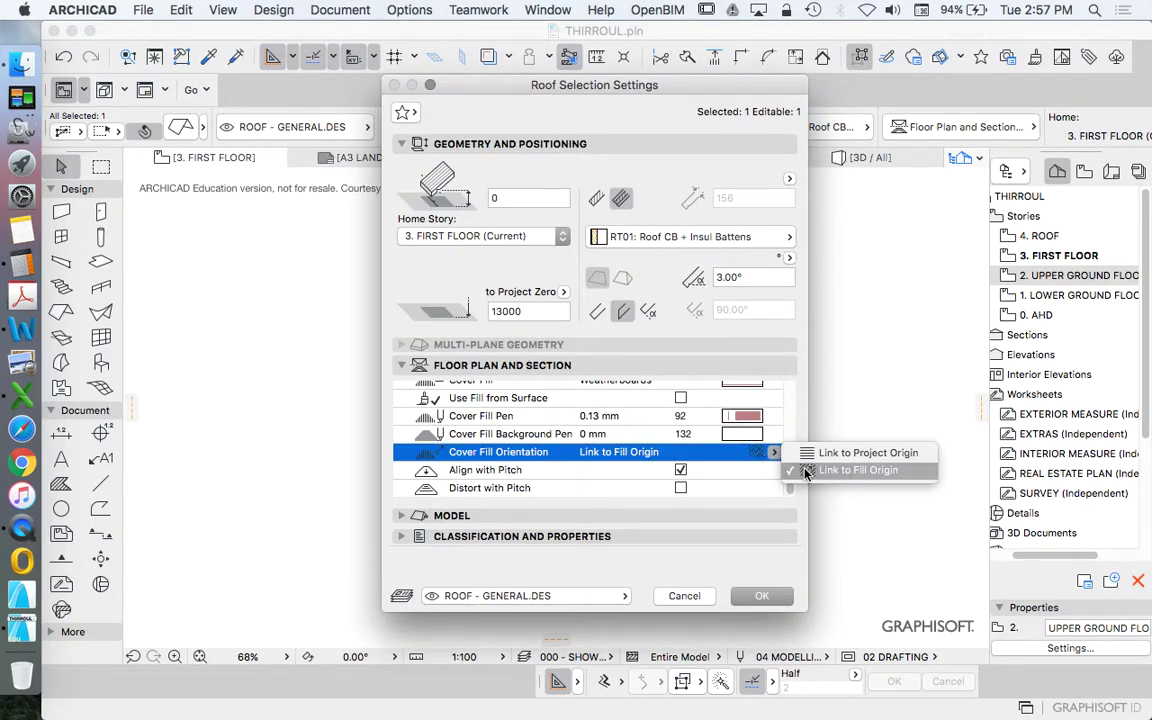
left_click(862, 453)
left_click(750, 472)
left_click(742, 470)
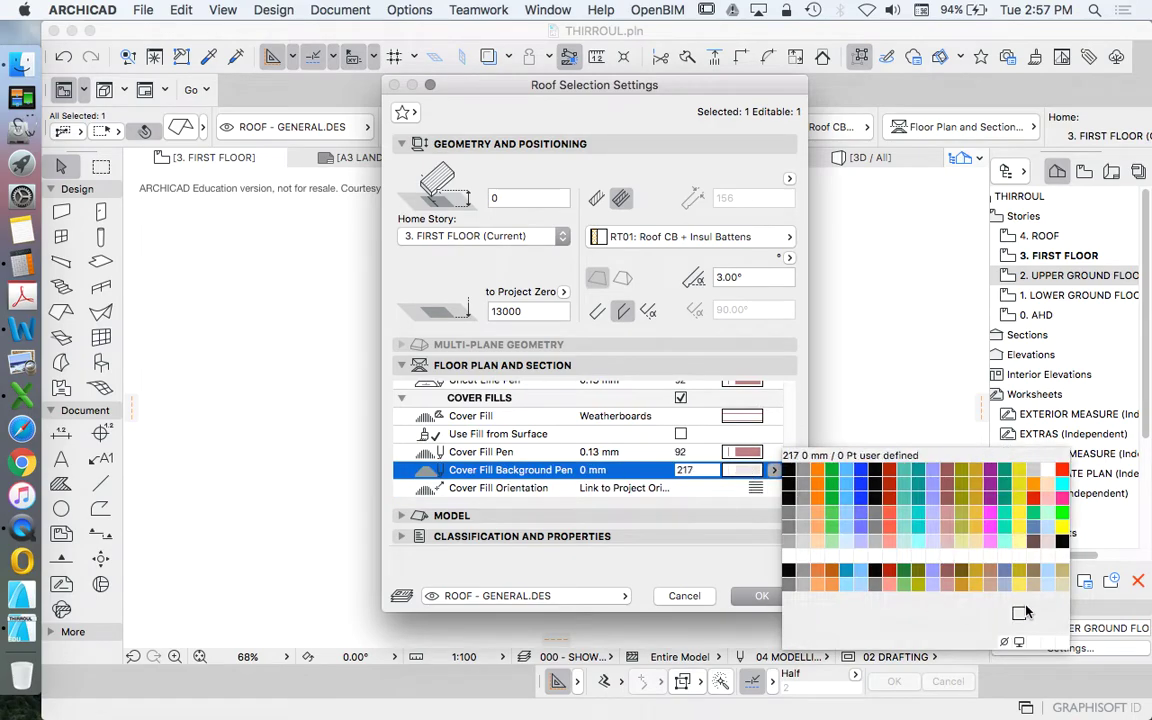
left_click(909, 579)
left_click(762, 596)
left_click(819, 483)
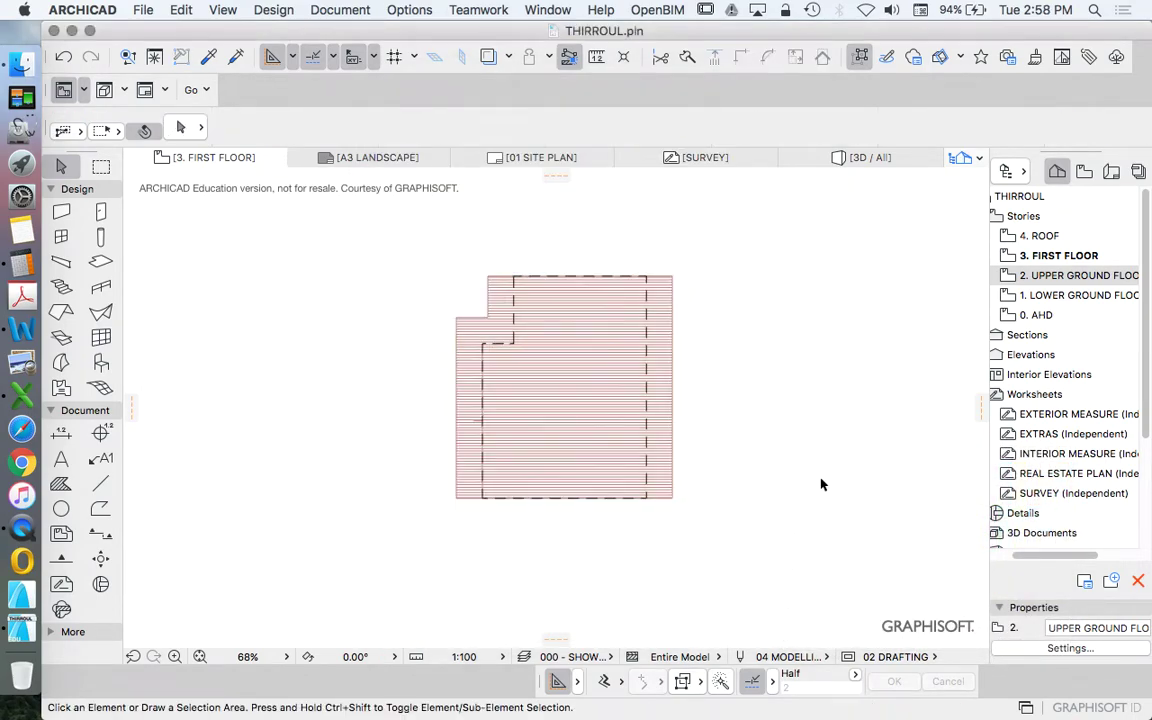